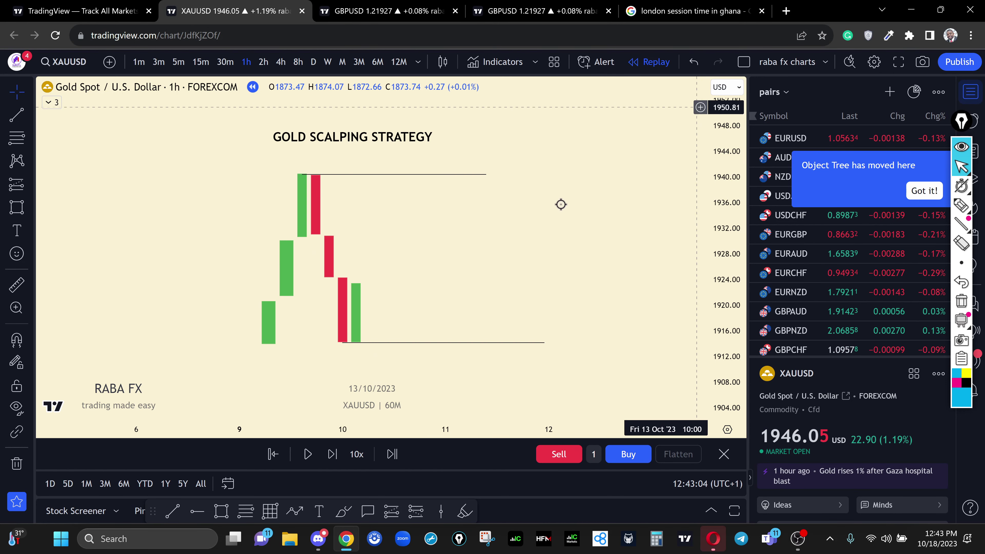
{"action": "left_click_drag", "start_coordinate": [378, 229], "coordinate": [396, 236]}
{"action": "left_click", "coordinate": [320, 181]}
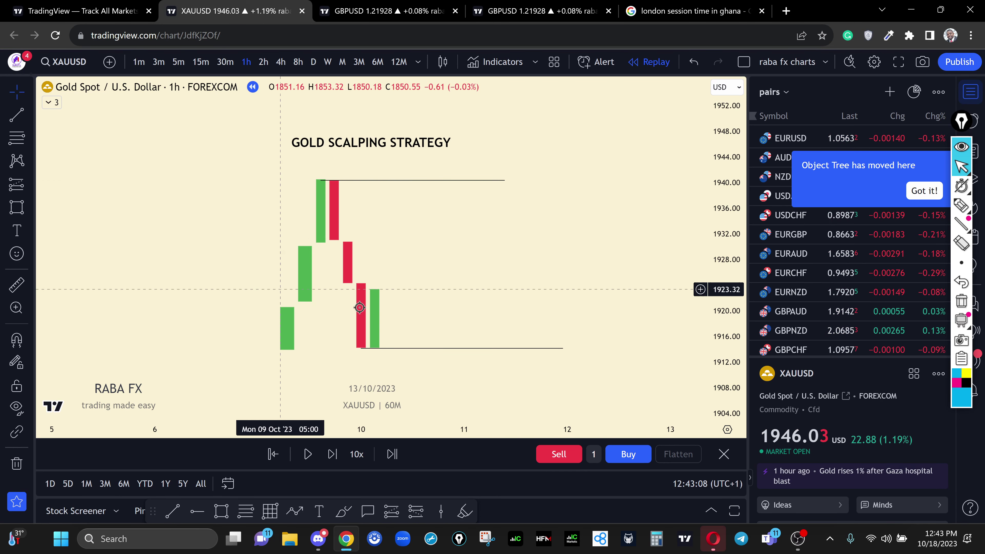
{"action": "left_click", "coordinate": [335, 189]}
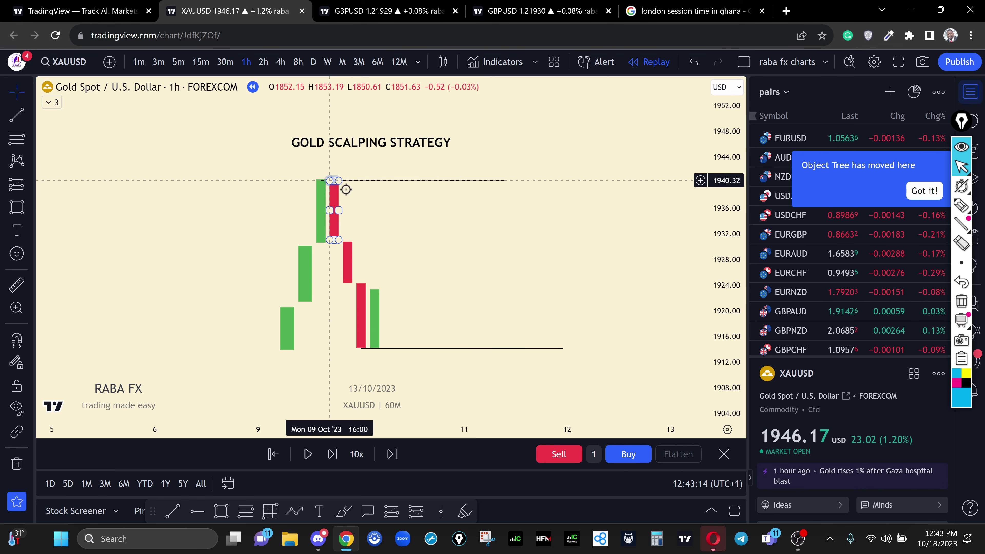
{"action": "left_click", "coordinate": [360, 236]}
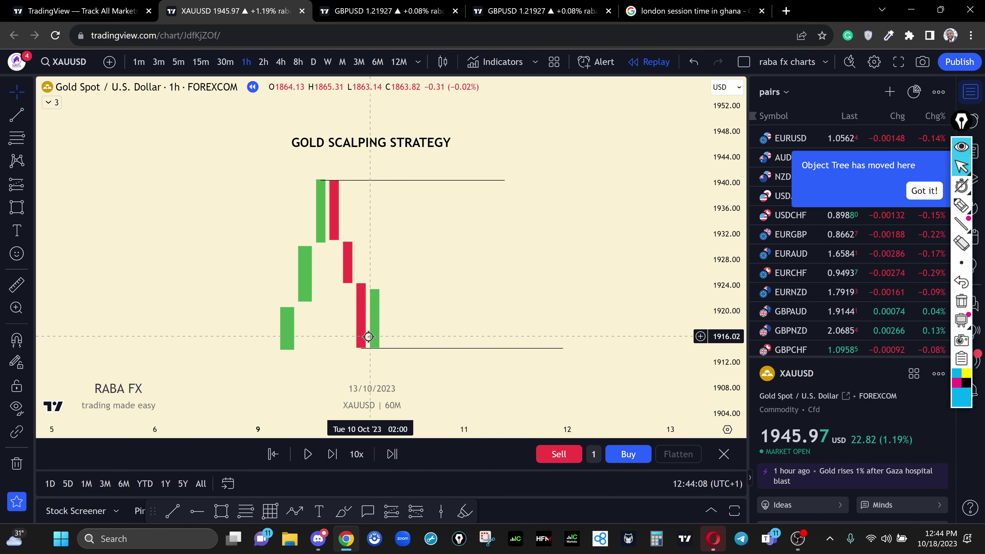
{"action": "left_click", "coordinate": [371, 346]}
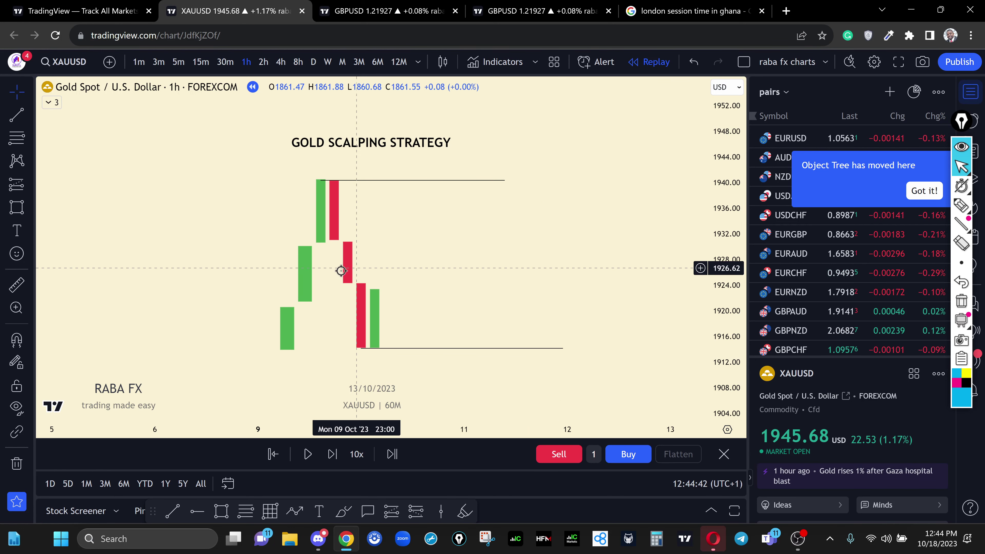
{"action": "left_click_drag", "start_coordinate": [328, 275], "coordinate": [337, 267]}
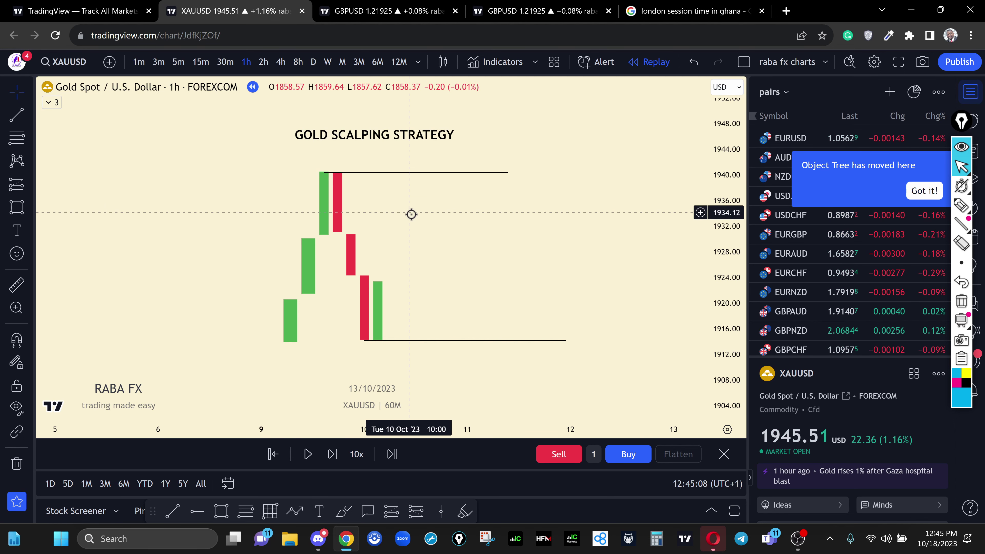
{"action": "left_click_drag", "start_coordinate": [402, 213], "coordinate": [328, 195]}
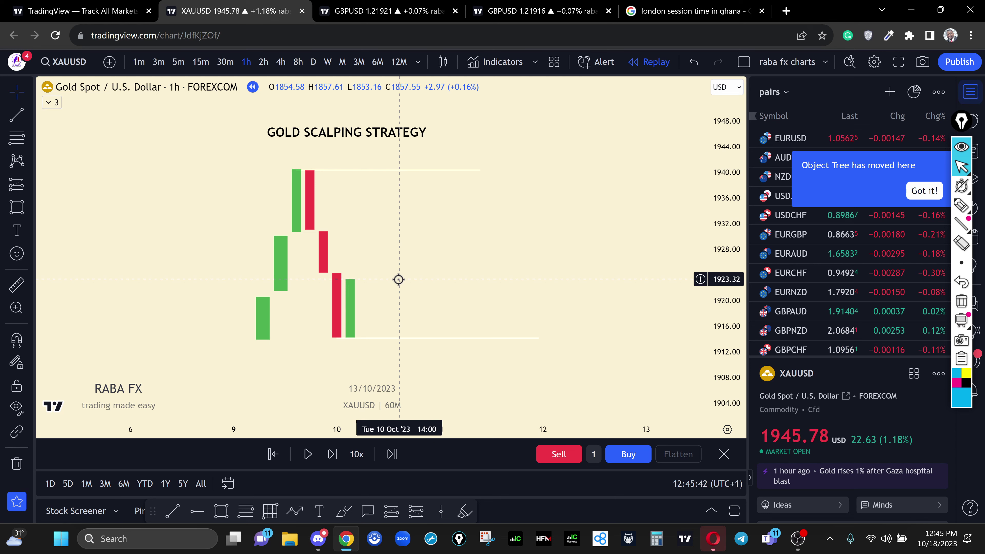
Step: Handwrite "1H" with a double underline and "5mins" with a circle around it on either side of the candle diagram
{"action": "left_click", "coordinate": [961, 208]}
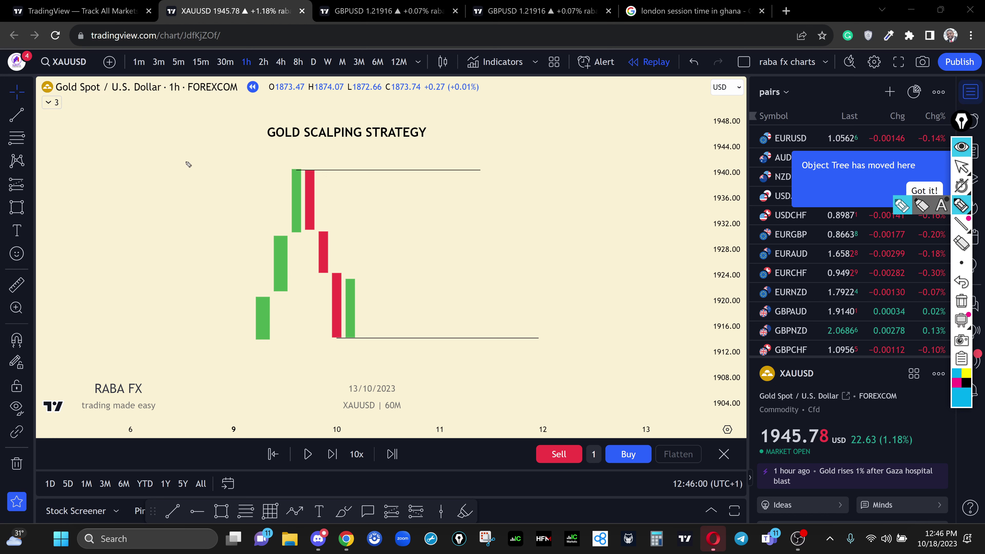
{"action": "mouse_move", "coordinate": [185, 151]}
{"action": "left_mouse_down"}
{"action": "mouse_move", "coordinate": [180, 182]}
{"action": "mouse_move", "coordinate": [202, 168]}
{"action": "left_mouse_up"}
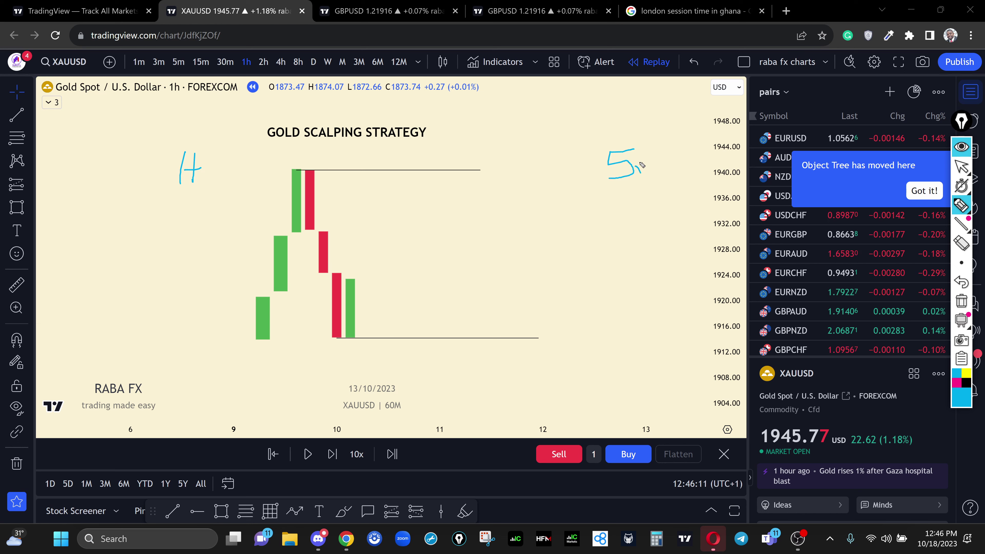
{"action": "left_click_drag", "start_coordinate": [635, 172], "coordinate": [693, 164]}
{"action": "left_click_drag", "start_coordinate": [170, 148], "coordinate": [173, 181]}
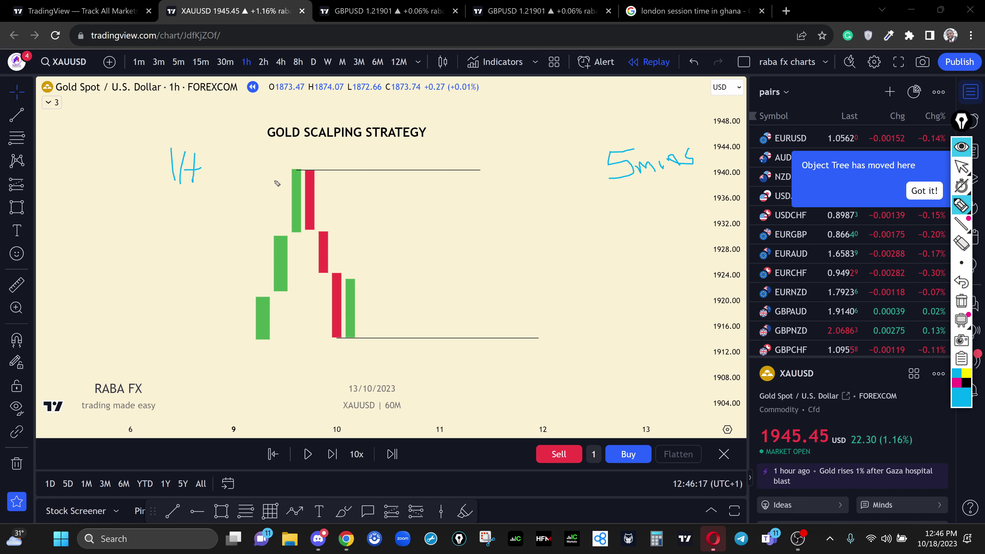
{"action": "left_click_drag", "start_coordinate": [163, 197], "coordinate": [226, 190]}
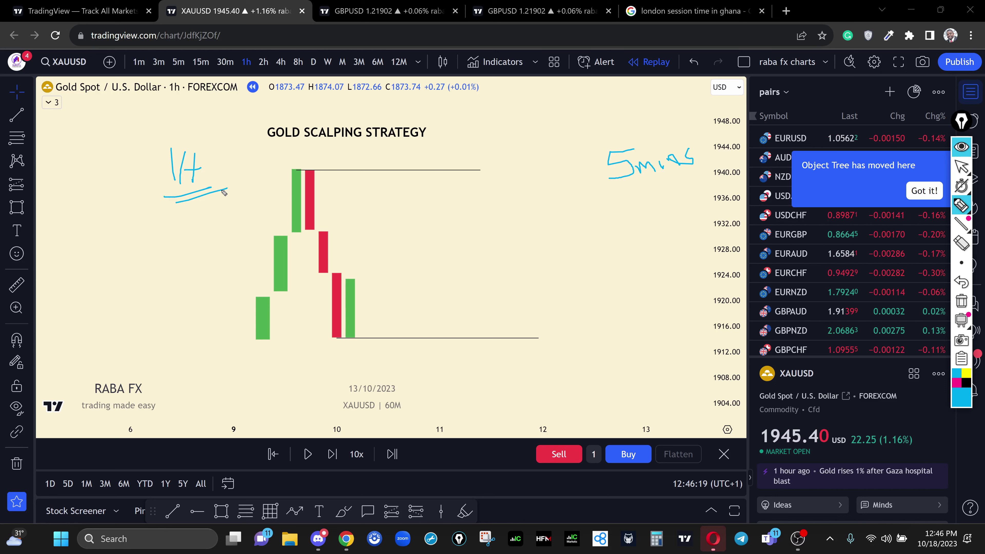
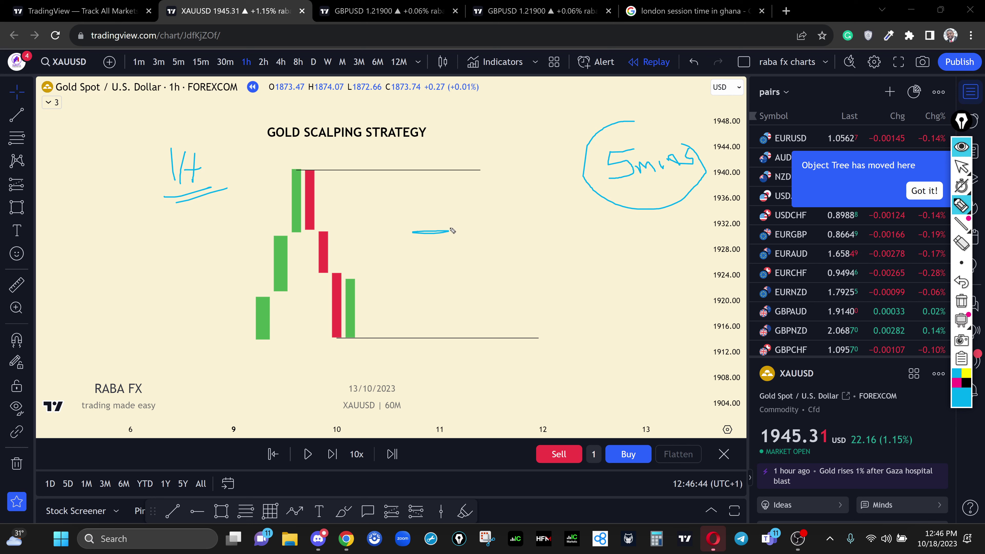
Step: Sketch zigzag price paths rising to the upper level line and falling to the lower one, and handwrite "B" and "R" beside them
{"action": "left_click_drag", "start_coordinate": [450, 230], "coordinate": [488, 154]}
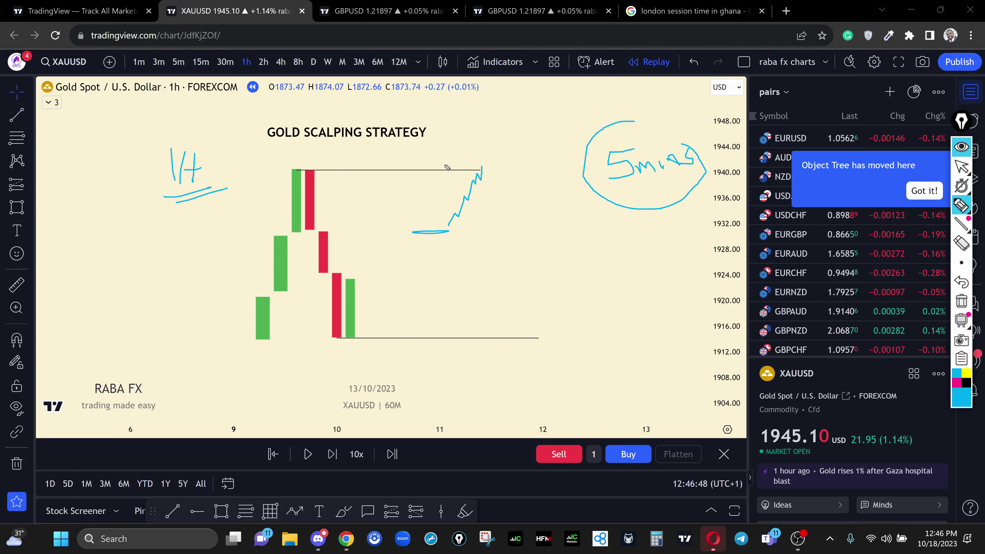
{"action": "left_click_drag", "start_coordinate": [422, 253], "coordinate": [513, 335]}
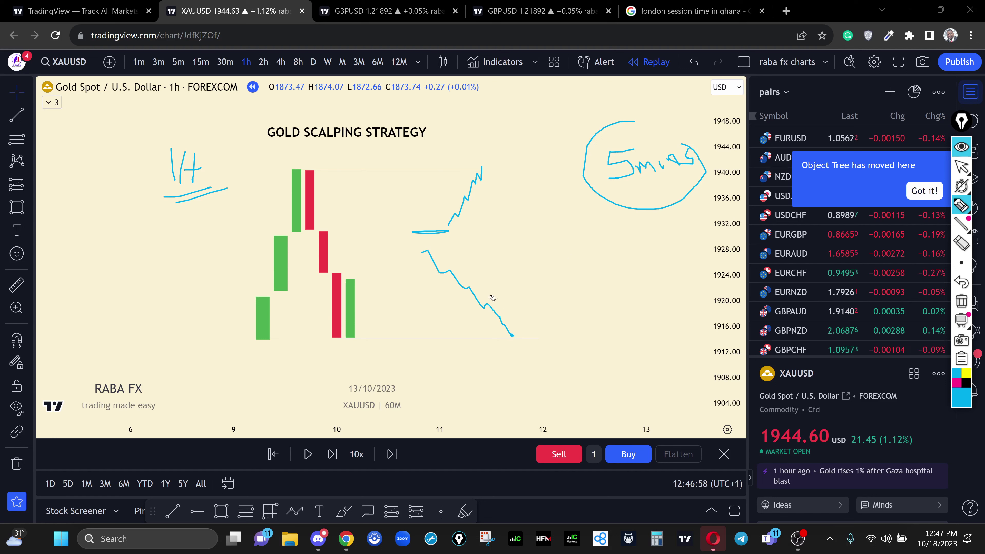
{"action": "mouse_move", "coordinate": [560, 244]}
{"action": "left_mouse_down"}
{"action": "mouse_move", "coordinate": [560, 258]}
{"action": "mouse_move", "coordinate": [580, 249]}
{"action": "mouse_move", "coordinate": [556, 267]}
{"action": "mouse_move", "coordinate": [591, 296]}
{"action": "mouse_move", "coordinate": [614, 290]}
{"action": "left_mouse_up"}
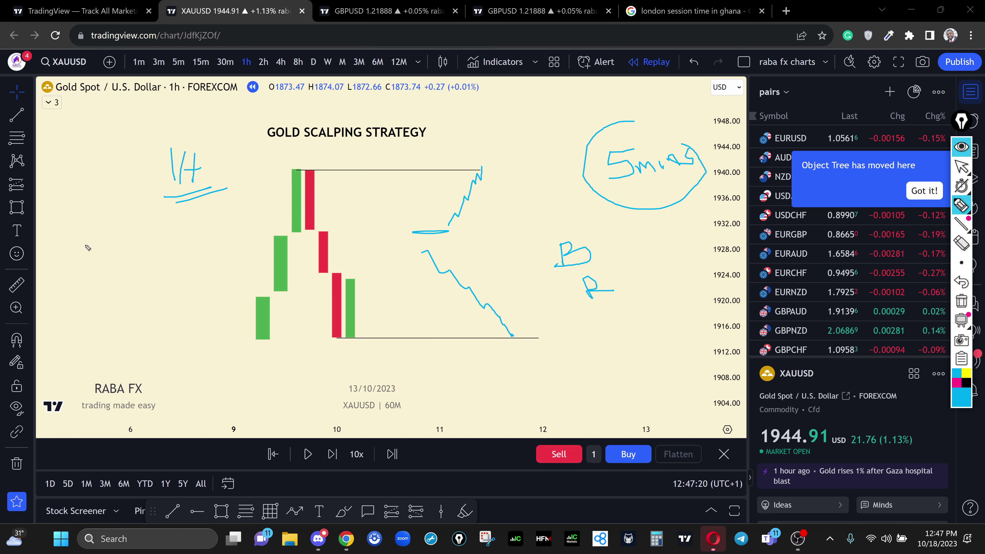
{"action": "left_click_drag", "start_coordinate": [85, 260], "coordinate": [87, 244]}
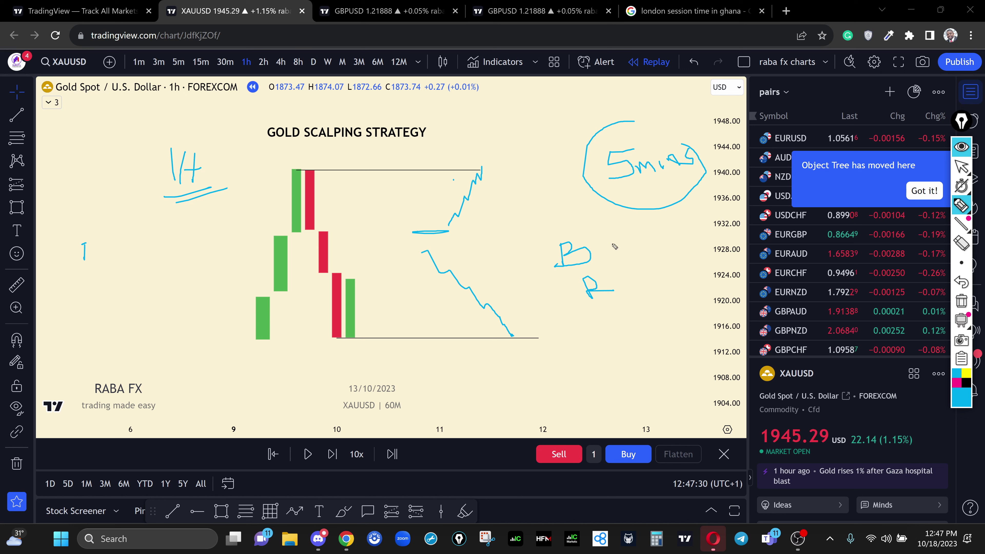
Step: Clear all annotations and sketch a candle crossing the upper level line, labelled "5min" above it
{"action": "left_click", "coordinate": [961, 301]}
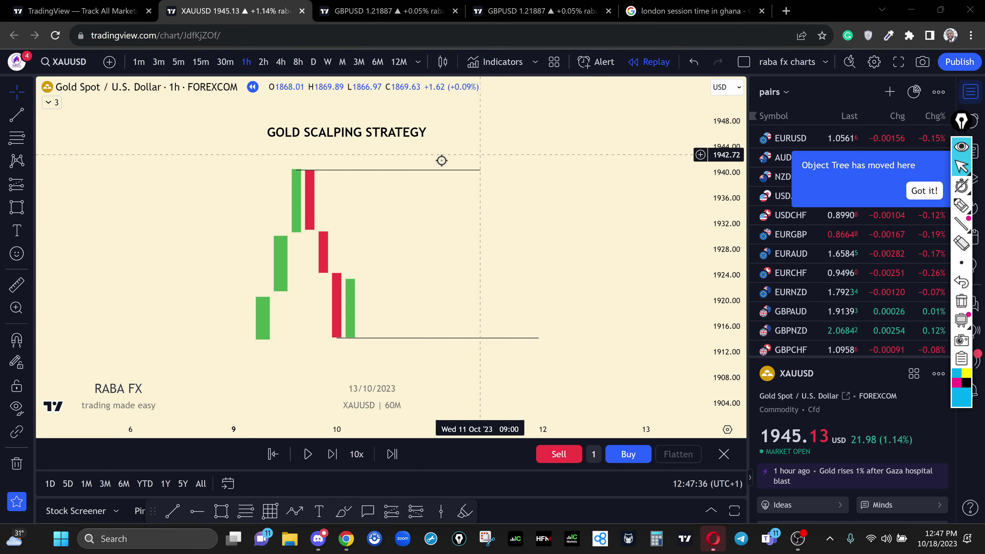
{"action": "left_click", "coordinate": [961, 207]}
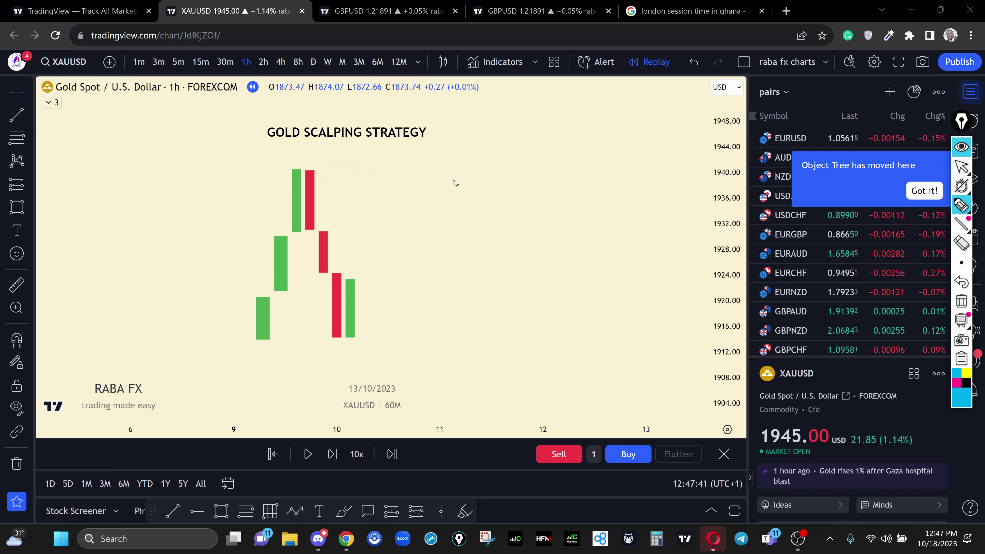
{"action": "mouse_move", "coordinate": [456, 183]}
{"action": "left_mouse_down"}
{"action": "mouse_move", "coordinate": [450, 165]}
{"action": "mouse_move", "coordinate": [464, 161]}
{"action": "mouse_move", "coordinate": [467, 183]}
{"action": "mouse_move", "coordinate": [454, 182]}
{"action": "left_mouse_up"}
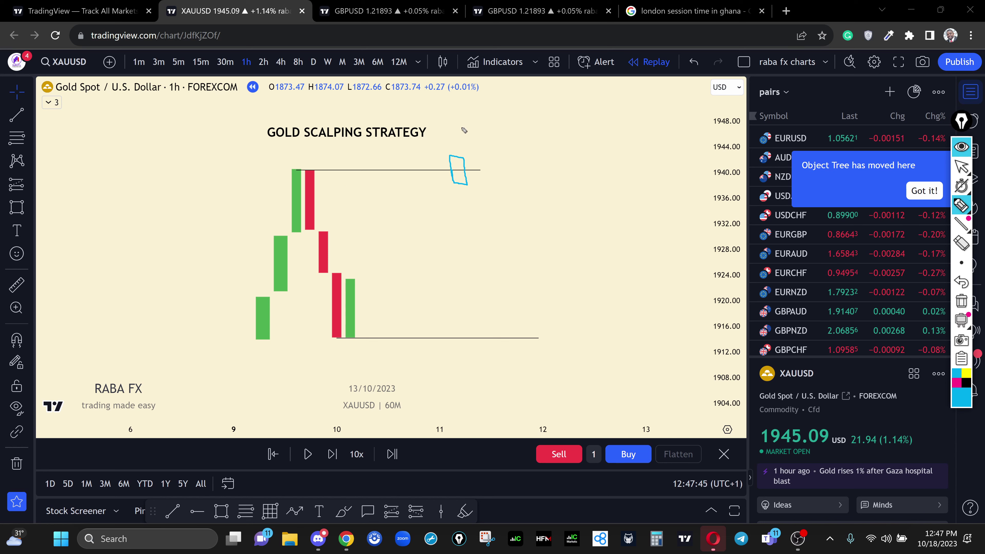
{"action": "mouse_move", "coordinate": [462, 126]}
{"action": "left_mouse_down"}
{"action": "mouse_move", "coordinate": [437, 132]}
{"action": "mouse_move", "coordinate": [501, 126]}
{"action": "left_mouse_up"}
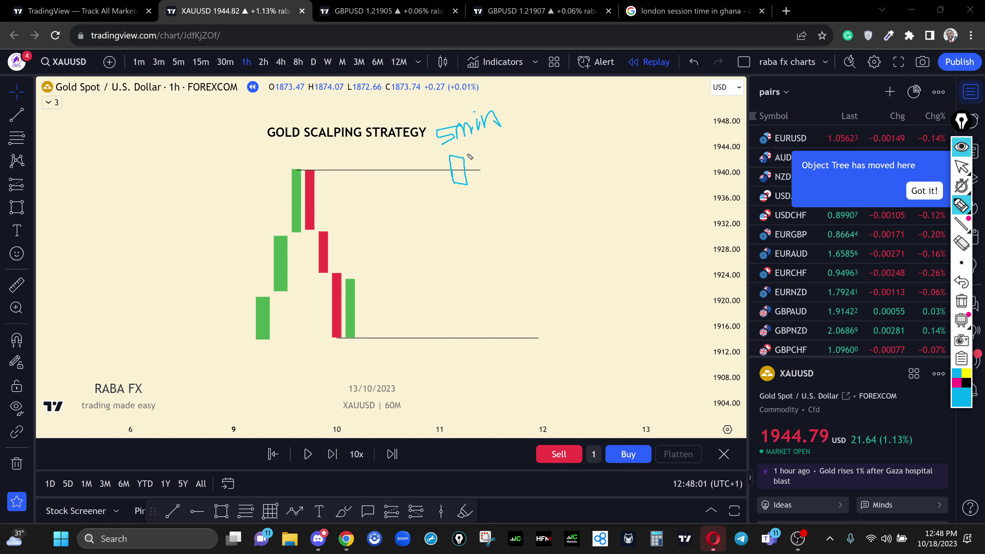
Step: Sketch a second candle with a lower wick above the upper level line, add entry, stop and target lines, and note "2R"
{"action": "left_click_drag", "start_coordinate": [468, 154], "coordinate": [473, 170]}
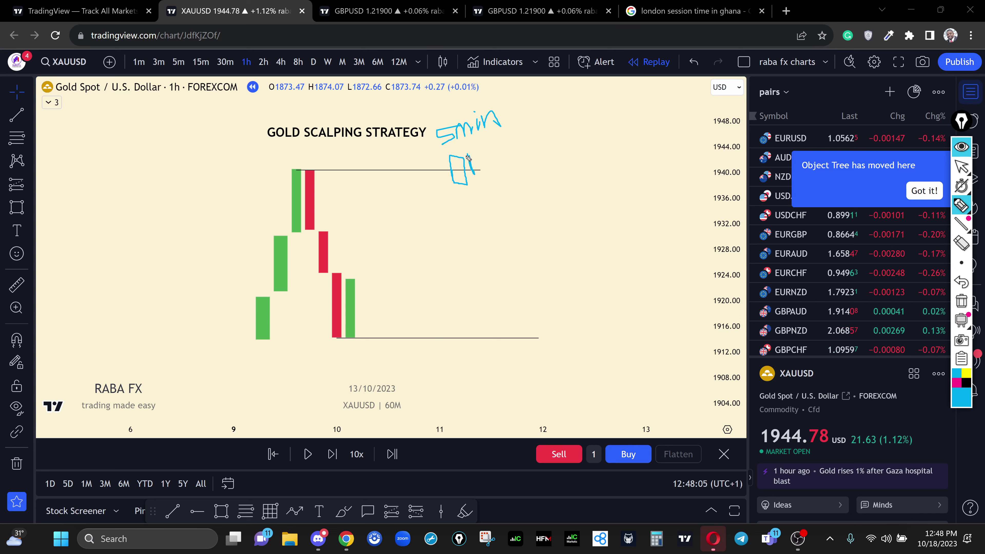
{"action": "mouse_move", "coordinate": [469, 158]}
{"action": "left_mouse_down"}
{"action": "mouse_move", "coordinate": [480, 150]}
{"action": "mouse_move", "coordinate": [466, 144]}
{"action": "left_mouse_up"}
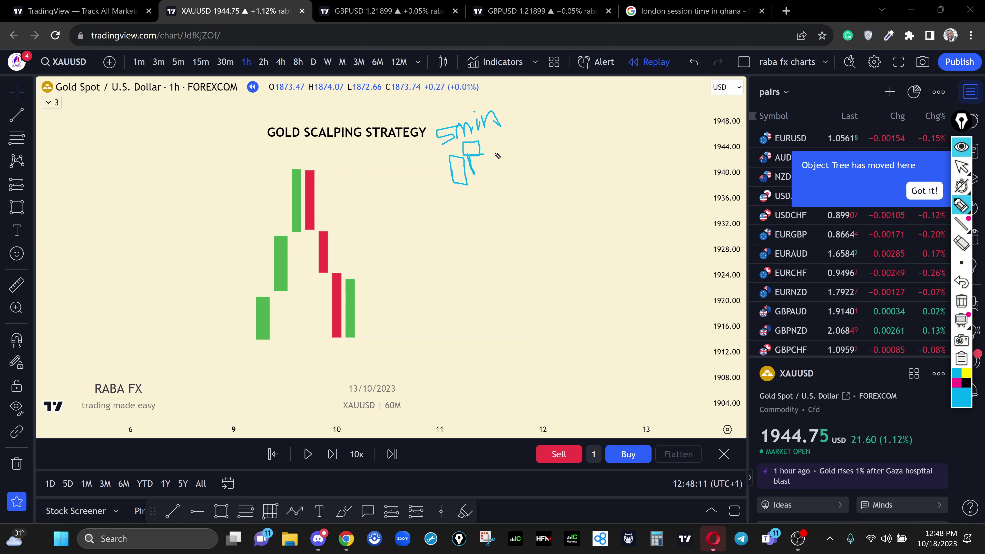
{"action": "left_click_drag", "start_coordinate": [494, 153], "coordinate": [473, 159]}
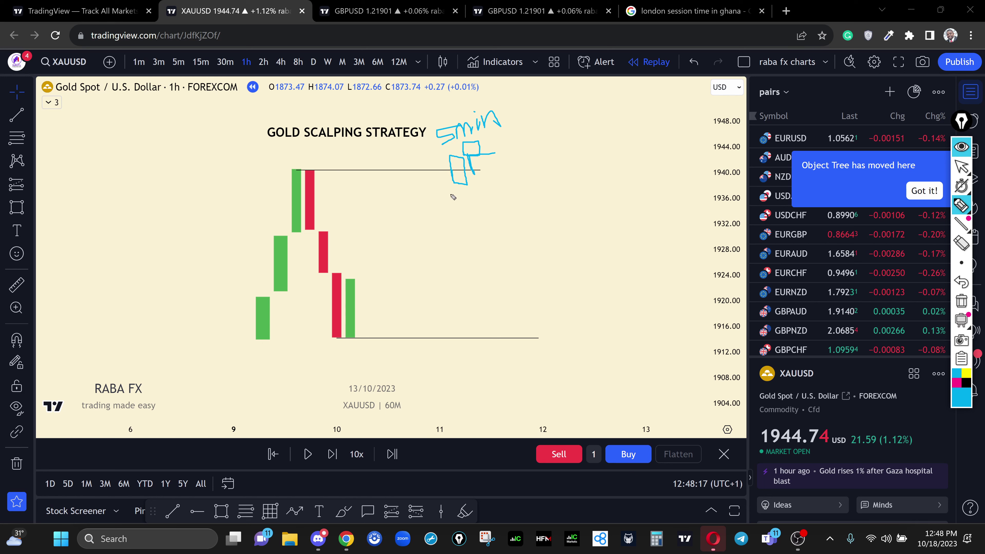
{"action": "left_click_drag", "start_coordinate": [448, 192], "coordinate": [518, 191]}
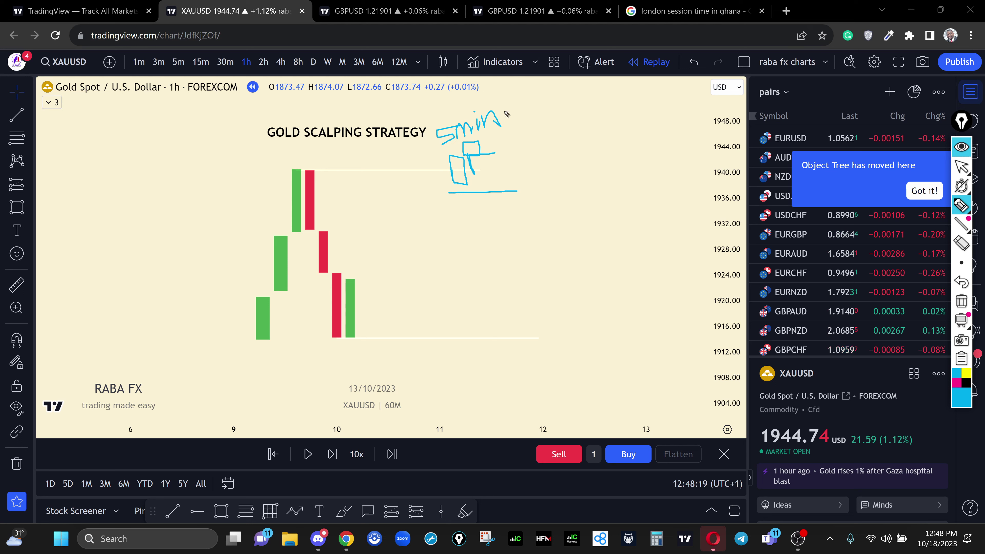
{"action": "mouse_move", "coordinate": [541, 104]}
{"action": "left_mouse_down"}
{"action": "mouse_move", "coordinate": [547, 126]}
{"action": "mouse_move", "coordinate": [584, 115]}
{"action": "left_mouse_up"}
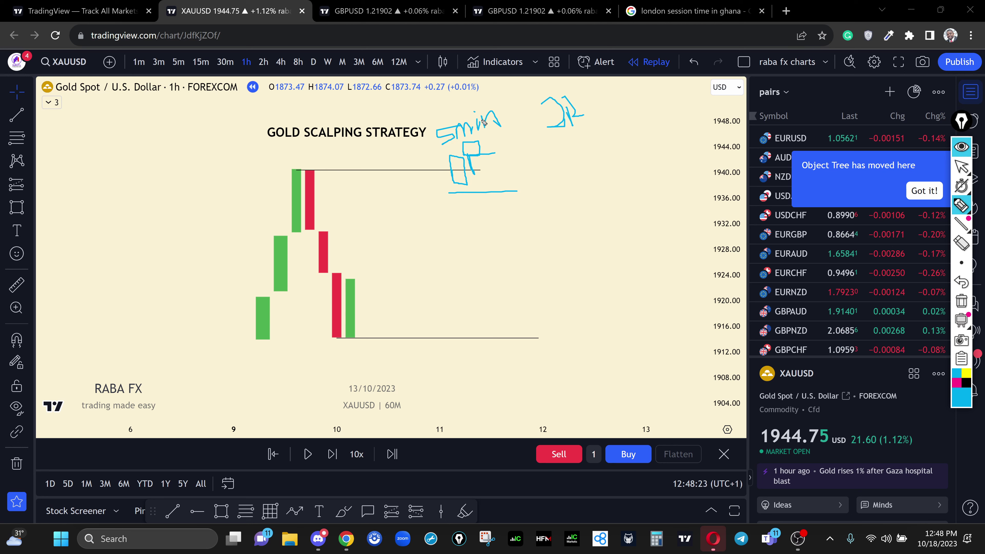
{"action": "left_click_drag", "start_coordinate": [483, 88], "coordinate": [513, 83]}
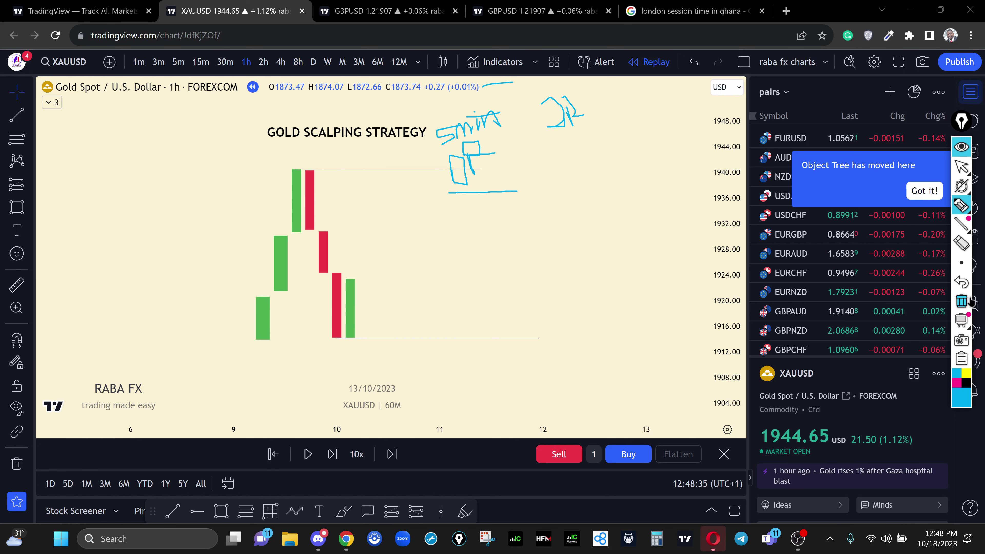
Step: Clear all annotations and sketch a candle below the upper level line with its wick crossing the line and an entry line beside it
{"action": "left_click", "coordinate": [961, 167]}
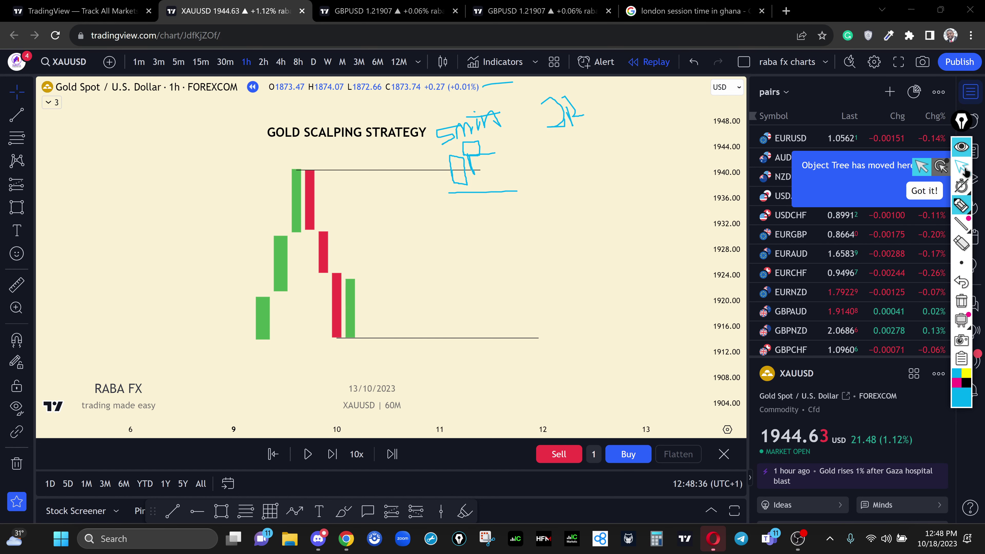
{"action": "left_click", "coordinate": [962, 300]}
{"action": "mouse_move", "coordinate": [962, 206]}
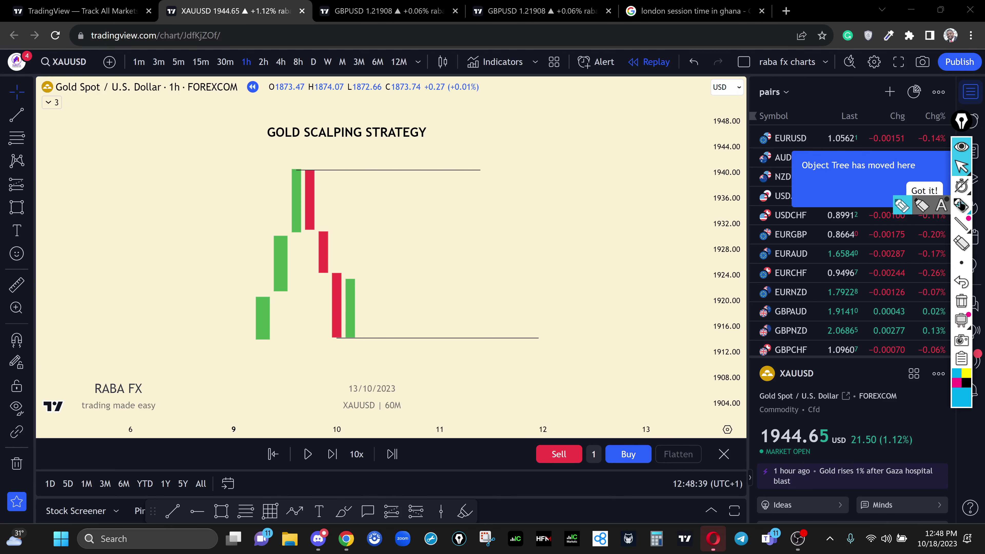
{"action": "left_click", "coordinate": [904, 206]}
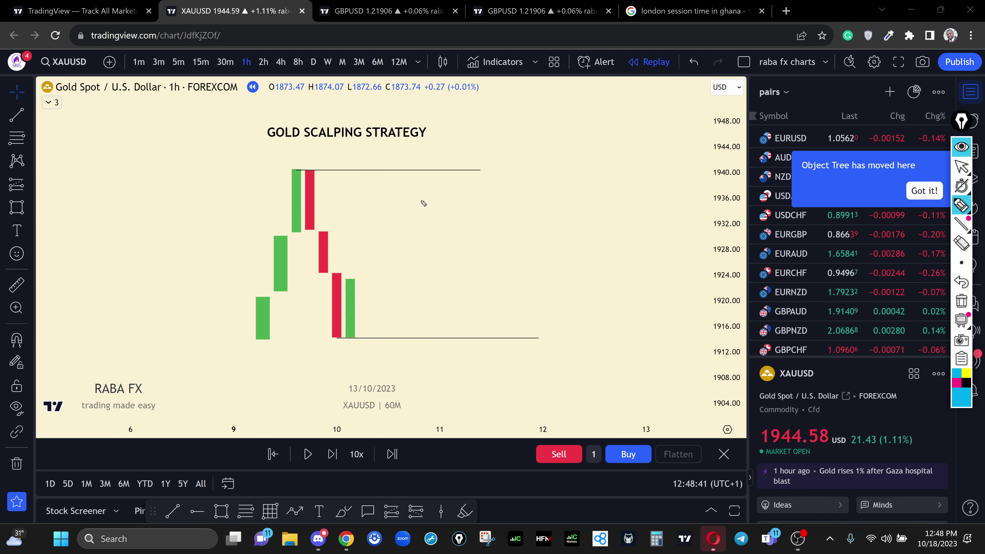
{"action": "mouse_move", "coordinate": [439, 153]}
{"action": "left_mouse_down"}
{"action": "mouse_move", "coordinate": [442, 190]}
{"action": "mouse_move", "coordinate": [454, 184]}
{"action": "mouse_move", "coordinate": [436, 197]}
{"action": "mouse_move", "coordinate": [434, 174]}
{"action": "left_mouse_up"}
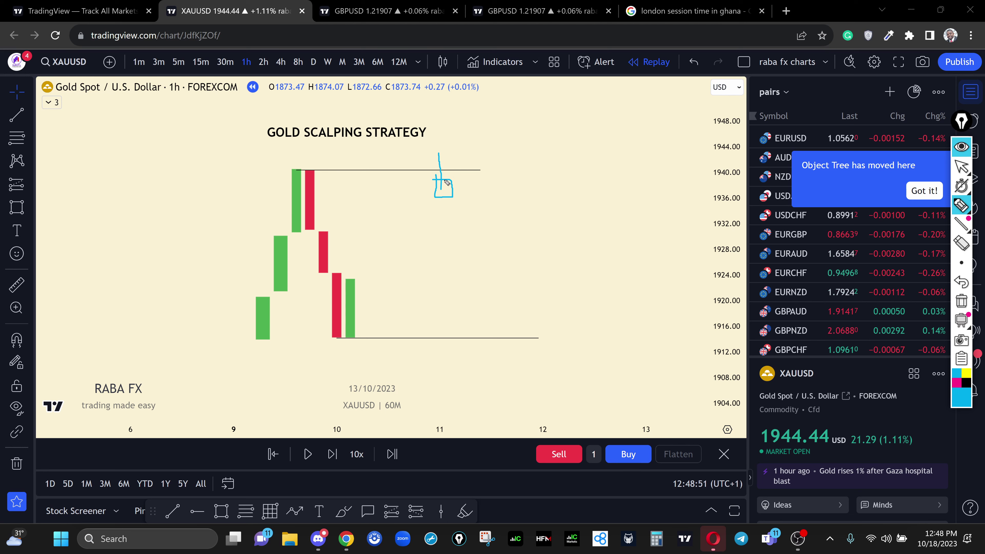
{"action": "left_click_drag", "start_coordinate": [450, 180], "coordinate": [474, 175]}
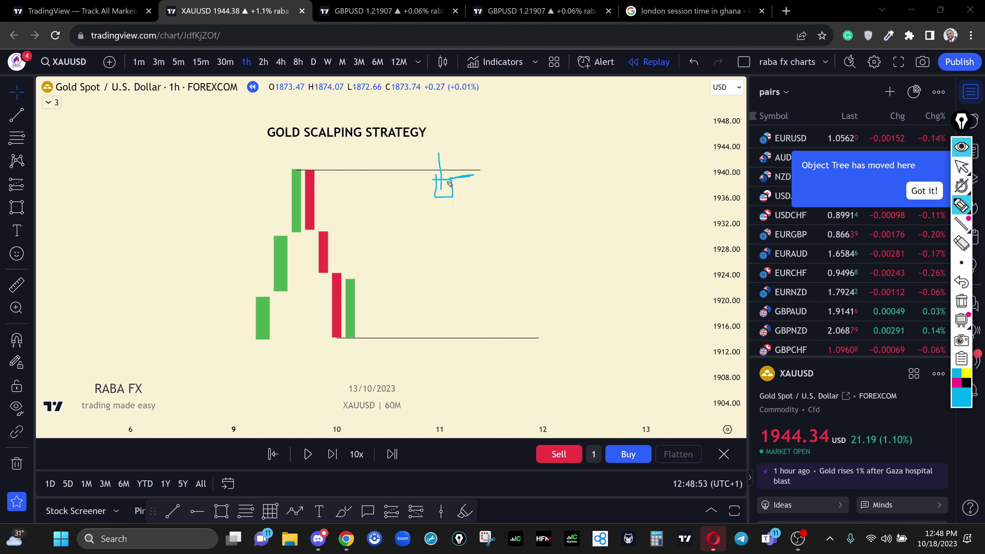
Step: Draw a stop line above the sketched candle and two target lines below it, and handwrite "2R" beside them
{"action": "left_click", "coordinate": [433, 137]}
{"action": "left_click_drag", "start_coordinate": [476, 134], "coordinate": [473, 133]}
{"action": "left_click_drag", "start_coordinate": [435, 234], "coordinate": [496, 226]}
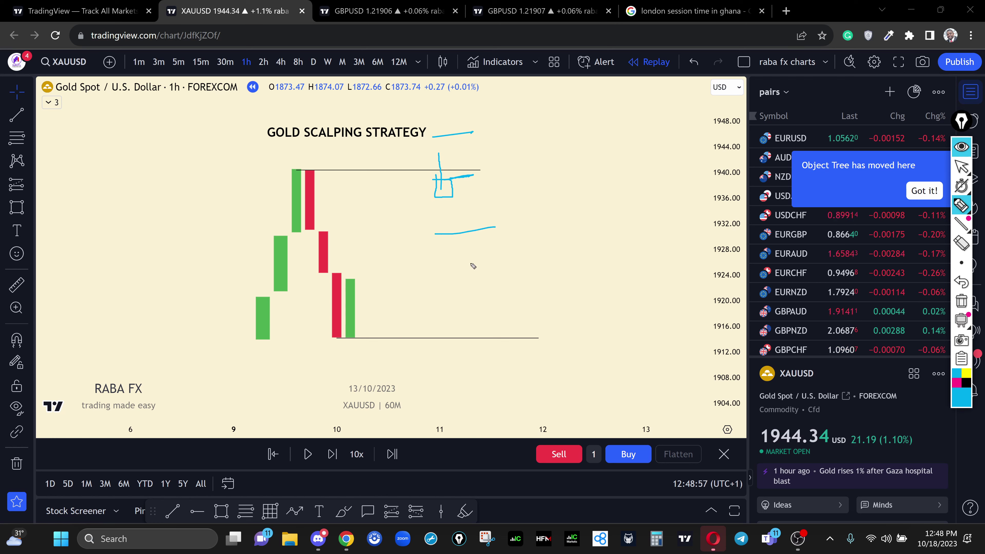
{"action": "left_click_drag", "start_coordinate": [443, 278], "coordinate": [507, 273]}
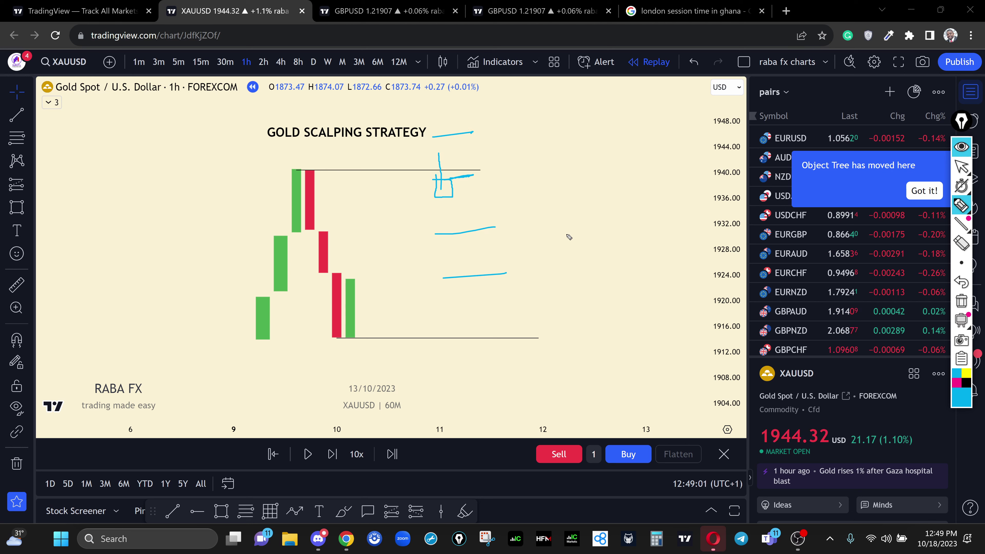
{"action": "mouse_move", "coordinate": [585, 212]}
{"action": "left_mouse_down"}
{"action": "mouse_move", "coordinate": [604, 260]}
{"action": "mouse_move", "coordinate": [614, 242]}
{"action": "left_mouse_up"}
{"action": "left_click_drag", "start_coordinate": [606, 215], "coordinate": [617, 232]}
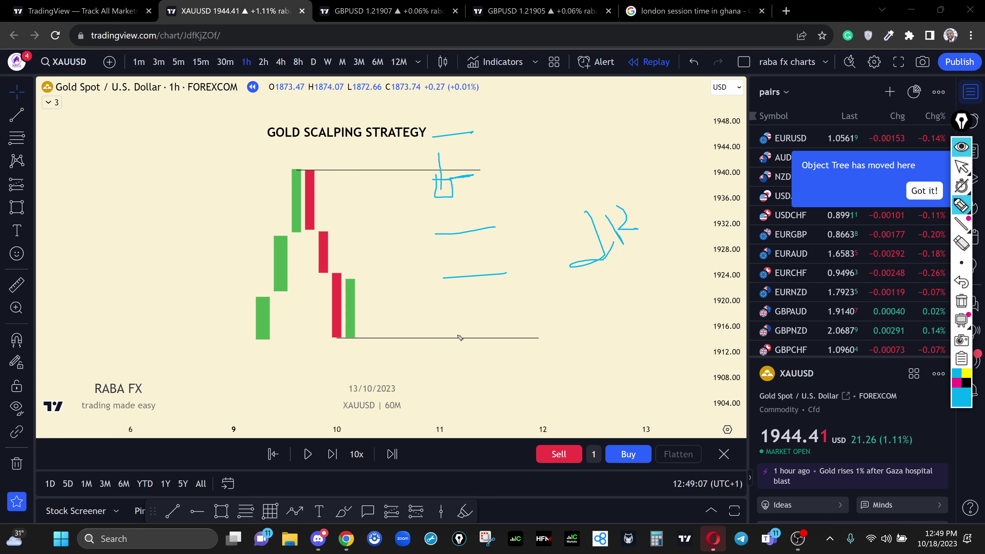
Step: Sketch a candle crossing the lower level line, a second candle below it with its upper wick crossing the line, and an entry line
{"action": "left_click_drag", "start_coordinate": [485, 327], "coordinate": [491, 361]}
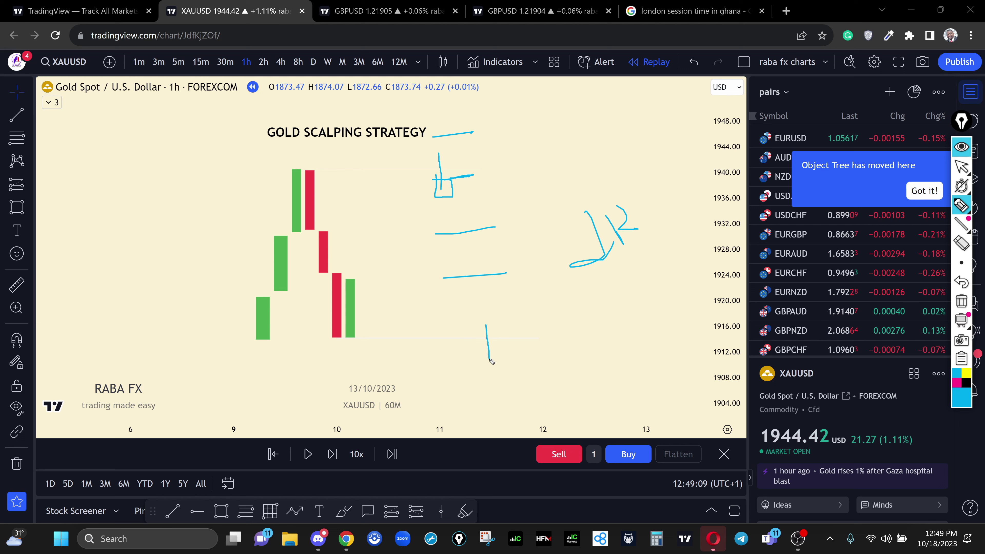
{"action": "mouse_move", "coordinate": [509, 324]}
{"action": "left_mouse_down"}
{"action": "mouse_move", "coordinate": [486, 323]}
{"action": "mouse_move", "coordinate": [517, 356]}
{"action": "mouse_move", "coordinate": [535, 351]}
{"action": "mouse_move", "coordinate": [520, 353]}
{"action": "left_mouse_up"}
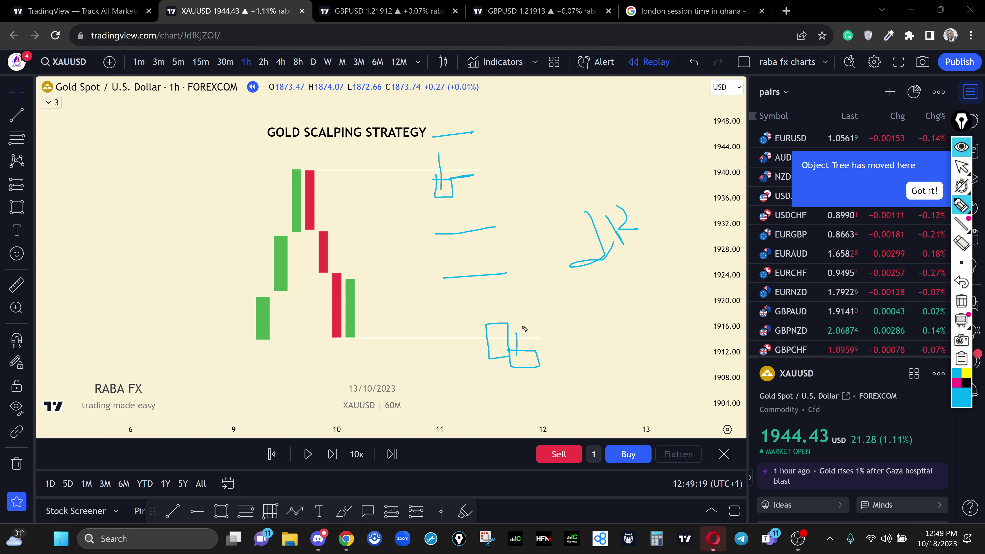
{"action": "left_click_drag", "start_coordinate": [517, 350], "coordinate": [554, 345]}
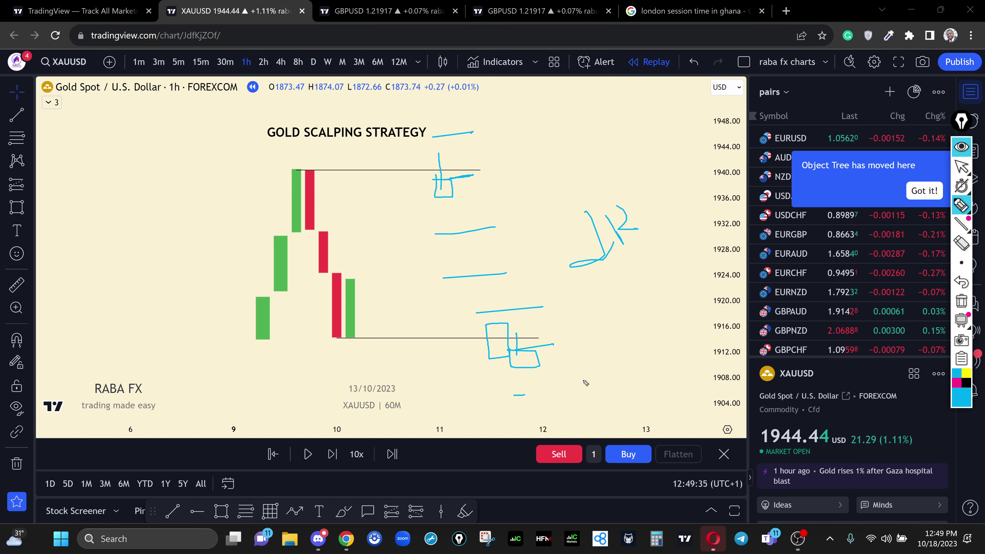
Step: Draw two target lines below the sketched candles and handwrite an underlined "2R" beside them
{"action": "mouse_move", "coordinate": [583, 381]}
{"action": "left_mouse_down"}
{"action": "mouse_move", "coordinate": [515, 395]}
{"action": "mouse_move", "coordinate": [589, 414]}
{"action": "left_mouse_up"}
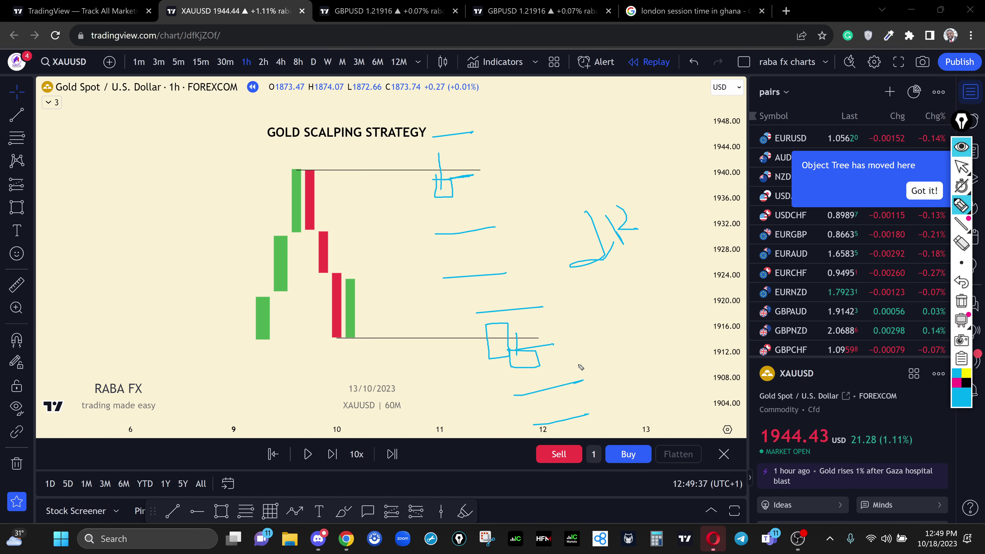
{"action": "mouse_move", "coordinate": [604, 319]}
{"action": "left_mouse_down"}
{"action": "mouse_move", "coordinate": [628, 342]}
{"action": "mouse_move", "coordinate": [662, 330]}
{"action": "left_mouse_up"}
{"action": "mouse_move", "coordinate": [621, 356]}
{"action": "left_mouse_down"}
{"action": "mouse_move", "coordinate": [673, 338]}
{"action": "mouse_move", "coordinate": [658, 354]}
{"action": "left_mouse_up"}
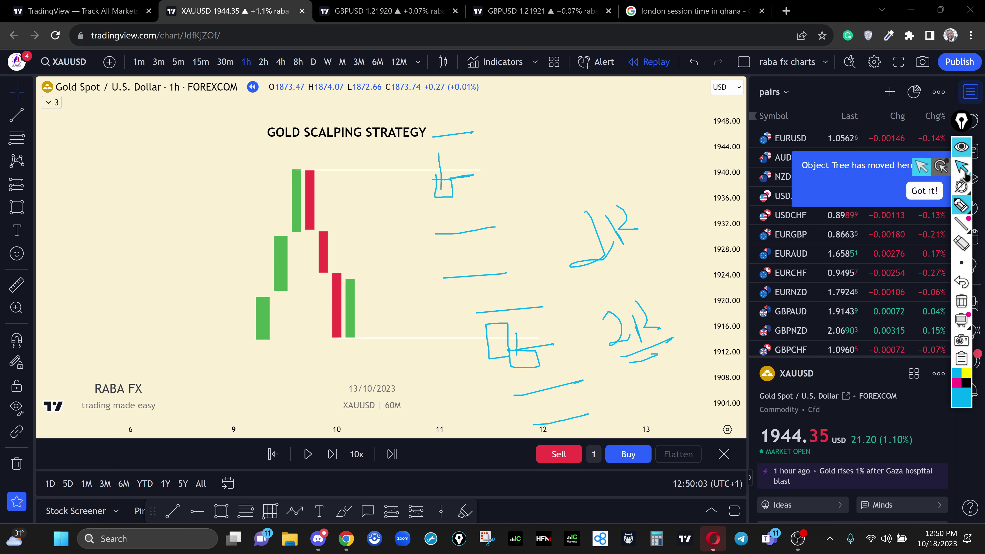
Step: Clear all annotations and sketch a candle above the lower level line with its wick touching it, plus entry, stop and two target lines
{"action": "left_click", "coordinate": [962, 166]}
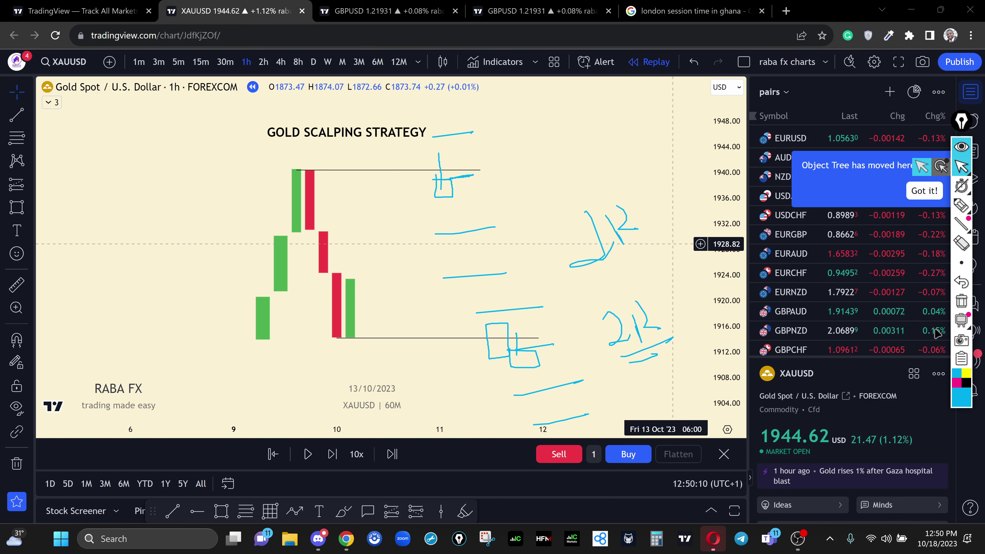
{"action": "left_click", "coordinate": [962, 306]}
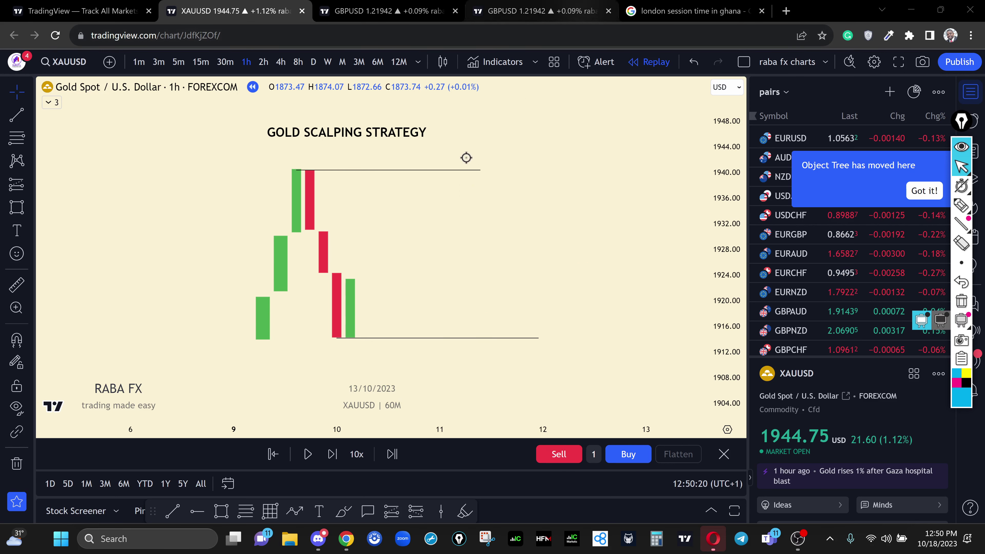
{"action": "mouse_move", "coordinate": [965, 211]}
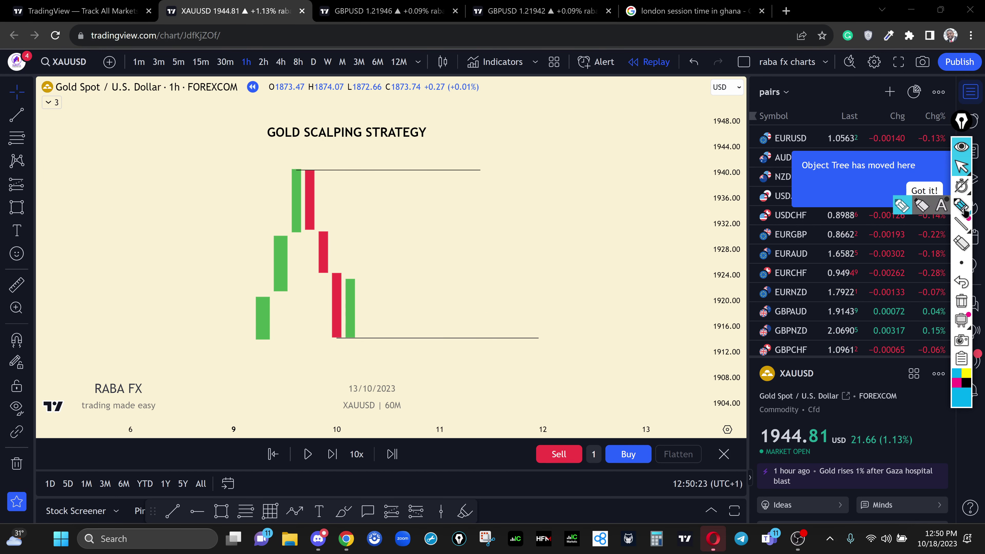
{"action": "left_click_drag", "start_coordinate": [482, 307], "coordinate": [483, 337]}
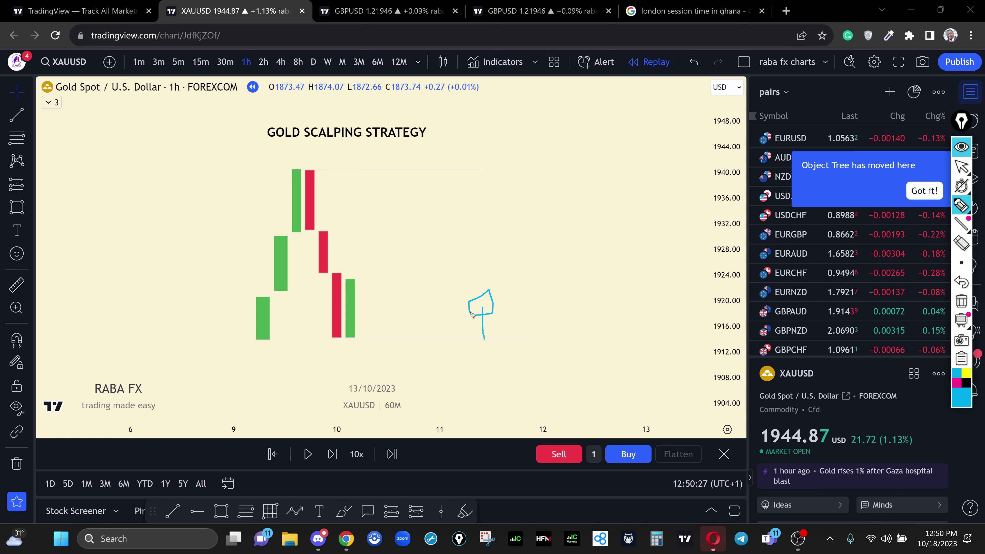
{"action": "left_click_drag", "start_coordinate": [472, 315], "coordinate": [525, 306]}
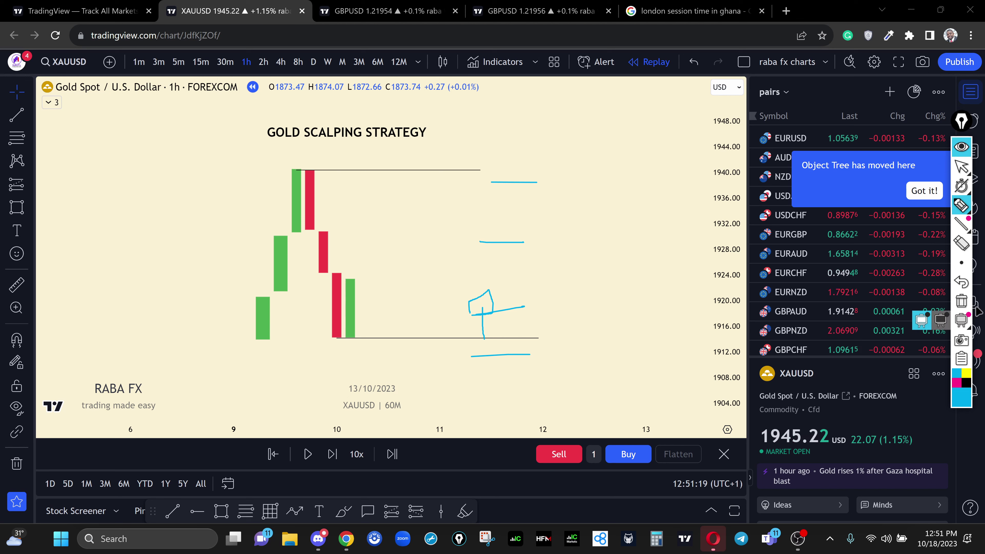
Step: Clear all annotations and return to the normal cursor, leaving no chart drawing selected
{"action": "left_click", "coordinate": [962, 301]}
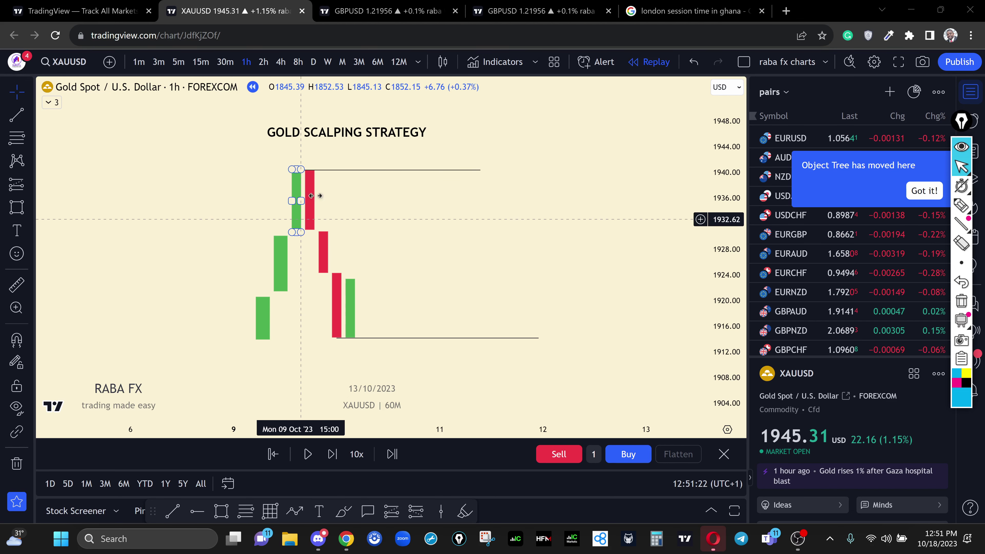
{"action": "left_click", "coordinate": [323, 248]}
{"action": "left_click", "coordinate": [358, 264]}
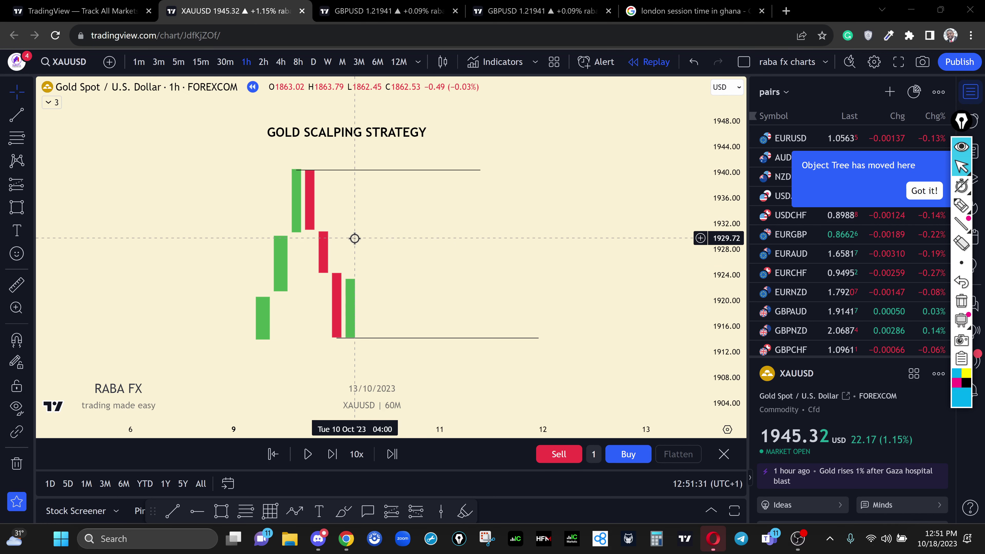
Step: Draw a horizontal trend line at 1883.62 from the 12 October 12:00 hourly candle out to 16 October, with magnet snapping on
{"action": "left_click_drag", "start_coordinate": [349, 191], "coordinate": [352, 132]}
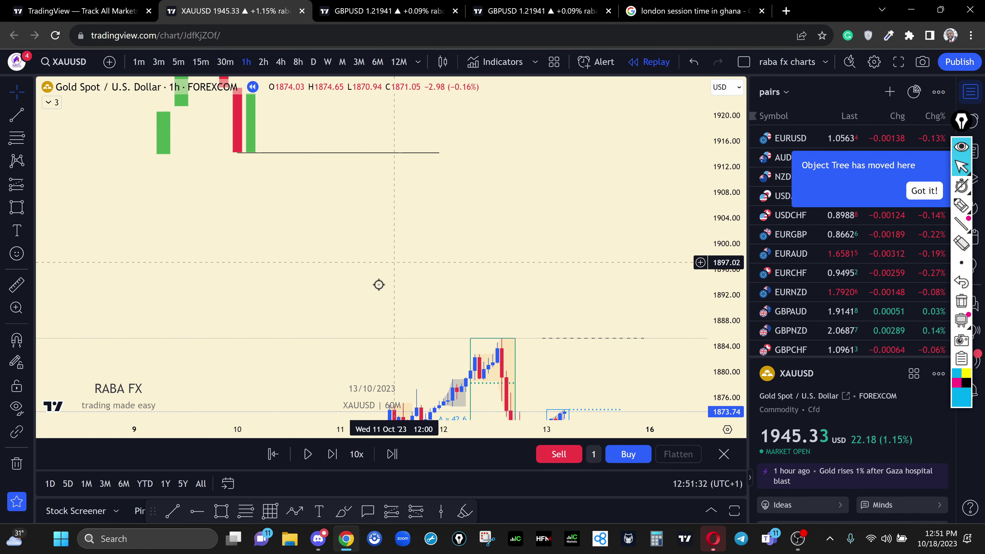
{"action": "mouse_move", "coordinate": [506, 296]}
{"action": "left_mouse_down"}
{"action": "mouse_move", "coordinate": [497, 236]}
{"action": "mouse_move", "coordinate": [437, 253]}
{"action": "left_mouse_up"}
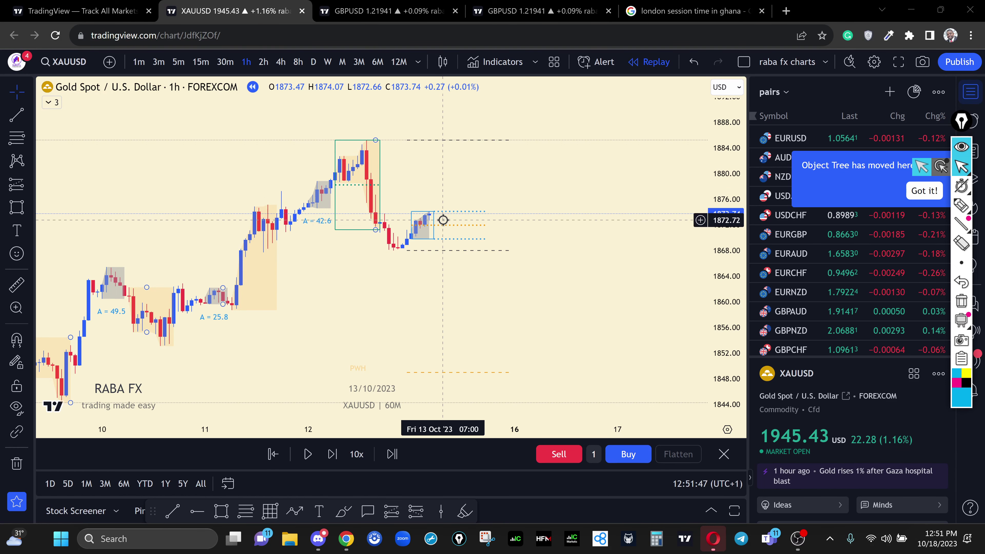
{"action": "left_click_drag", "start_coordinate": [443, 220], "coordinate": [428, 315]}
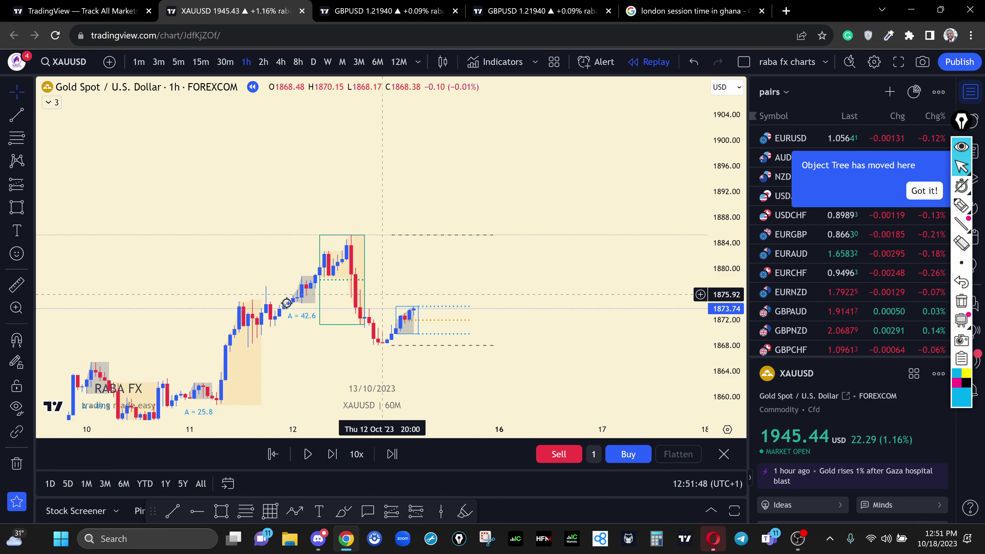
{"action": "key", "text": "alt+t"}
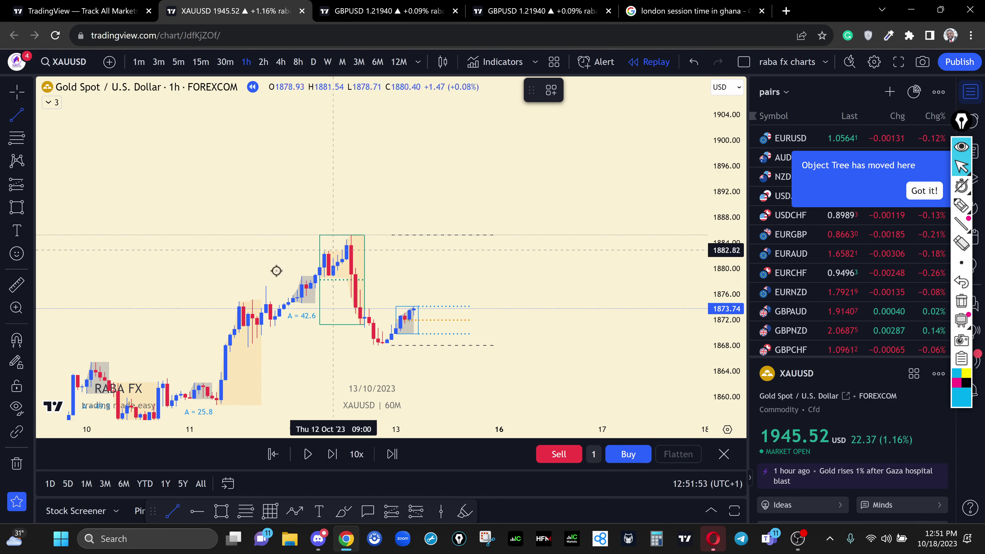
{"action": "left_click", "coordinate": [21, 338]}
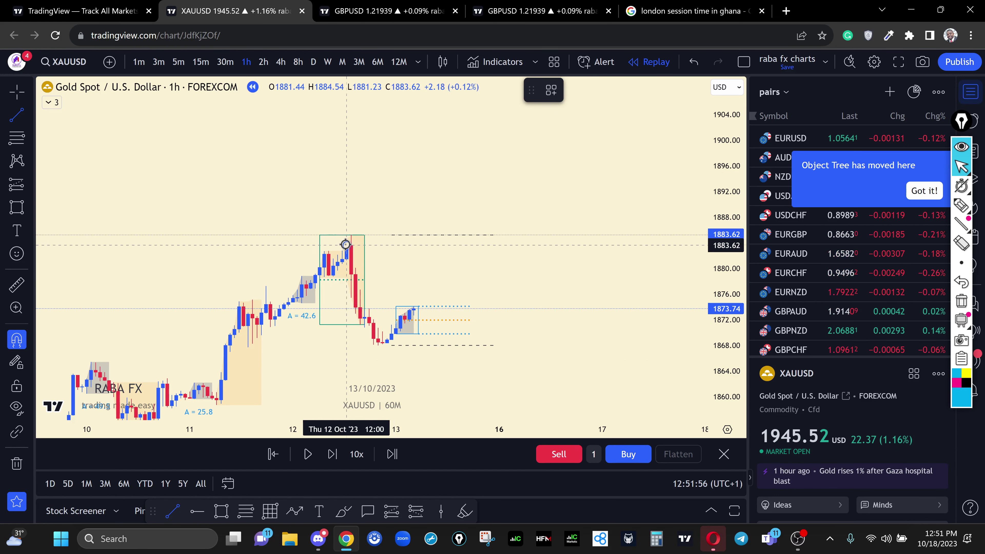
{"action": "left_click_drag", "start_coordinate": [347, 245], "coordinate": [575, 245]}
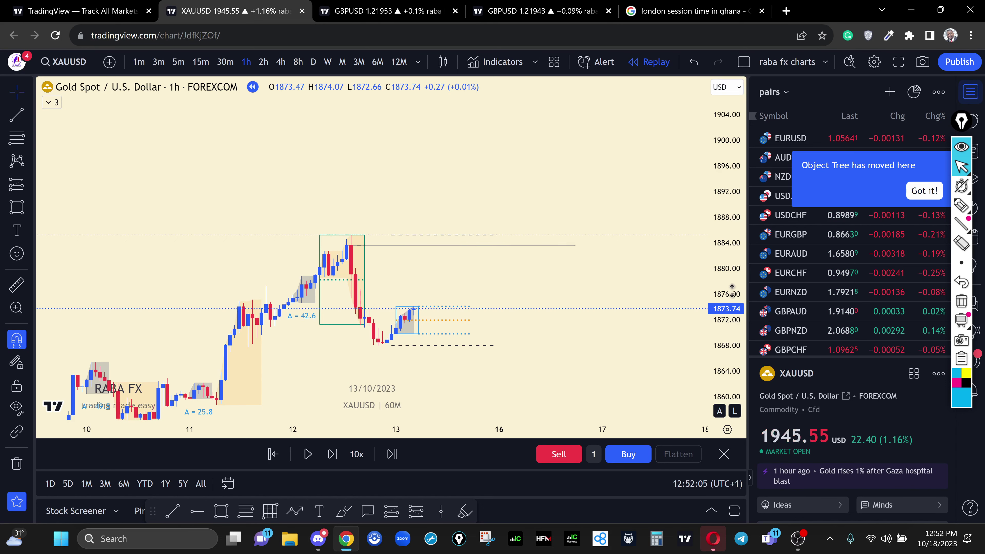
Step: Draw a horizontal trend line at 1874.03 from the 11 October 11:00 hourly candle out to 16 October
{"action": "left_click_drag", "start_coordinate": [733, 290], "coordinate": [732, 268]}
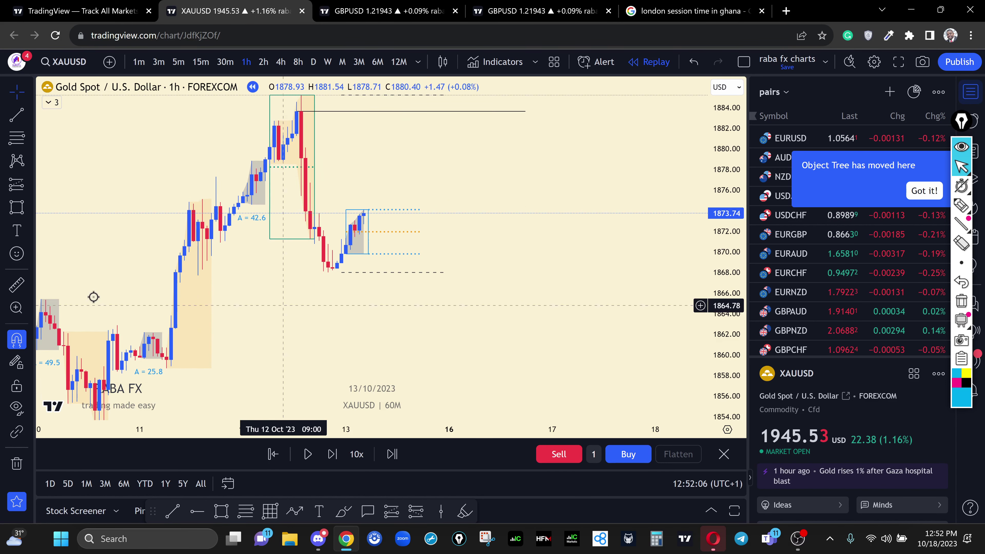
{"action": "left_click", "coordinate": [17, 118]}
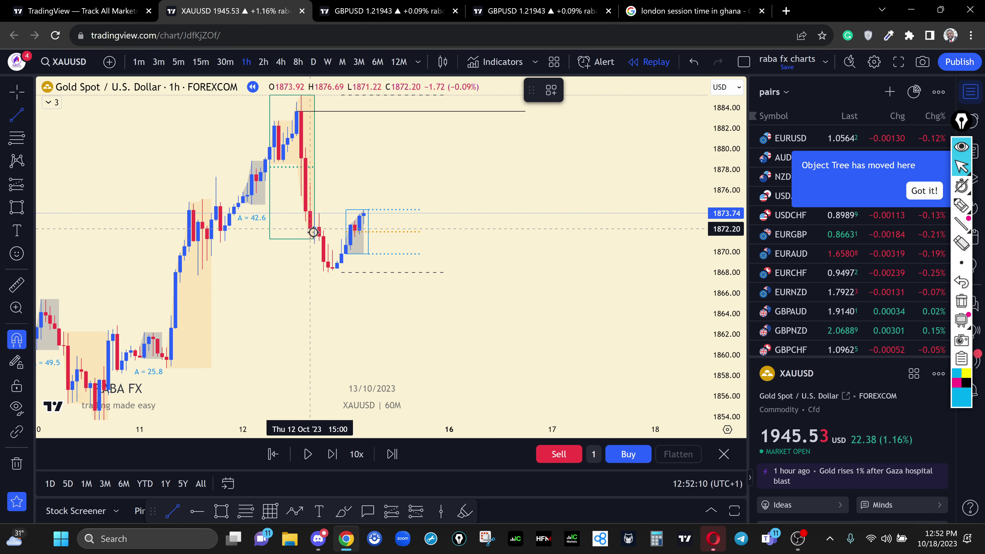
{"action": "left_click", "coordinate": [17, 92]}
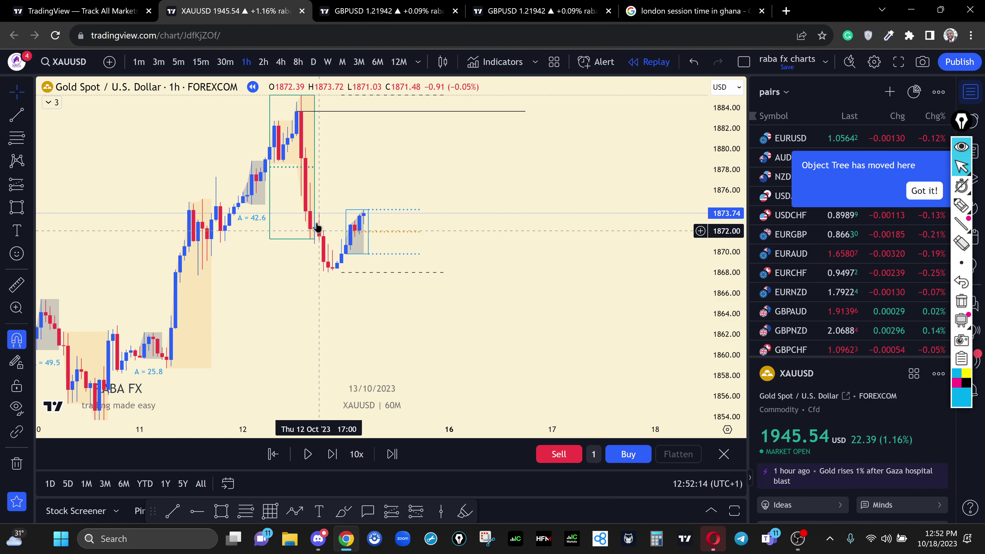
{"action": "left_click_drag", "start_coordinate": [338, 182], "coordinate": [334, 219]}
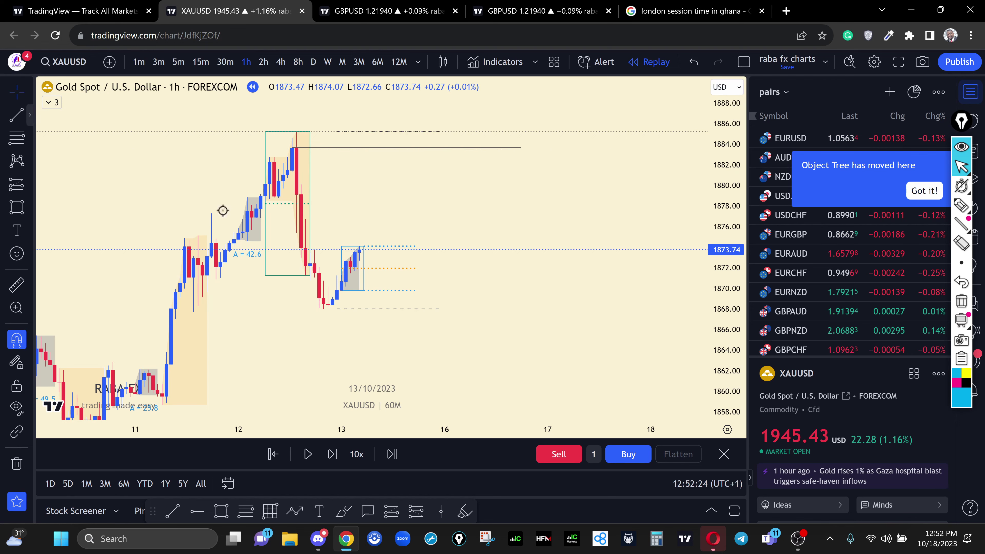
{"action": "key", "text": "alt+t"}
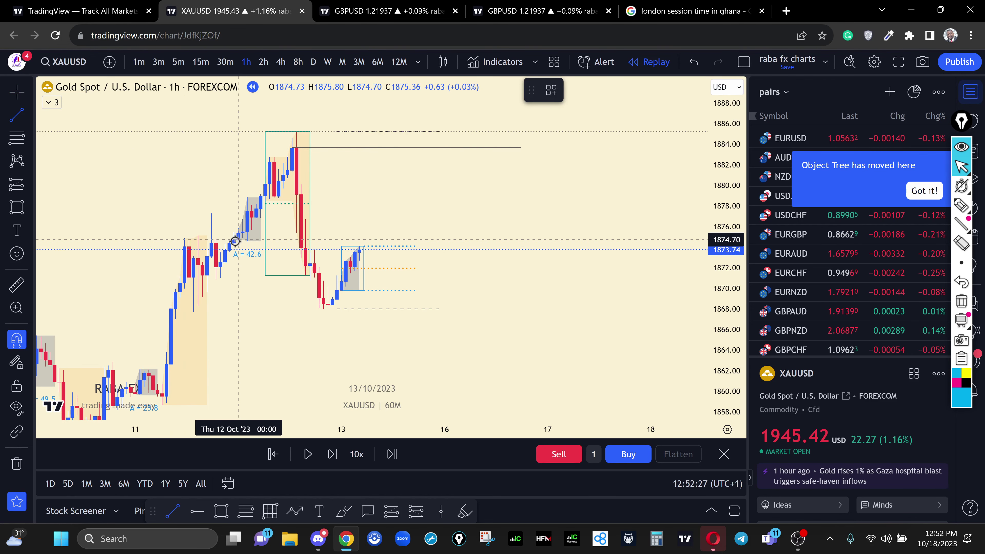
{"action": "left_click", "coordinate": [186, 248]}
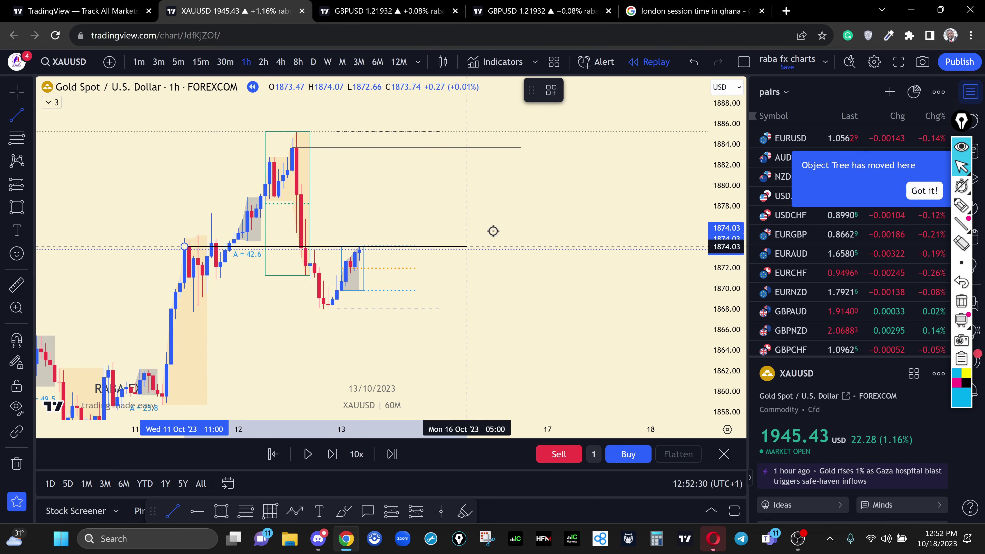
{"action": "left_click", "coordinate": [508, 229]}
{"action": "left_click", "coordinate": [510, 216]}
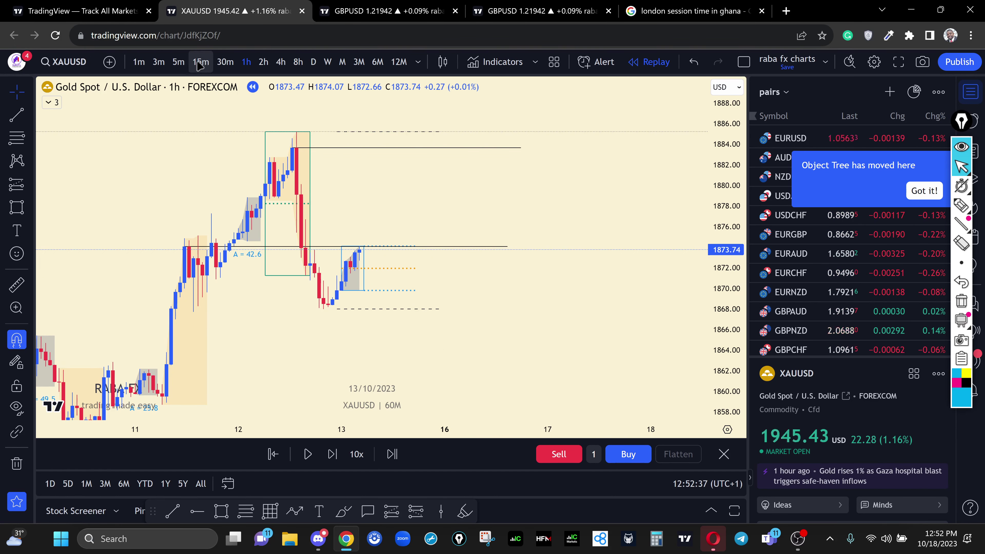
Step: Switch the chart to the 5-minute timeframe and step the replay forward bar by bar to 06:15 on 13 October
{"action": "left_click", "coordinate": [179, 61]}
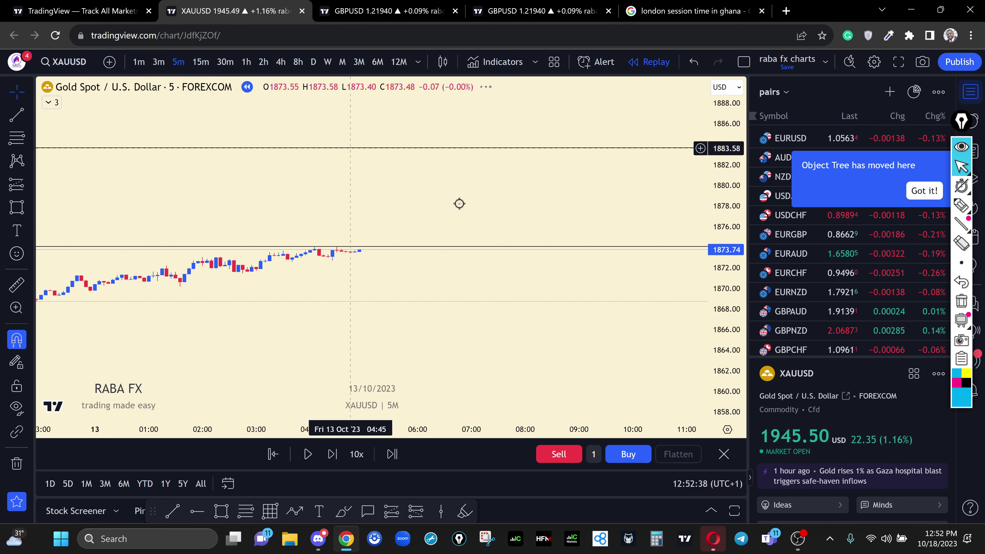
{"action": "left_click_drag", "start_coordinate": [722, 264], "coordinate": [720, 353]}
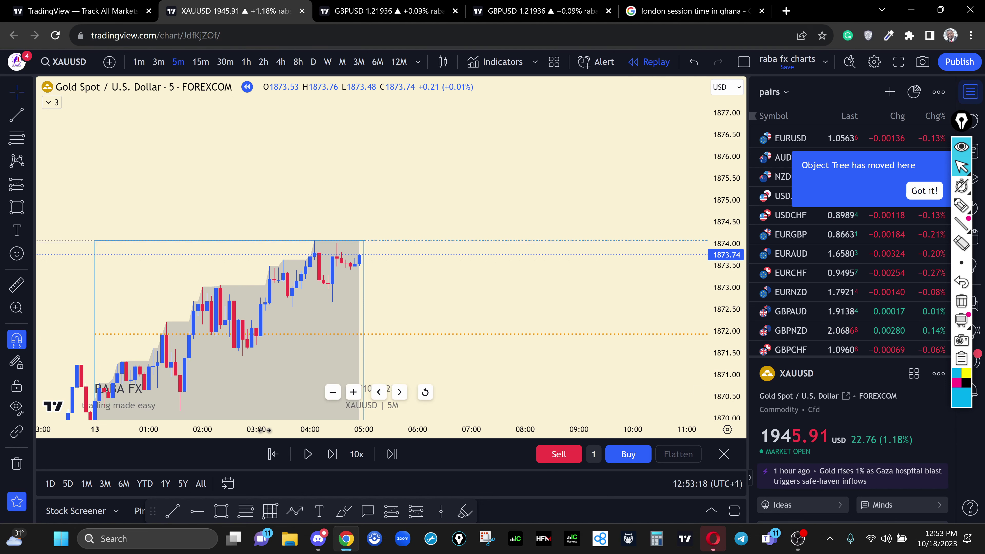
{"action": "left_click", "coordinate": [333, 455]}
{"action": "left_click", "coordinate": [332, 455]}
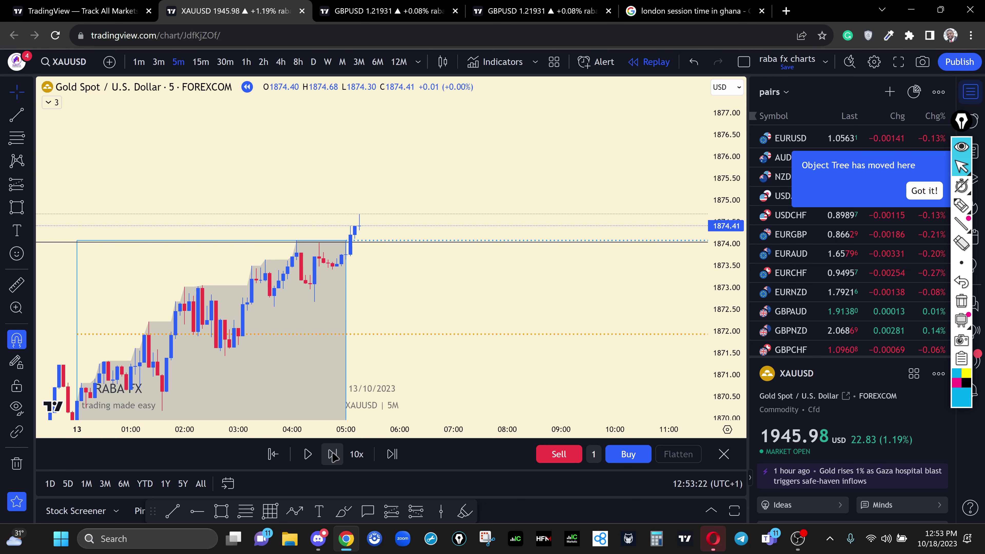
{"action": "left_click", "coordinate": [332, 455]}
{"action": "left_click", "coordinate": [332, 455]}
{"action": "left_click", "coordinate": [333, 455]}
{"action": "left_click", "coordinate": [333, 455]}
{"action": "left_click", "coordinate": [333, 455]}
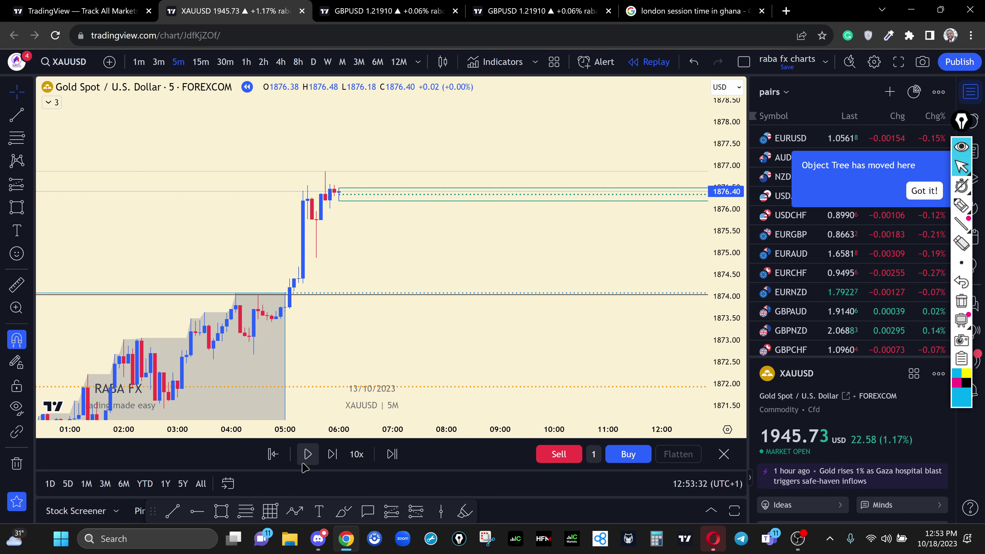
{"action": "left_click", "coordinate": [333, 454]}
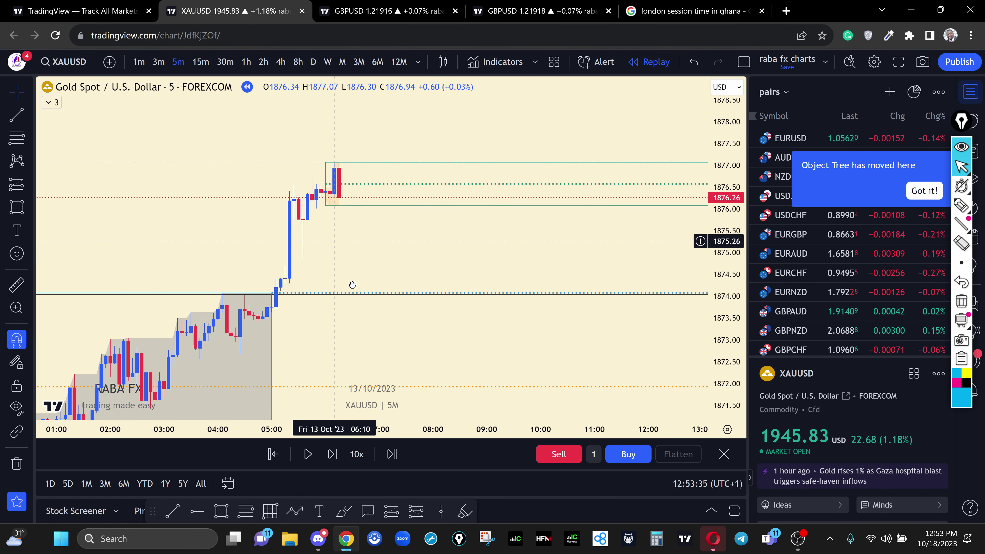
Step: Advance the 5-minute replay bar by bar to about 06:50, keeping the breakout above the 1874.03 level in view
{"action": "left_click_drag", "start_coordinate": [352, 286], "coordinate": [364, 315]}
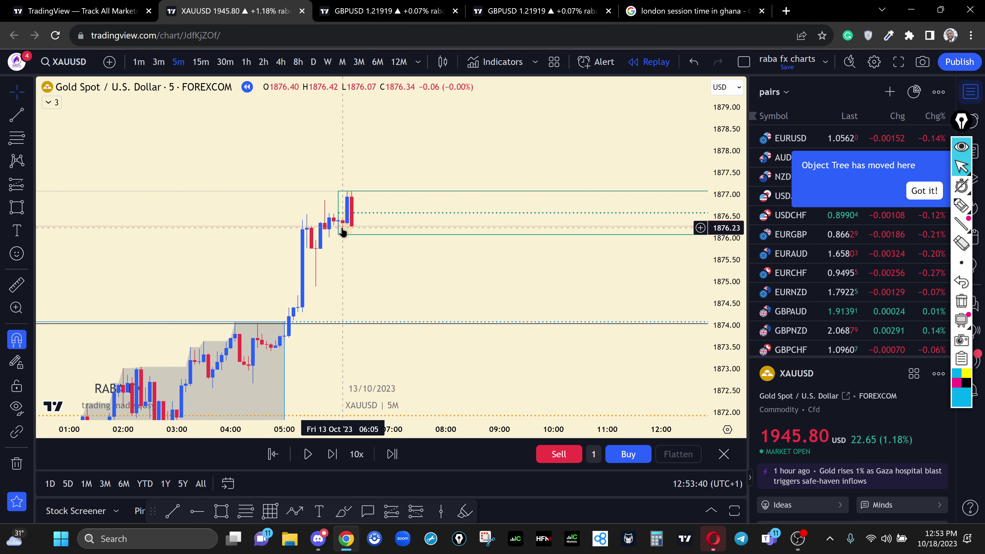
{"action": "left_click_drag", "start_coordinate": [483, 250], "coordinate": [495, 313]}
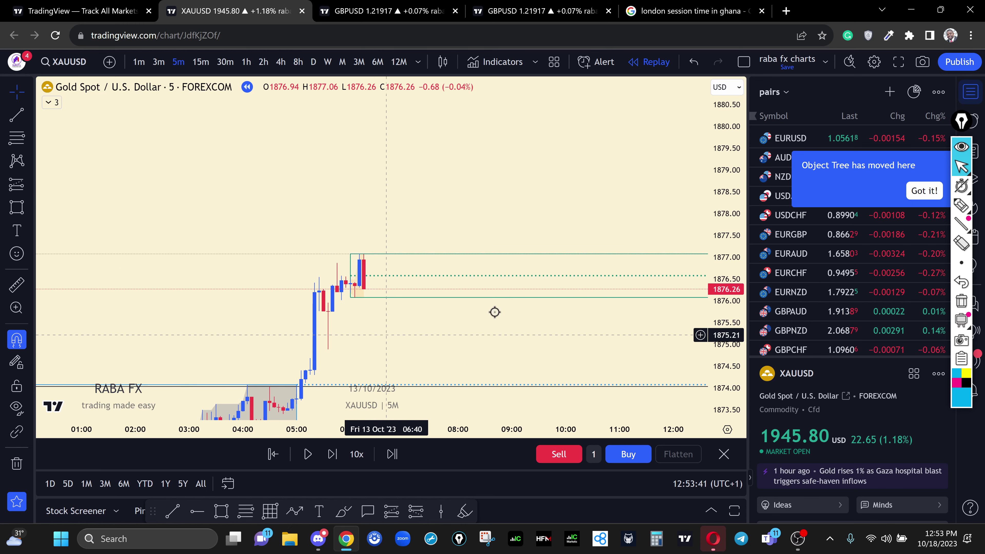
{"action": "left_click_drag", "start_coordinate": [735, 258], "coordinate": [734, 295]}
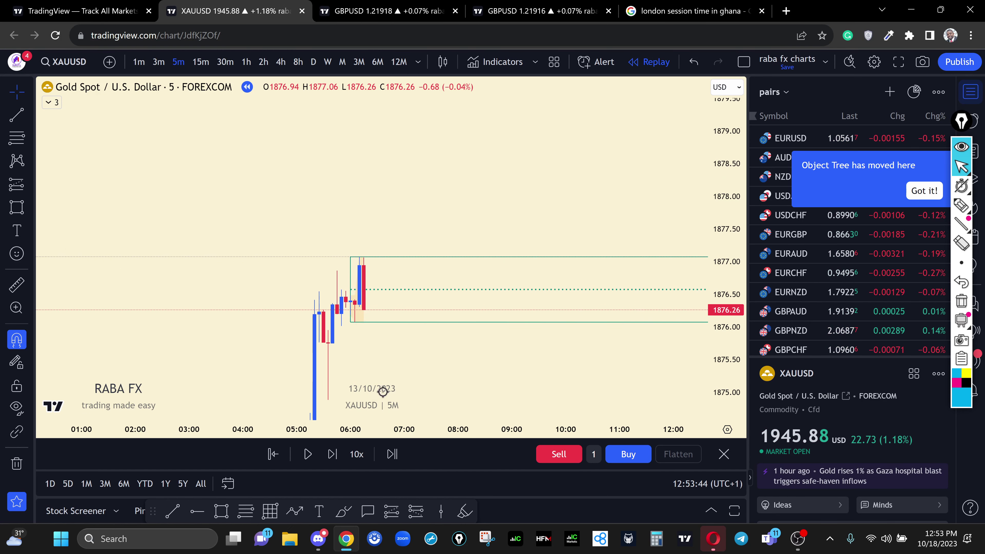
{"action": "left_click_drag", "start_coordinate": [489, 153], "coordinate": [444, 50]}
{"action": "left_click_drag", "start_coordinate": [727, 190], "coordinate": [727, 315]}
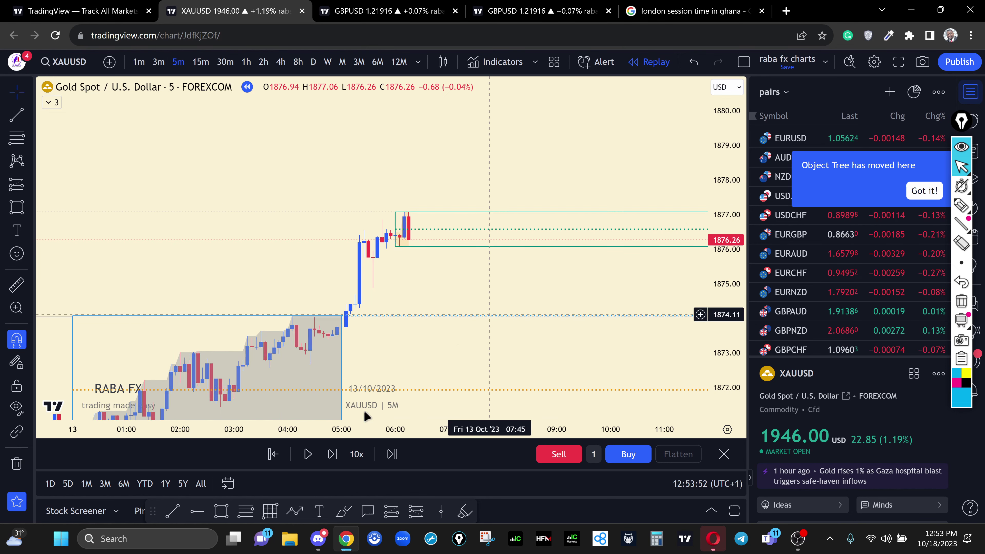
{"action": "left_click", "coordinate": [333, 455]}
{"action": "left_click", "coordinate": [333, 454]}
{"action": "left_click", "coordinate": [333, 455]}
{"action": "left_click", "coordinate": [333, 455]}
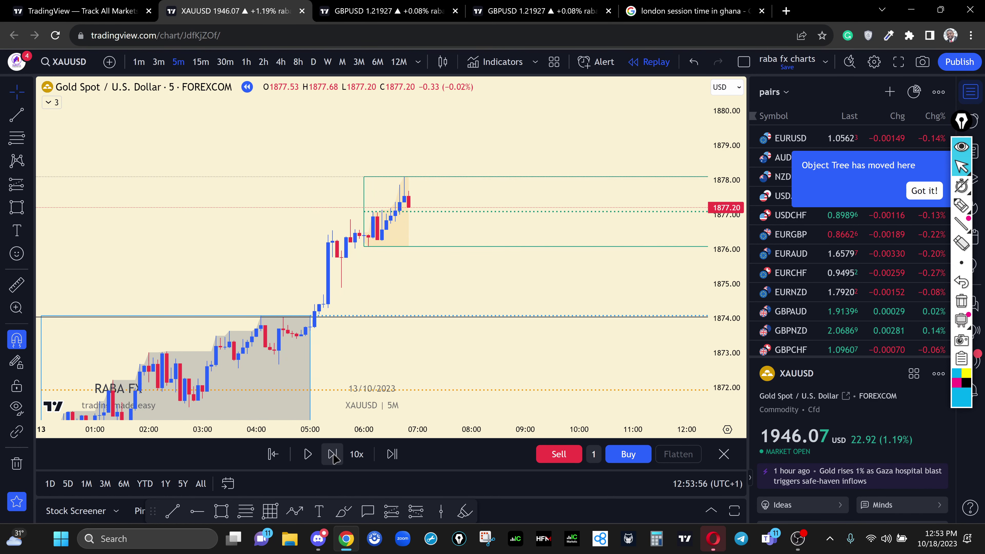
Step: Advance the 5-minute replay bar by bar to 07:50 on 13 October
{"action": "left_click", "coordinate": [333, 455]}
{"action": "left_click", "coordinate": [333, 455]}
{"action": "left_click", "coordinate": [333, 455]}
{"action": "left_click", "coordinate": [333, 455]}
{"action": "left_click", "coordinate": [333, 455]}
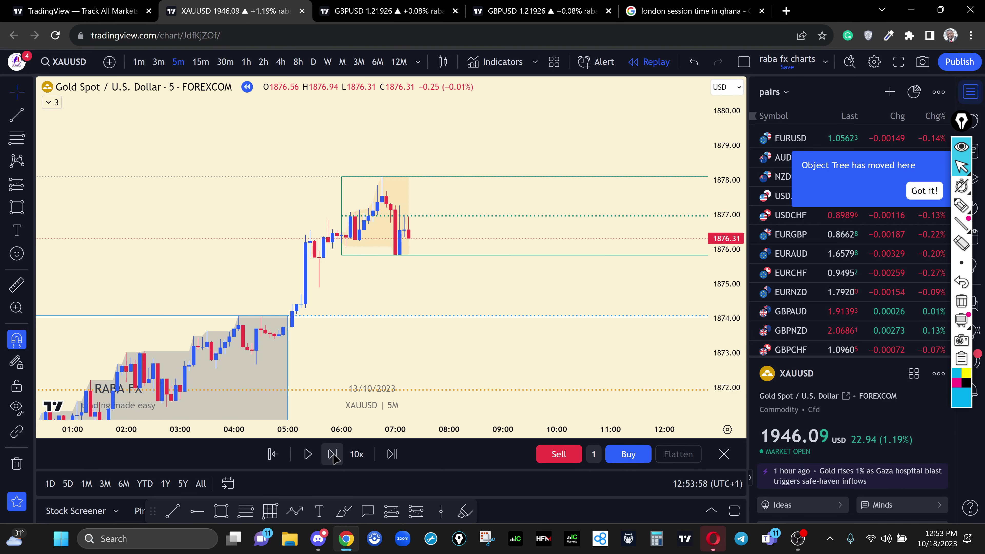
{"action": "left_click", "coordinate": [333, 455]}
{"action": "left_click", "coordinate": [332, 455]}
{"action": "left_click", "coordinate": [332, 455]}
{"action": "left_click", "coordinate": [333, 455]}
{"action": "left_click", "coordinate": [333, 455]}
{"action": "left_click", "coordinate": [333, 455]}
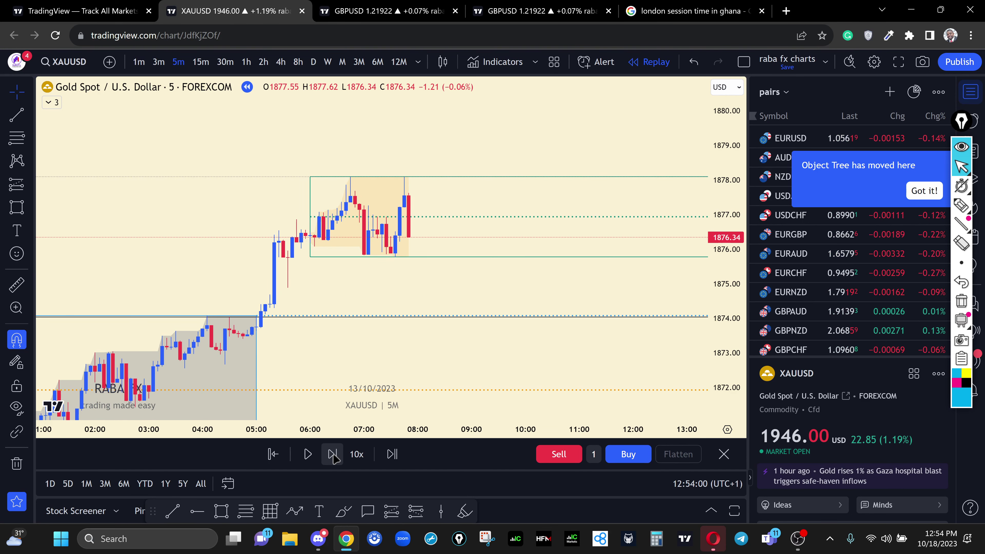
Step: Step the replay on to about 08:30 and bring the 1883.62 level into view above price
{"action": "left_click", "coordinate": [333, 454]}
{"action": "left_click", "coordinate": [333, 455]}
{"action": "left_click", "coordinate": [333, 455]}
{"action": "left_click", "coordinate": [333, 455]}
{"action": "left_click", "coordinate": [333, 455]}
{"action": "left_click", "coordinate": [333, 455]}
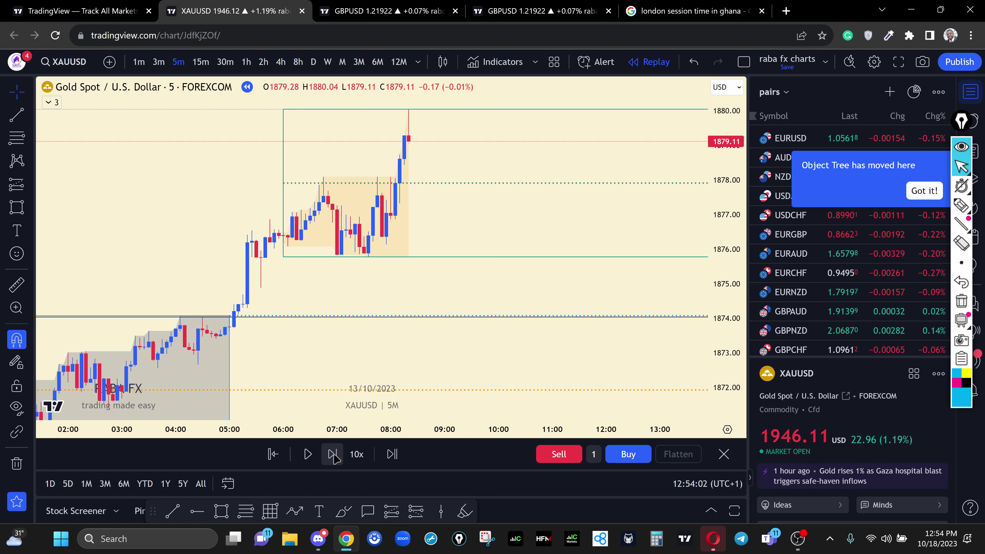
{"action": "left_click", "coordinate": [335, 459]}
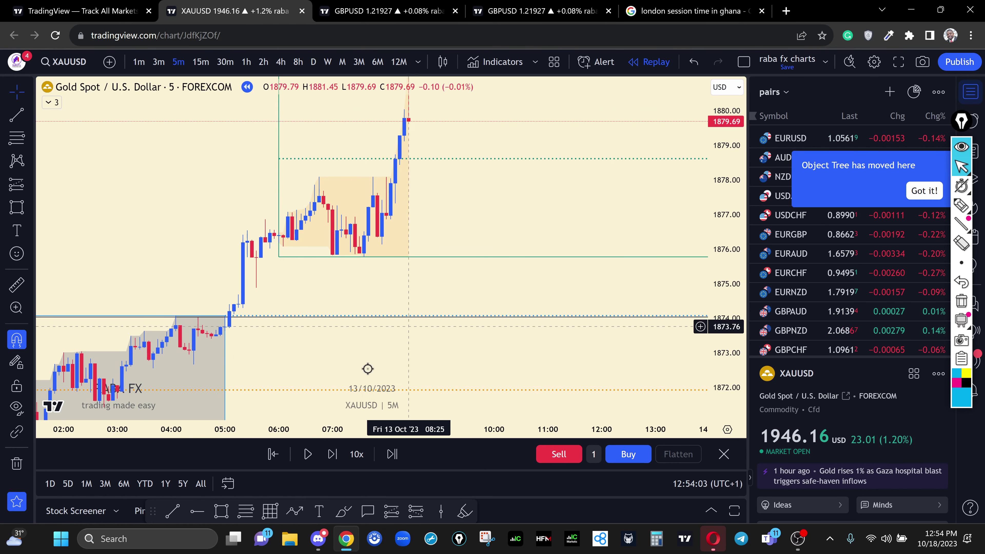
{"action": "left_click_drag", "start_coordinate": [459, 149], "coordinate": [451, 341]}
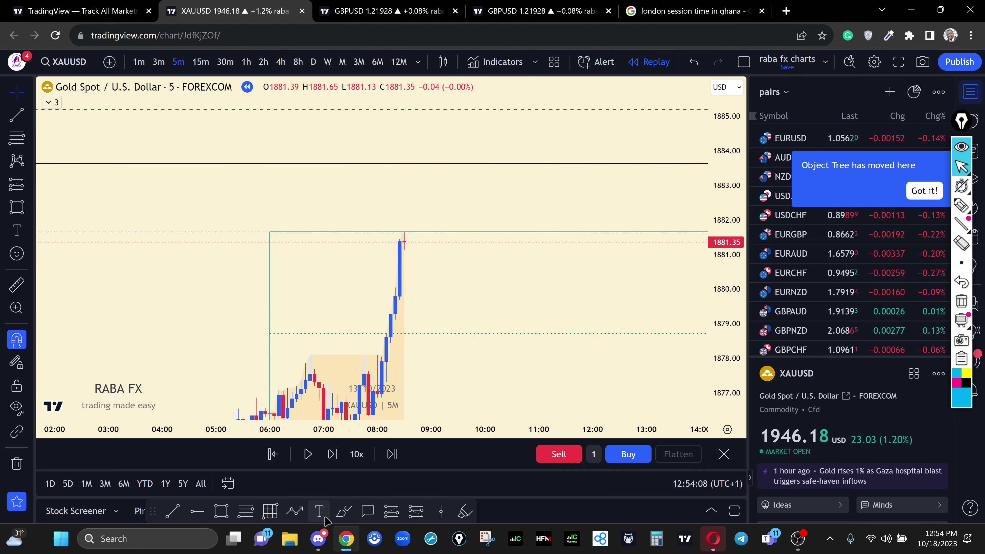
Step: Advance the replay bar by bar to 09:25, through the breakout above the 1883.62 level
{"action": "left_click", "coordinate": [333, 455]}
{"action": "left_click", "coordinate": [332, 454]}
{"action": "left_click", "coordinate": [333, 455]}
{"action": "left_click", "coordinate": [333, 454]}
{"action": "left_click", "coordinate": [333, 455]}
{"action": "left_click", "coordinate": [333, 454]}
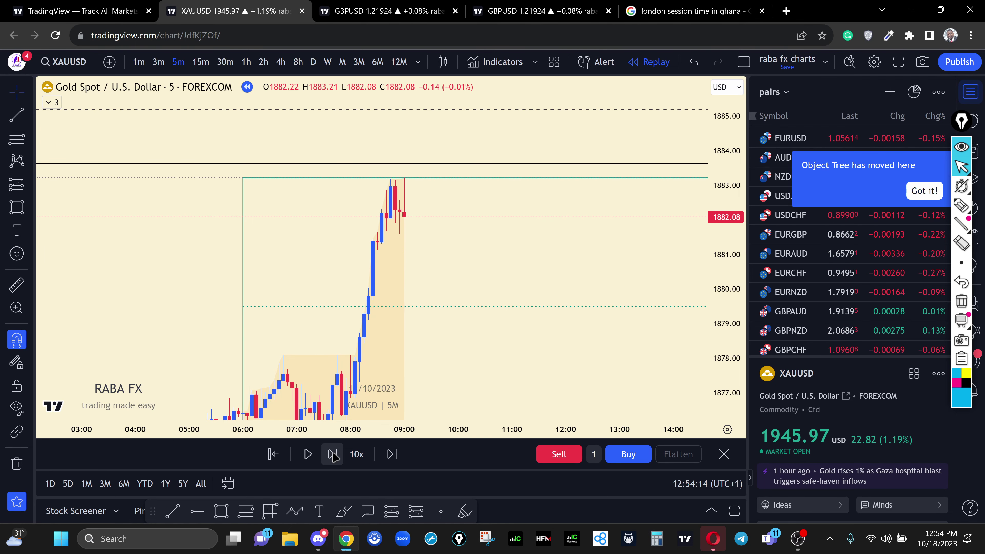
{"action": "left_click", "coordinate": [333, 454]}
{"action": "left_click", "coordinate": [333, 454]}
{"action": "left_click", "coordinate": [332, 454]}
{"action": "left_click", "coordinate": [333, 454]}
{"action": "left_click", "coordinate": [333, 454]}
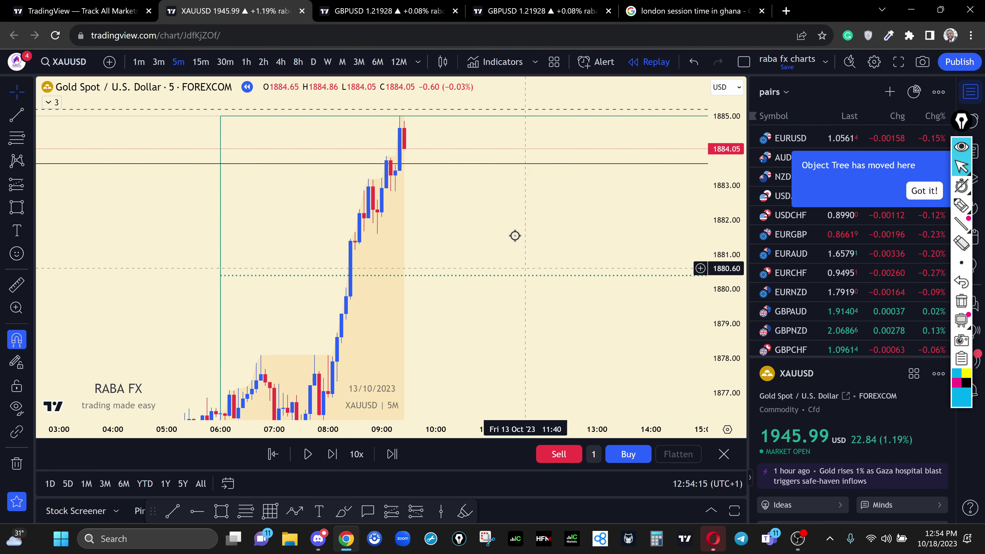
Step: Sketch a pullback candle reaching down to the 1883.62 level beside the latest candle, and clear the sketch
{"action": "left_click_drag", "start_coordinate": [513, 235], "coordinate": [548, 358]}
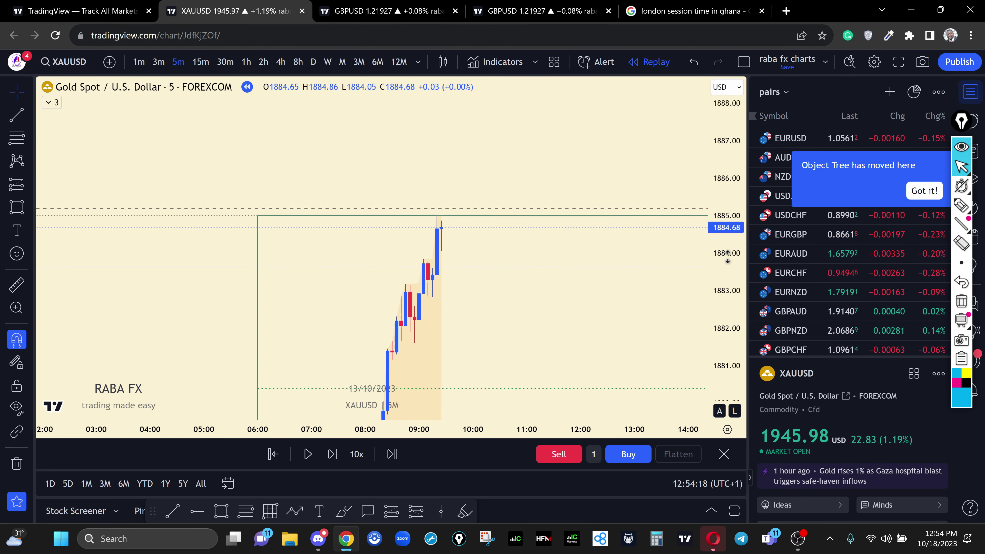
{"action": "scroll", "coordinate": [504, 306], "scroll_direction": "up", "scroll_amount": 5}
{"action": "left_click_drag", "start_coordinate": [302, 321], "coordinate": [572, 301]}
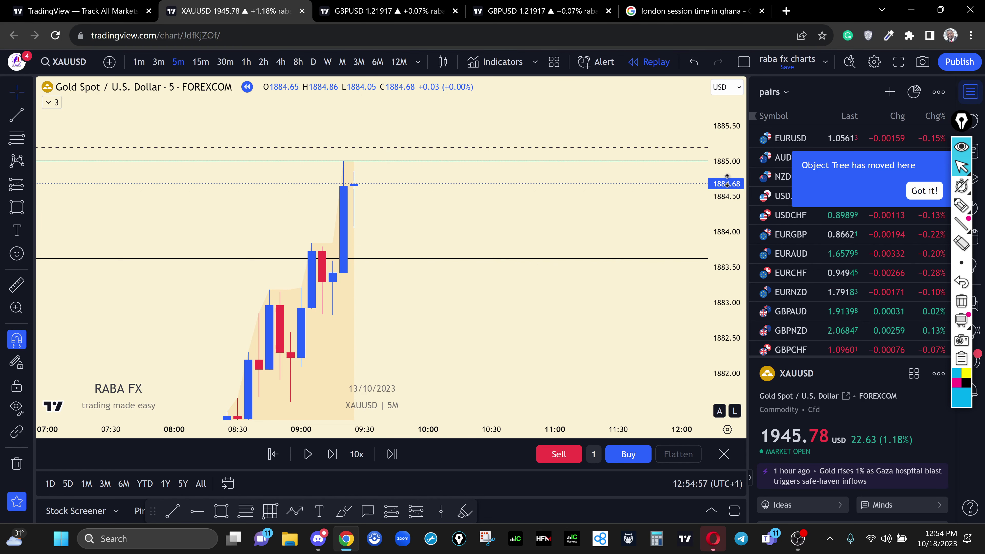
{"action": "left_click_drag", "start_coordinate": [724, 192], "coordinate": [724, 214]}
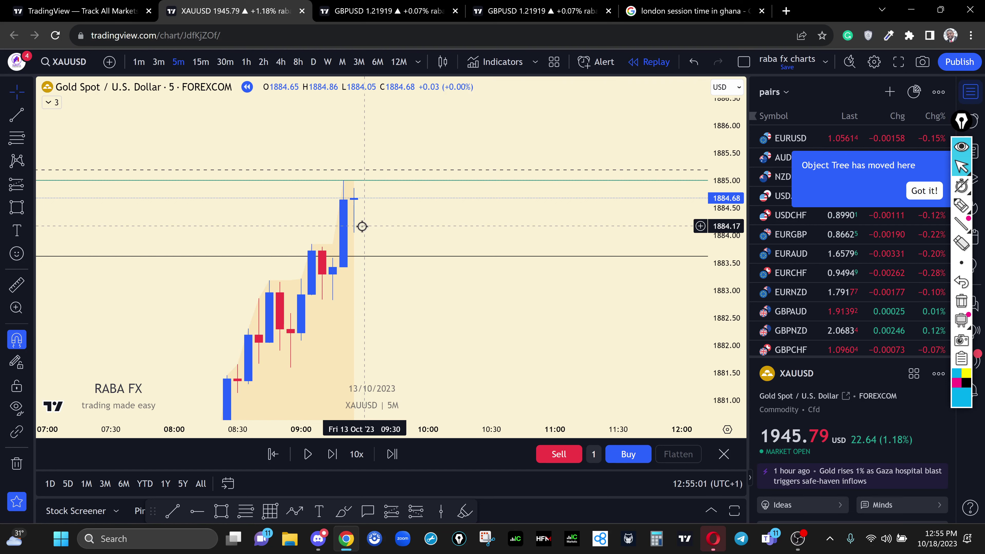
{"action": "mouse_move", "coordinate": [962, 206]}
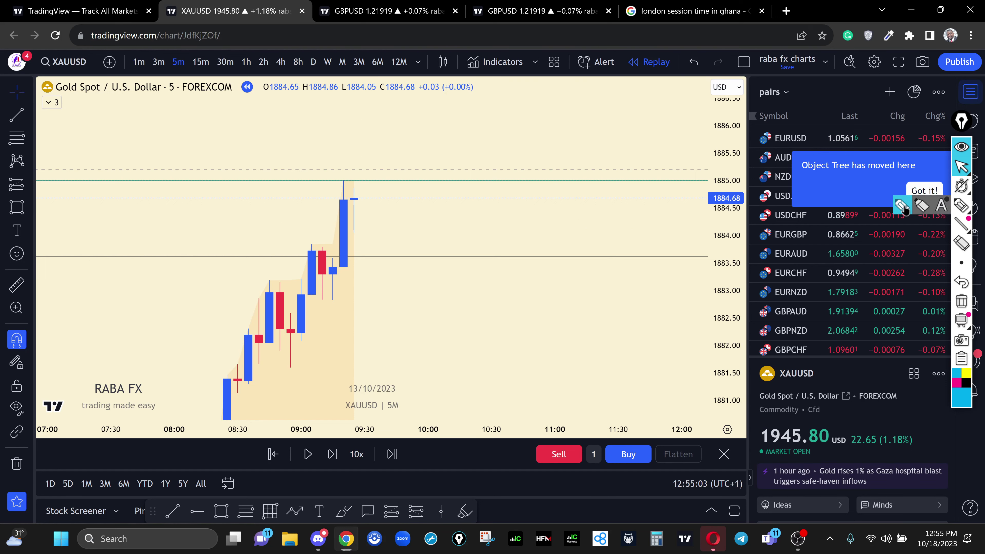
{"action": "left_click", "coordinate": [902, 206]}
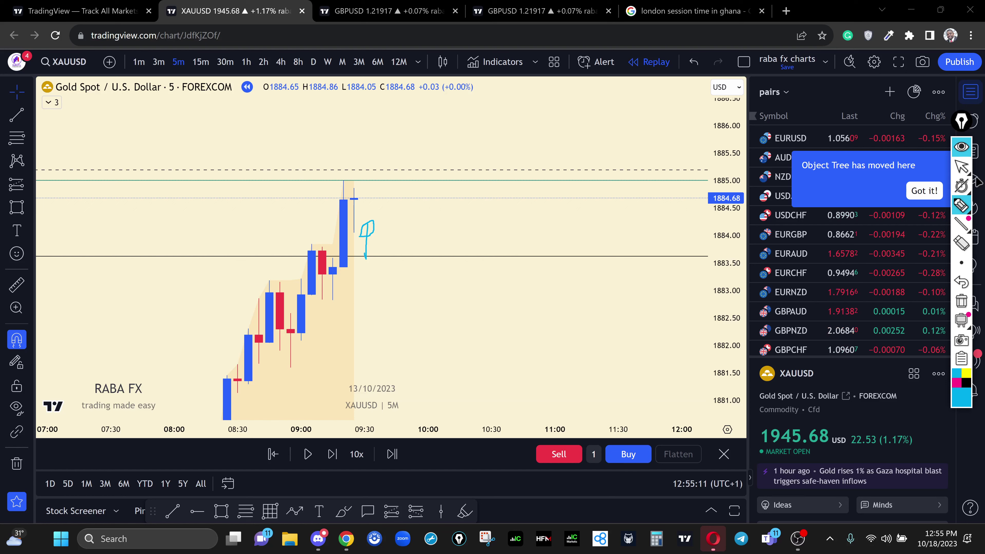
{"action": "left_click", "coordinate": [964, 304]}
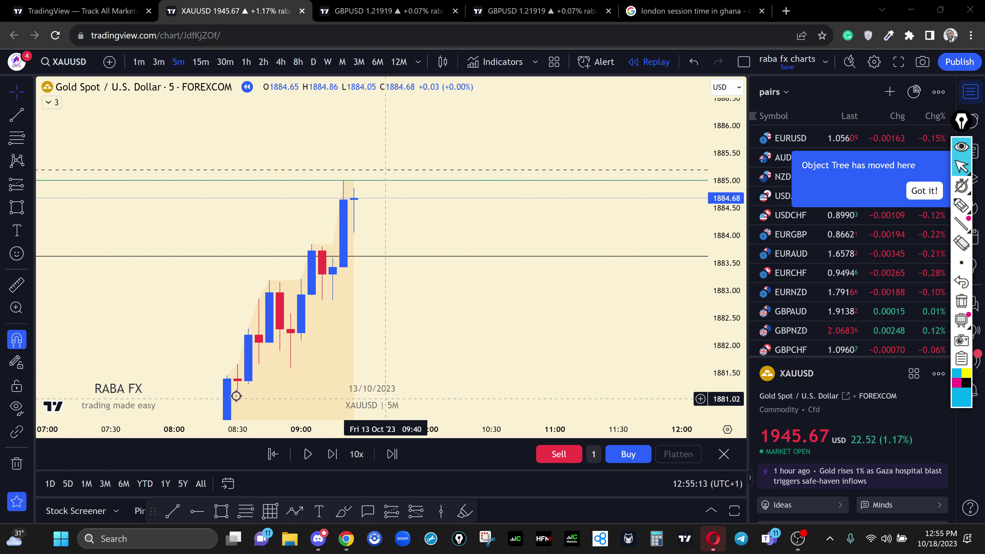
Step: Step the replay forward two bars to 09:35 and frame the retest of the 1883.62 level
{"action": "left_click", "coordinate": [333, 455]}
{"action": "left_click", "coordinate": [332, 455]}
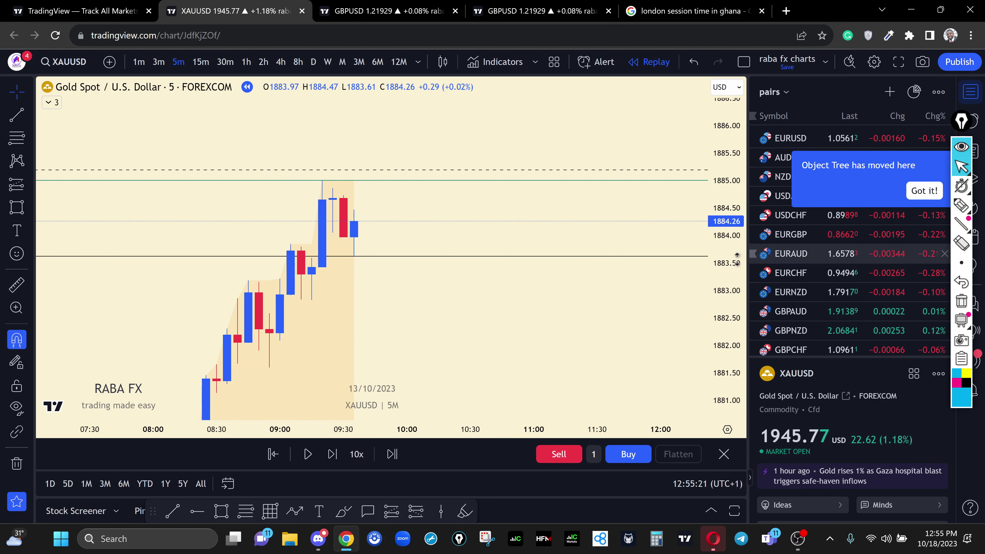
{"action": "left_click_drag", "start_coordinate": [722, 245], "coordinate": [722, 250]}
{"action": "scroll", "coordinate": [552, 249], "scroll_direction": "down", "scroll_amount": 3}
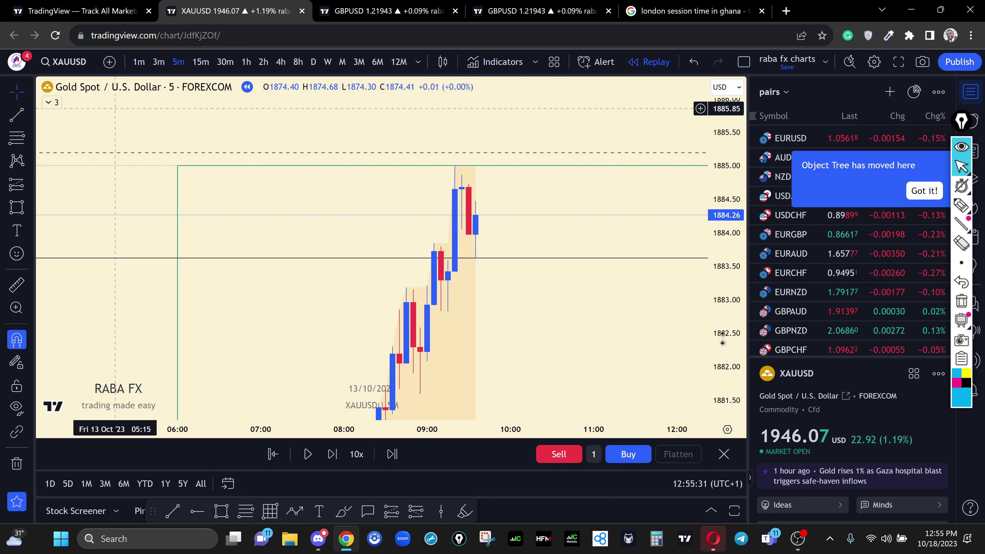
{"action": "mouse_move", "coordinate": [728, 268]}
{"action": "left_mouse_down"}
{"action": "mouse_move", "coordinate": [718, 262]}
{"action": "mouse_move", "coordinate": [724, 274]}
{"action": "left_mouse_up"}
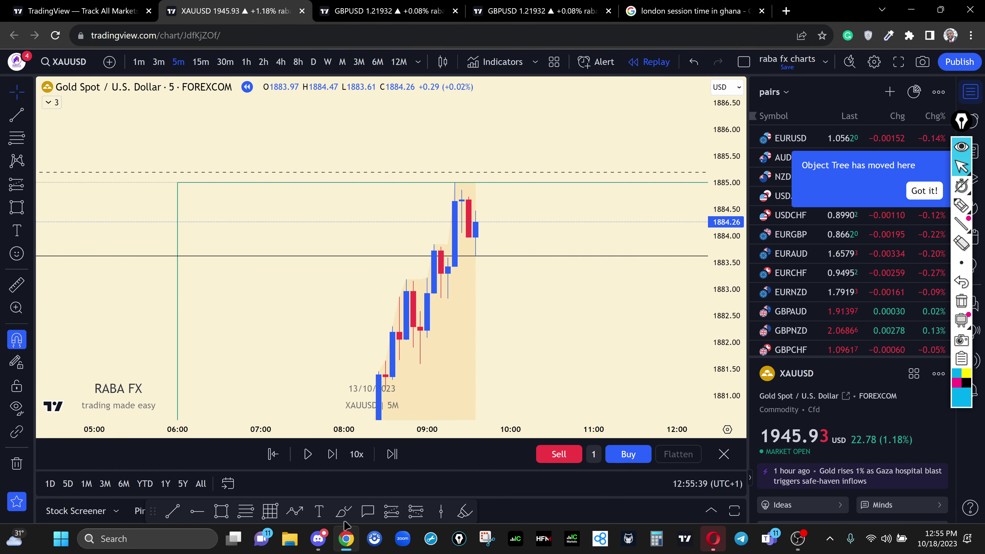
Step: Place a long position at 09:40 with entry 1884.26, stop 1883.29 and target 1886.23
{"action": "left_click", "coordinate": [483, 222]}
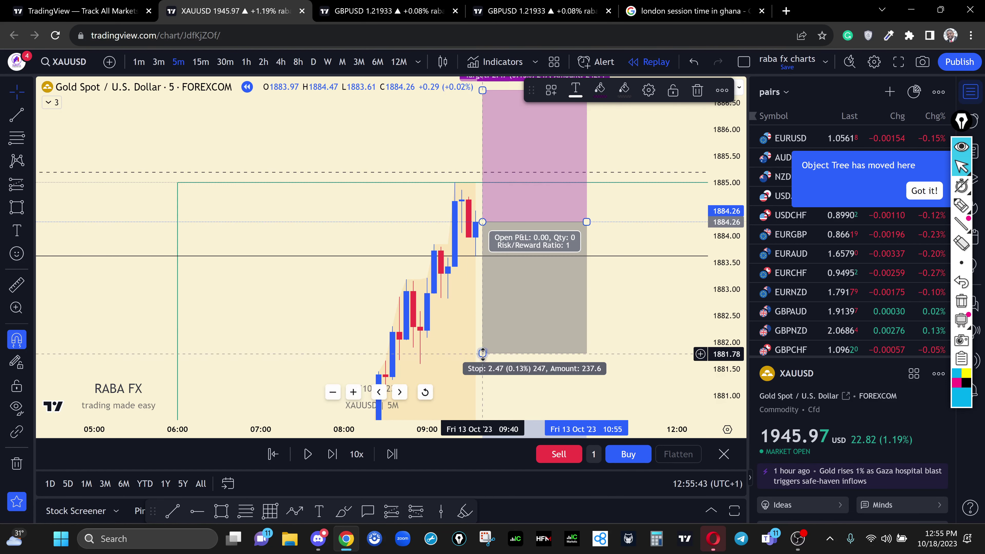
{"action": "mouse_move", "coordinate": [483, 353]}
{"action": "left_mouse_down"}
{"action": "mouse_move", "coordinate": [466, 281]}
{"action": "mouse_move", "coordinate": [478, 303]}
{"action": "mouse_move", "coordinate": [481, 296]}
{"action": "left_mouse_up"}
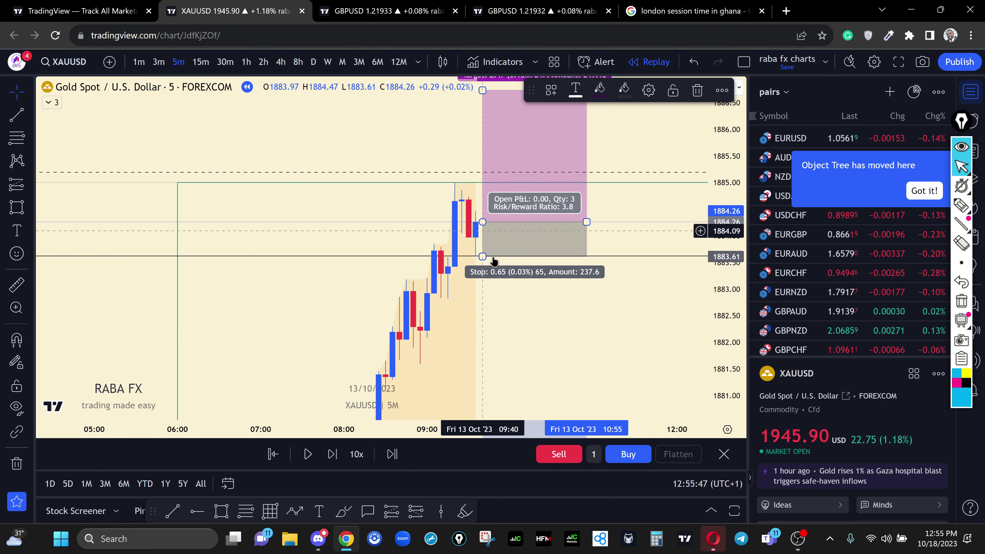
{"action": "left_click_drag", "start_coordinate": [481, 272], "coordinate": [480, 273]}
{"action": "left_click_drag", "start_coordinate": [618, 138], "coordinate": [519, 285]}
{"action": "left_click", "coordinate": [519, 285]}
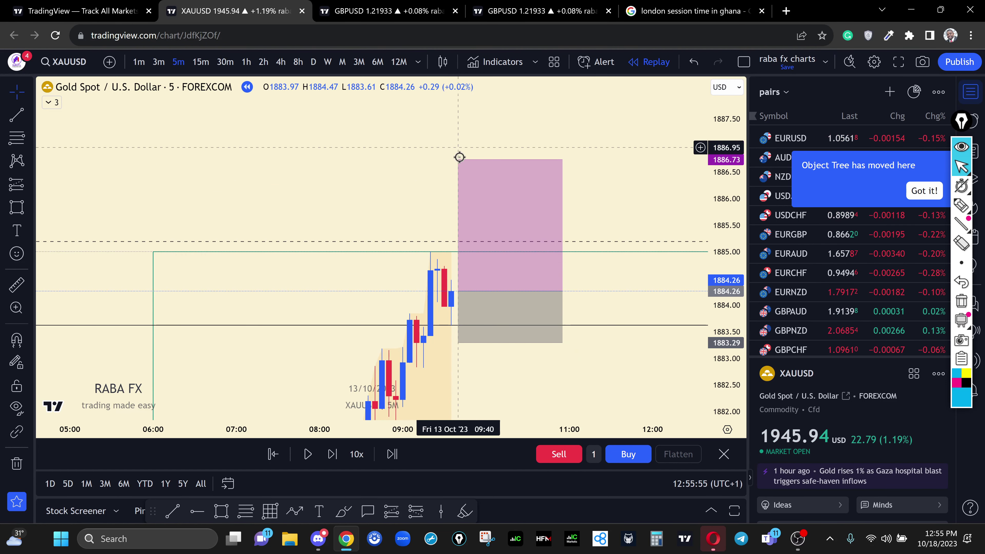
{"action": "left_click_drag", "start_coordinate": [459, 163], "coordinate": [467, 186]}
{"action": "left_click", "coordinate": [387, 202]}
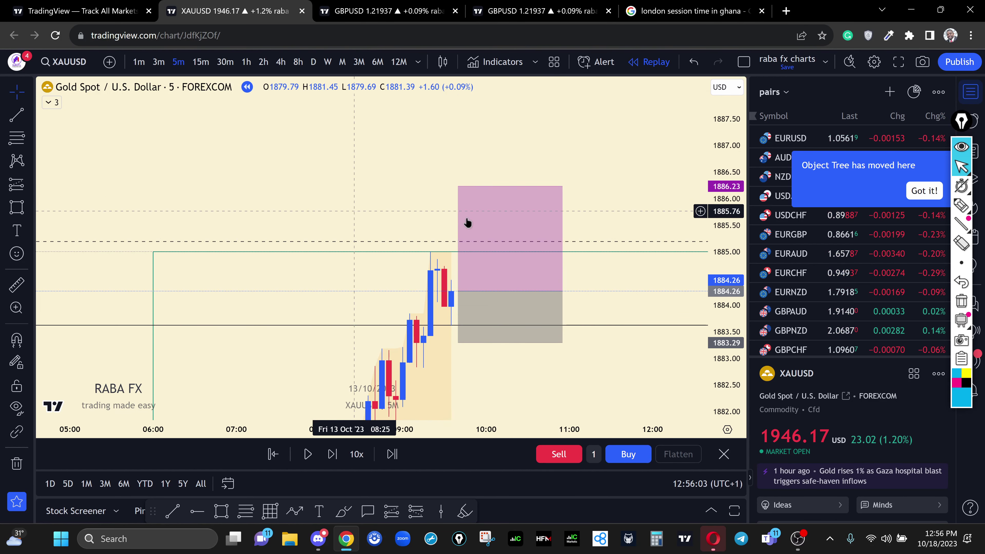
Step: Step the replay forward three bars to 09:50 and delete the long position
{"action": "left_click_drag", "start_coordinate": [627, 216], "coordinate": [590, 146]}
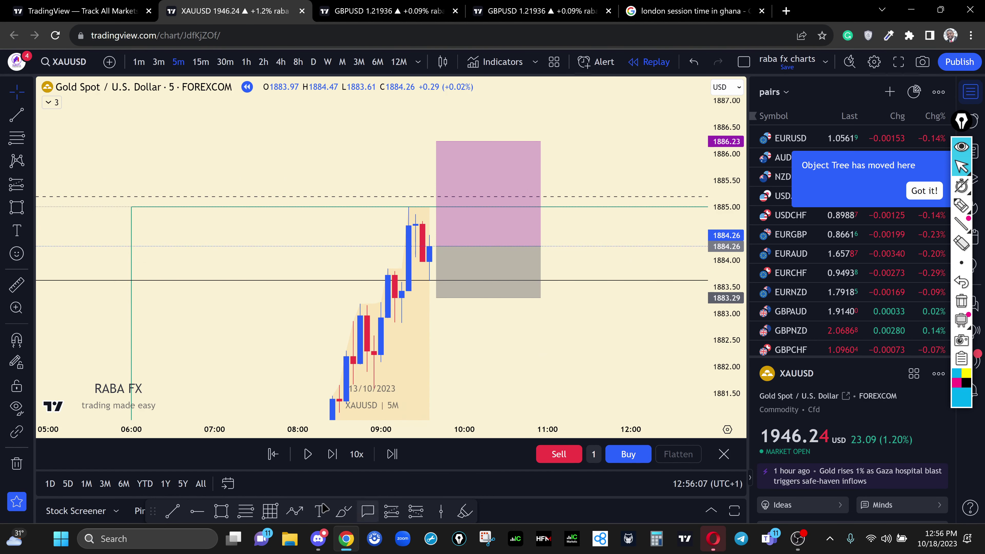
{"action": "left_click", "coordinate": [332, 454]}
{"action": "left_click", "coordinate": [332, 454]}
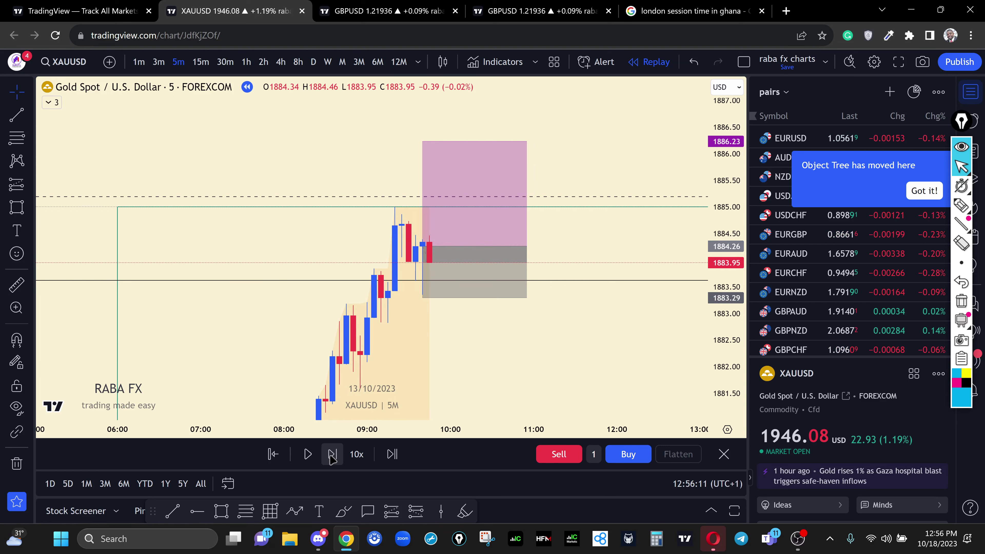
{"action": "left_click", "coordinate": [331, 454]}
{"action": "left_click", "coordinate": [418, 312]}
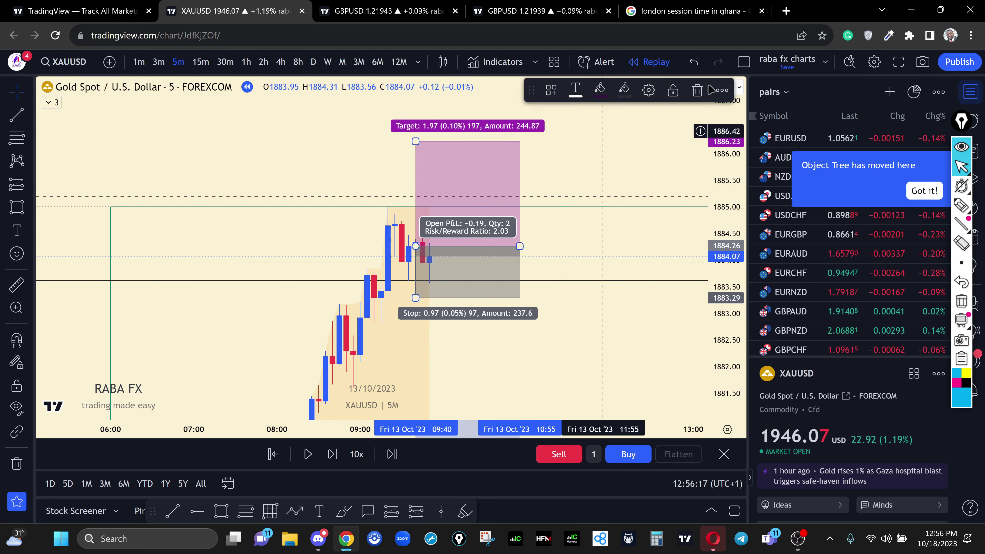
{"action": "left_click", "coordinate": [701, 97]}
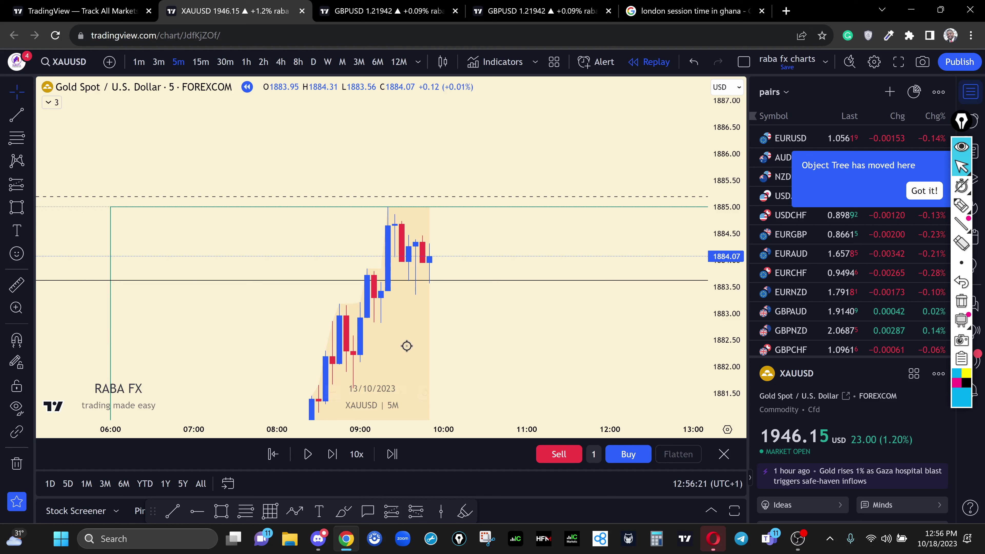
Step: Advance the replay bar by bar to 10:20, keeping price around the 1883.62 level in view
{"action": "left_click", "coordinate": [333, 455]}
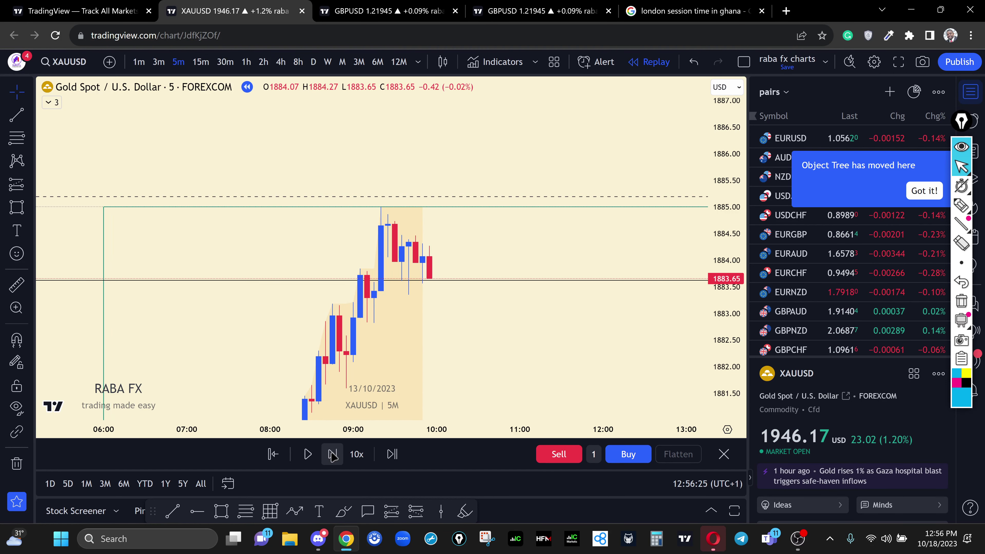
{"action": "left_click", "coordinate": [333, 455]}
{"action": "left_click", "coordinate": [332, 455]}
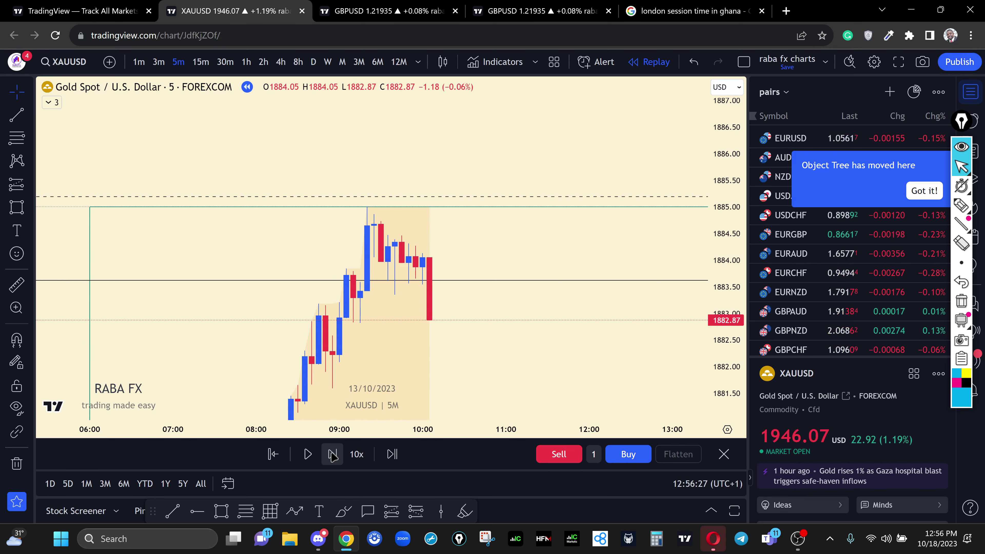
{"action": "left_click", "coordinate": [332, 455]}
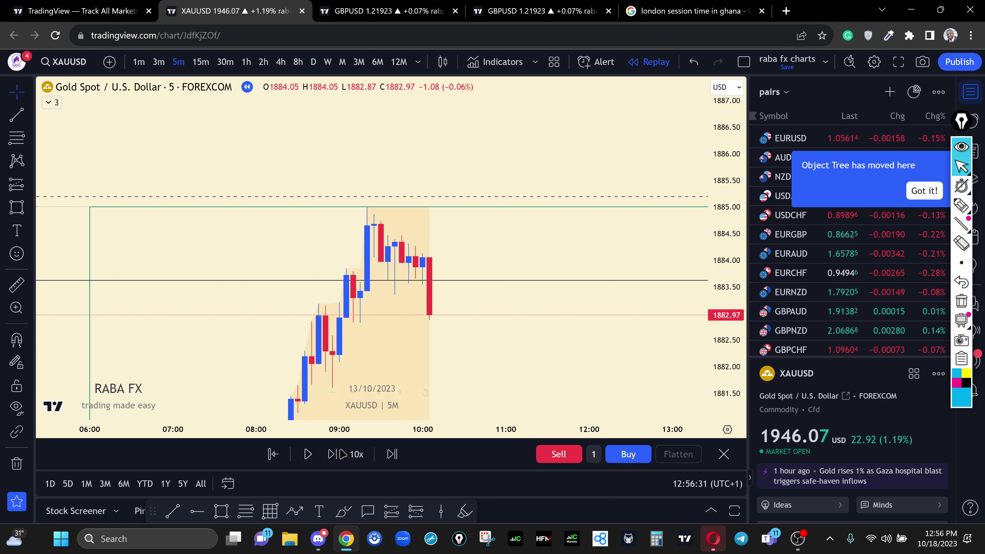
{"action": "left_click", "coordinate": [336, 458]}
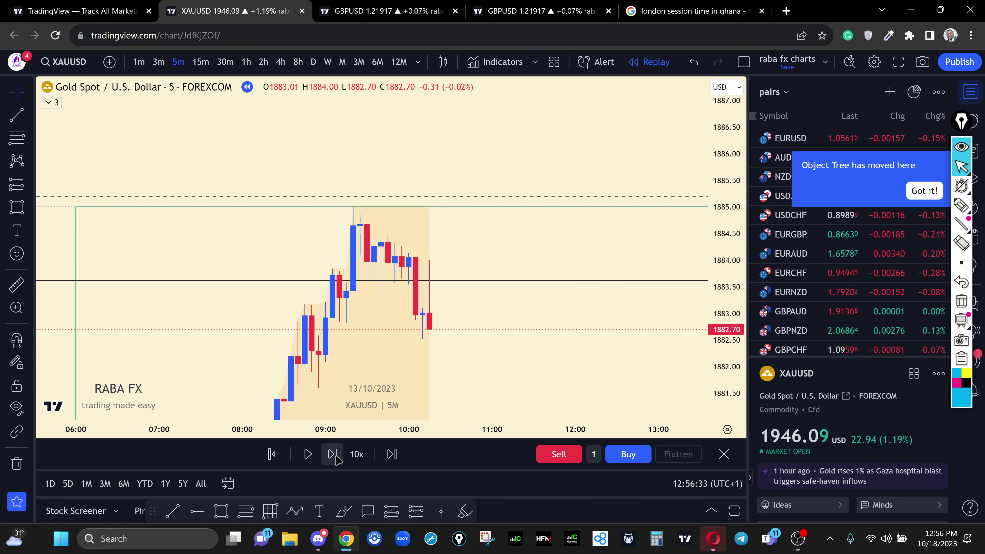
{"action": "left_click", "coordinate": [335, 458]}
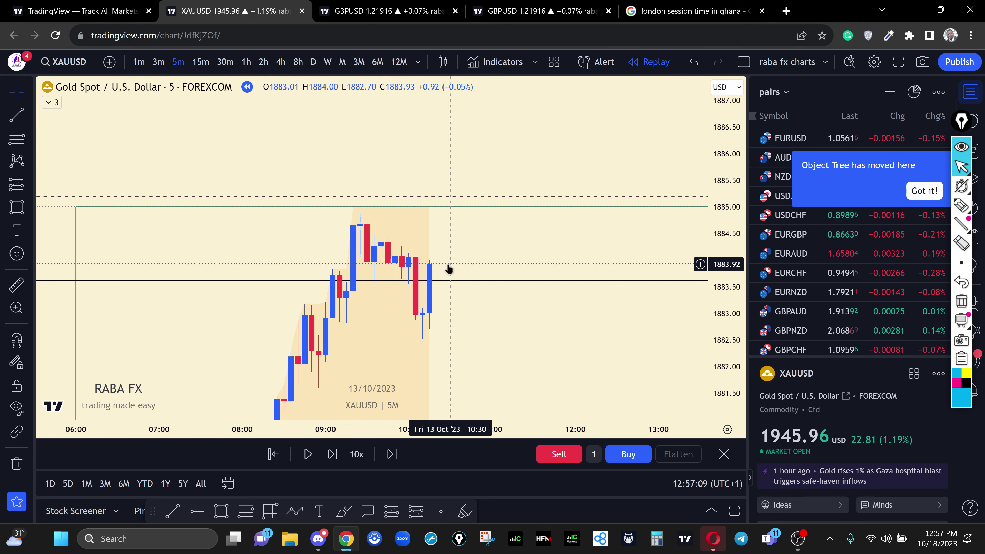
{"action": "left_click_drag", "start_coordinate": [522, 266], "coordinate": [577, 210]}
{"action": "left_click_drag", "start_coordinate": [729, 147], "coordinate": [728, 151]}
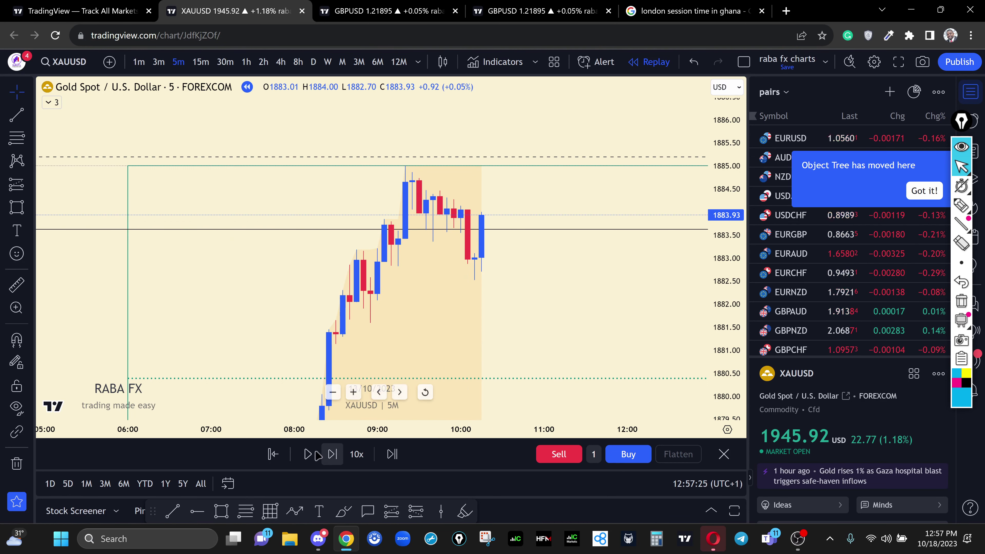
{"action": "left_click", "coordinate": [333, 455]}
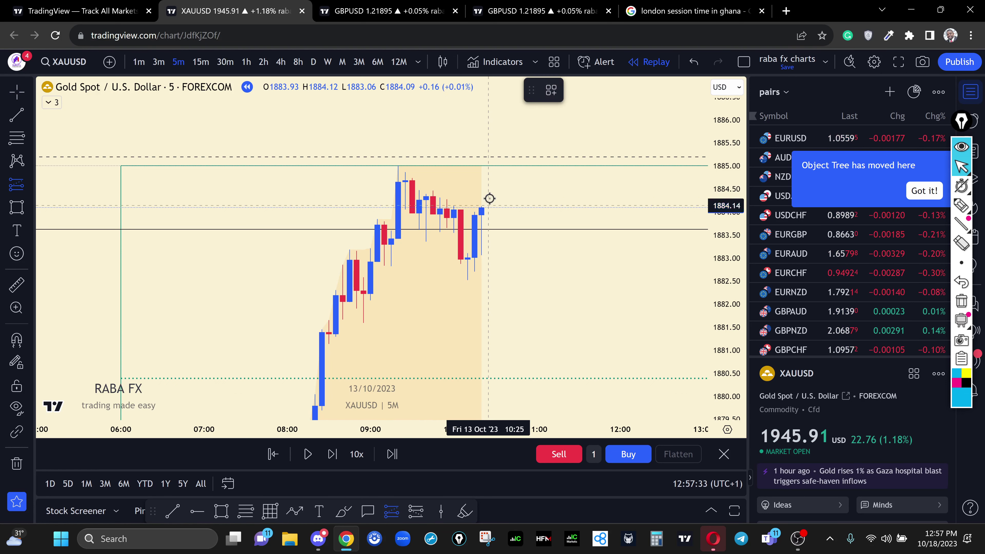
Step: Place a long position at 10:25 with entry 1884.06 and its stop at 1882.37, below the recent swing low
{"action": "left_click", "coordinate": [486, 210]}
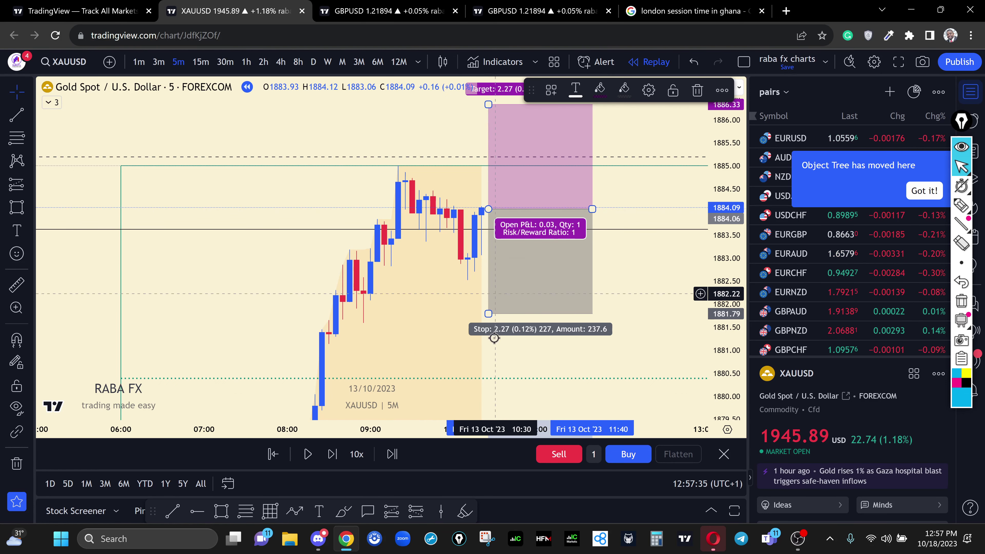
{"action": "left_click_drag", "start_coordinate": [488, 313], "coordinate": [484, 288]}
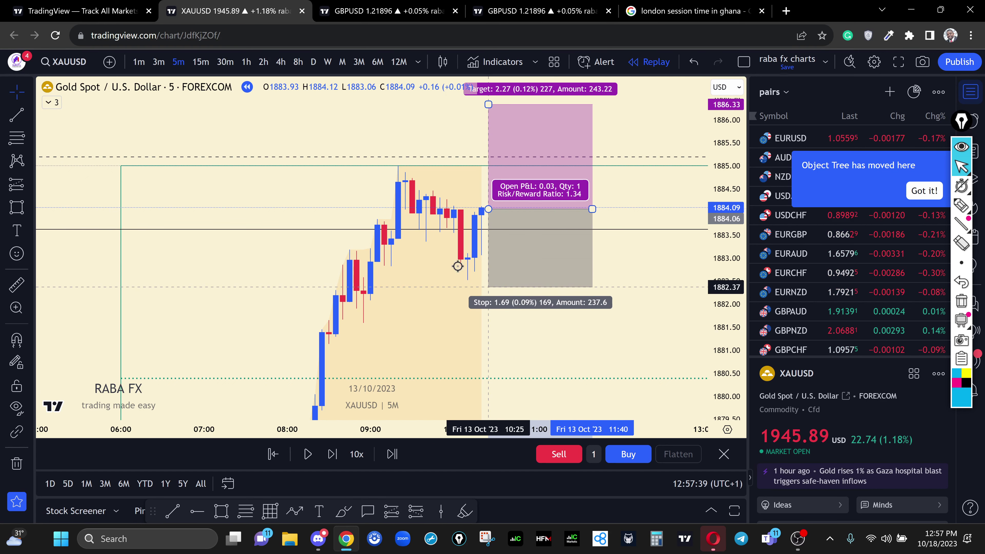
{"action": "left_click", "coordinate": [452, 274]}
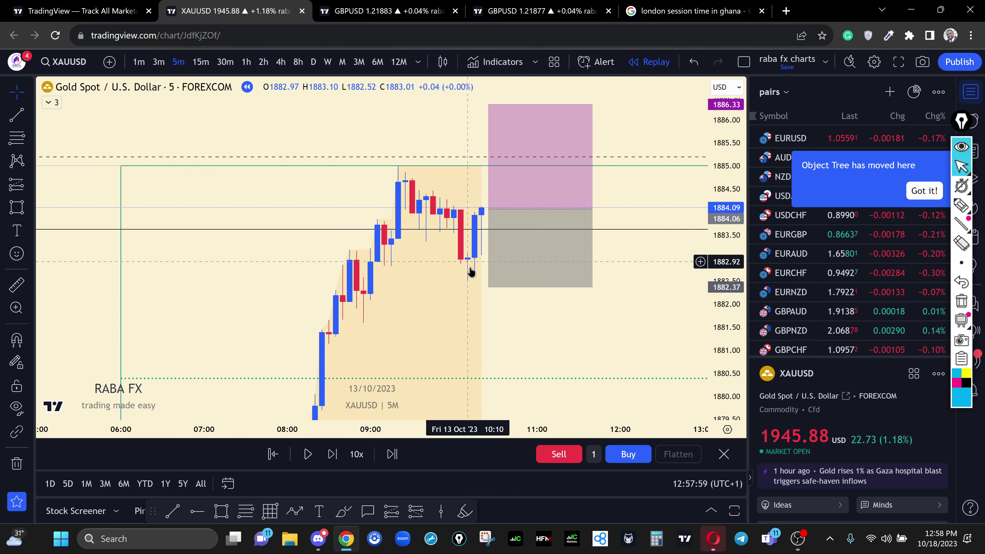
{"action": "left_click", "coordinate": [487, 218]}
{"action": "left_click", "coordinate": [478, 216]}
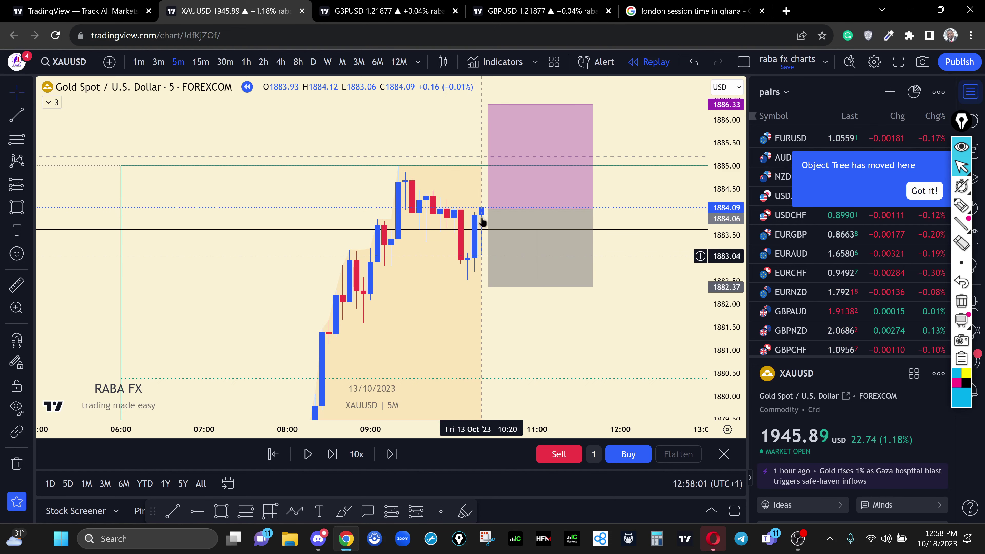
Step: Raise the target of the 10:25 long position to 1889.13 for a risk/reward ratio of 3
{"action": "left_click_drag", "start_coordinate": [382, 182], "coordinate": [386, 186]}
{"action": "left_click", "coordinate": [497, 219]}
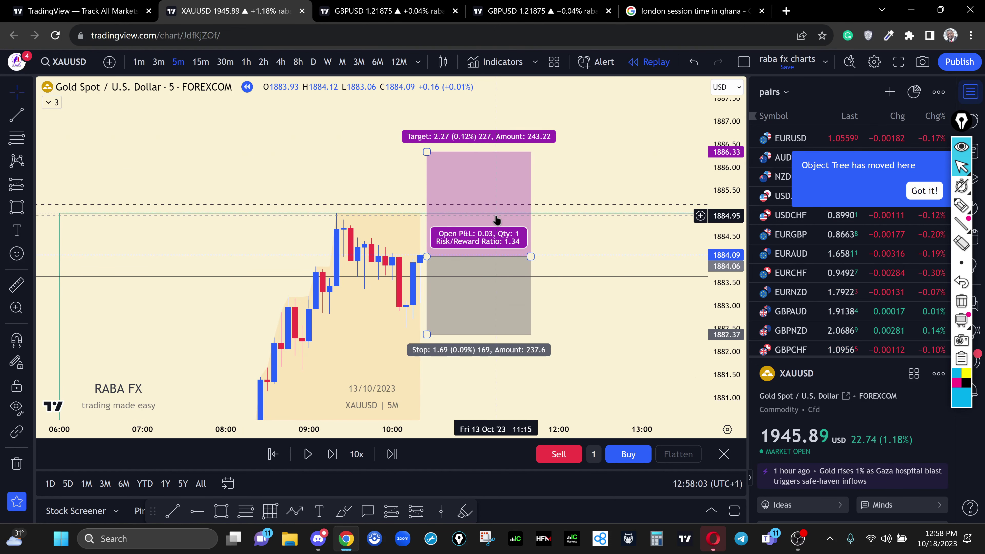
{"action": "left_click_drag", "start_coordinate": [427, 152], "coordinate": [420, 103]}
{"action": "left_click_drag", "start_coordinate": [728, 146], "coordinate": [728, 194]}
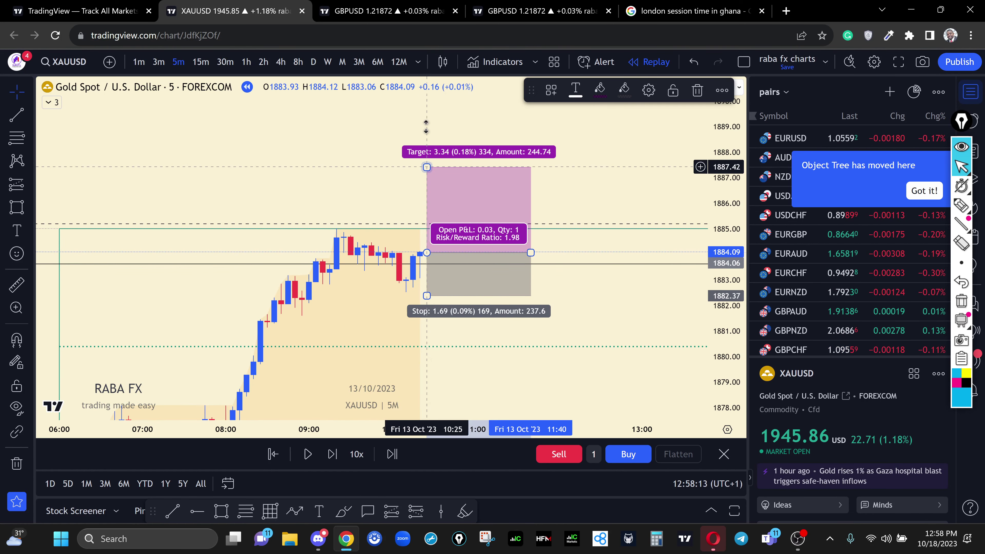
{"action": "mouse_move", "coordinate": [426, 127]}
{"action": "left_mouse_down"}
{"action": "mouse_move", "coordinate": [425, 108]}
{"action": "mouse_move", "coordinate": [423, 124]}
{"action": "left_mouse_up"}
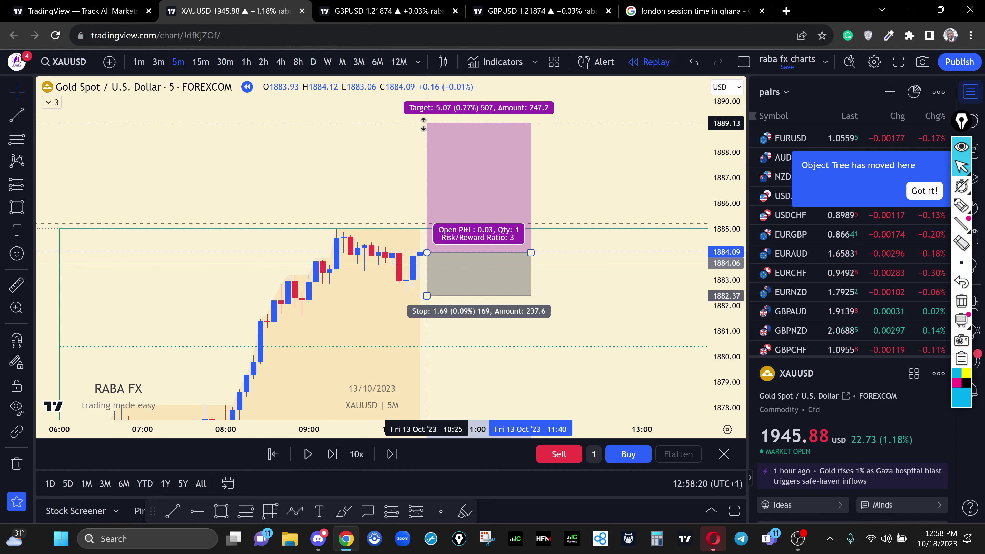
{"action": "left_click", "coordinate": [374, 176]}
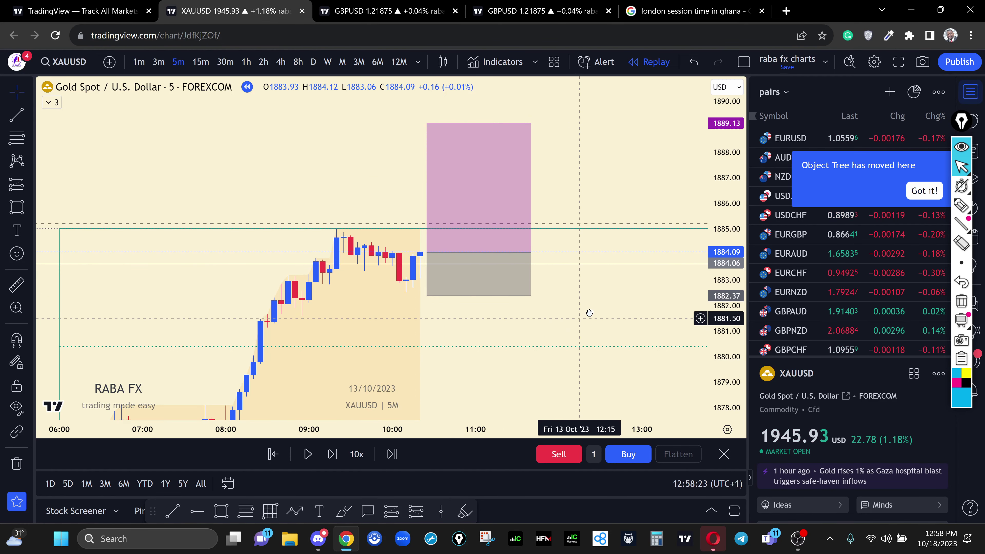
{"action": "left_click_drag", "start_coordinate": [589, 313], "coordinate": [596, 309]}
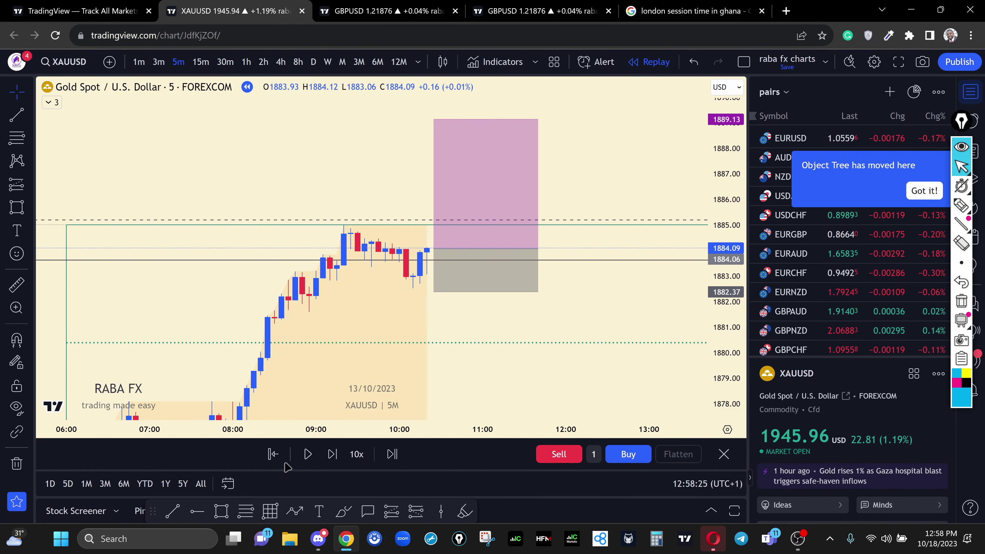
Step: Advance the 5-minute replay bar by bar to 11:00, following price up to the 1889.13 target
{"action": "left_click", "coordinate": [332, 455]}
{"action": "left_click", "coordinate": [332, 454]}
{"action": "left_click", "coordinate": [332, 454]}
{"action": "left_click", "coordinate": [332, 454]}
{"action": "left_click", "coordinate": [332, 455]}
{"action": "left_click", "coordinate": [332, 455]}
{"action": "left_click", "coordinate": [332, 454]}
{"action": "left_click", "coordinate": [332, 454]}
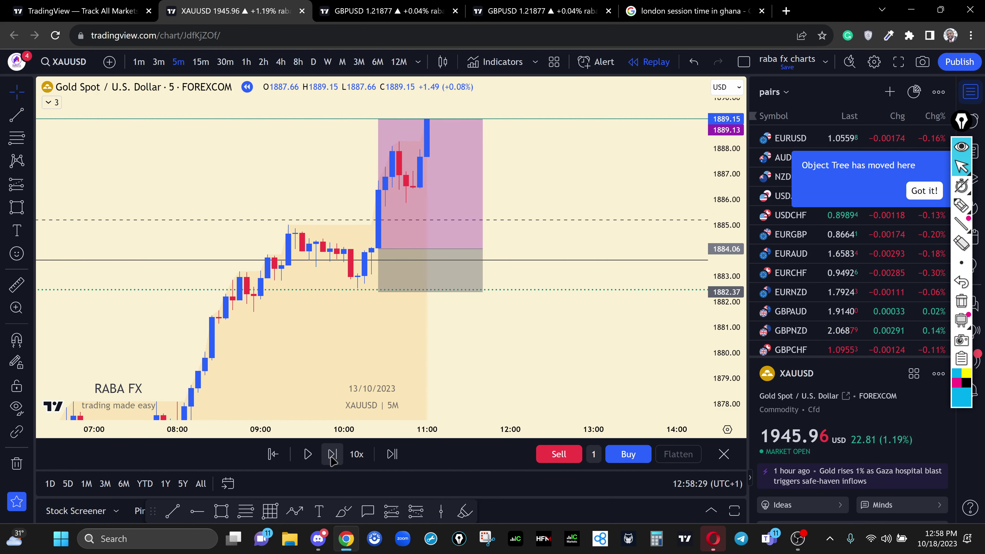
Step: Continue the 5-minute replay bar by bar from 11:00 to 12:00
{"action": "left_click", "coordinate": [332, 454]}
{"action": "left_click", "coordinate": [332, 454]}
{"action": "left_click", "coordinate": [332, 455]}
{"action": "left_click", "coordinate": [435, 134]}
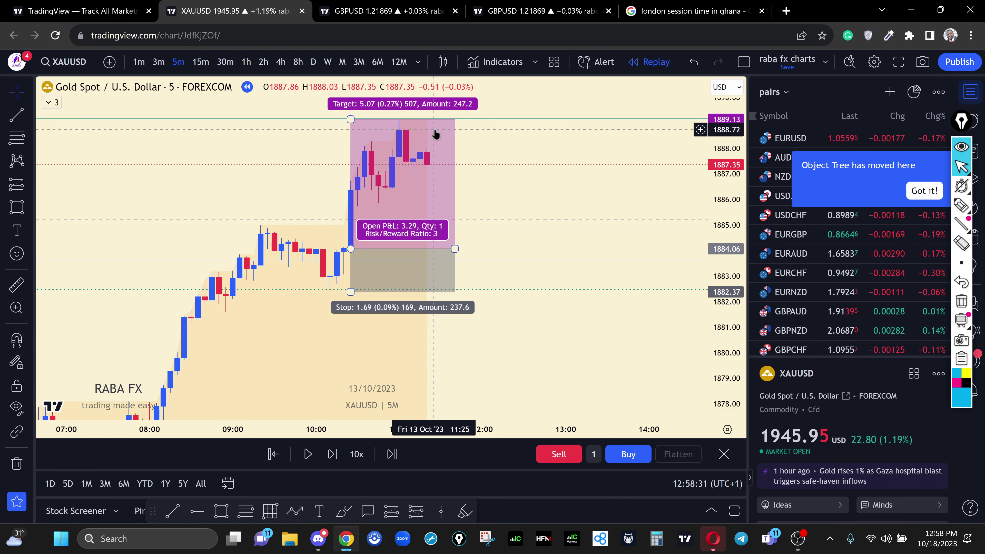
{"action": "left_click", "coordinate": [332, 454]}
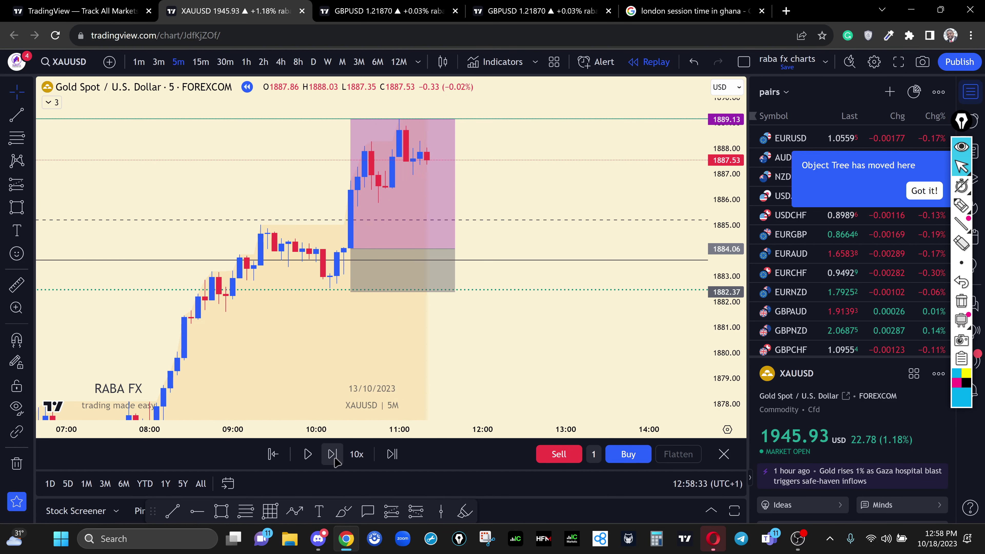
{"action": "left_click", "coordinate": [332, 455]}
{"action": "left_click", "coordinate": [332, 454]}
{"action": "left_click", "coordinate": [332, 454]}
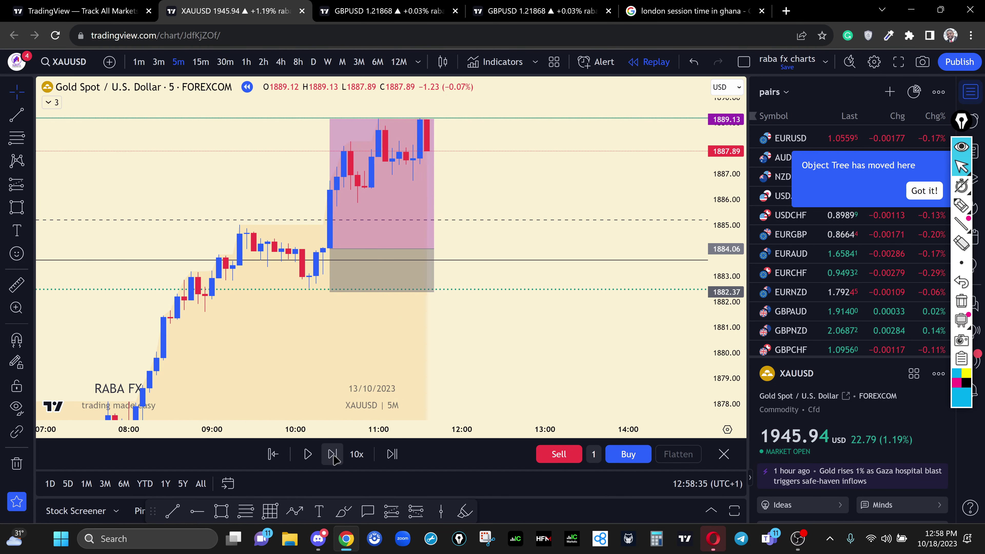
{"action": "left_click", "coordinate": [332, 454]}
{"action": "left_click", "coordinate": [332, 454]}
{"action": "left_click", "coordinate": [332, 454]}
{"action": "left_click", "coordinate": [333, 454]}
{"action": "left_click", "coordinate": [332, 454]}
{"action": "key", "text": "Left"}
{"action": "key", "text": "Left"}
{"action": "key", "text": "Left"}
{"action": "key", "text": "Left"}
{"action": "key", "text": "Left"}
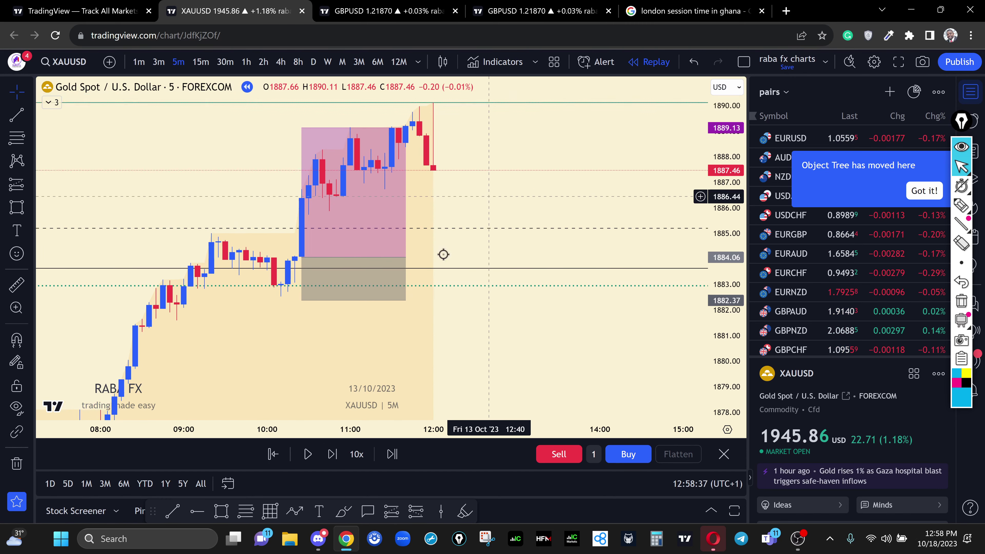
Step: Delete the long position and switch the chart to the 1-hour timeframe
{"action": "left_click", "coordinate": [347, 282]}
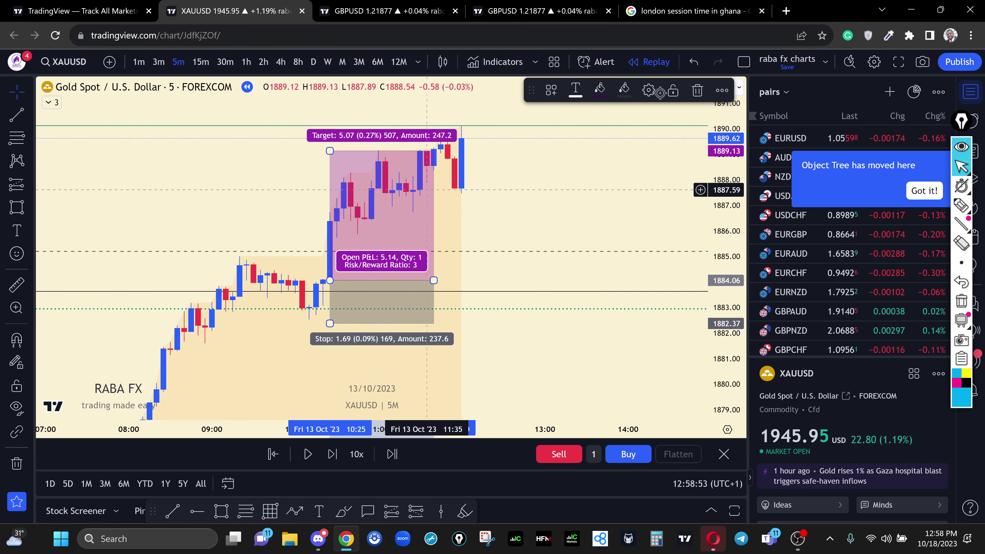
{"action": "left_click", "coordinate": [697, 90]}
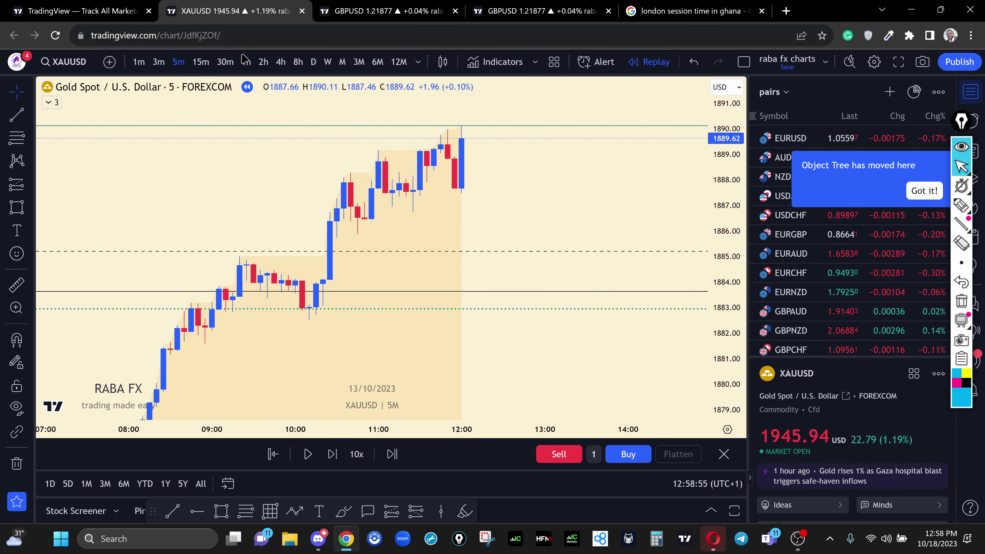
{"action": "left_click", "coordinate": [250, 66]}
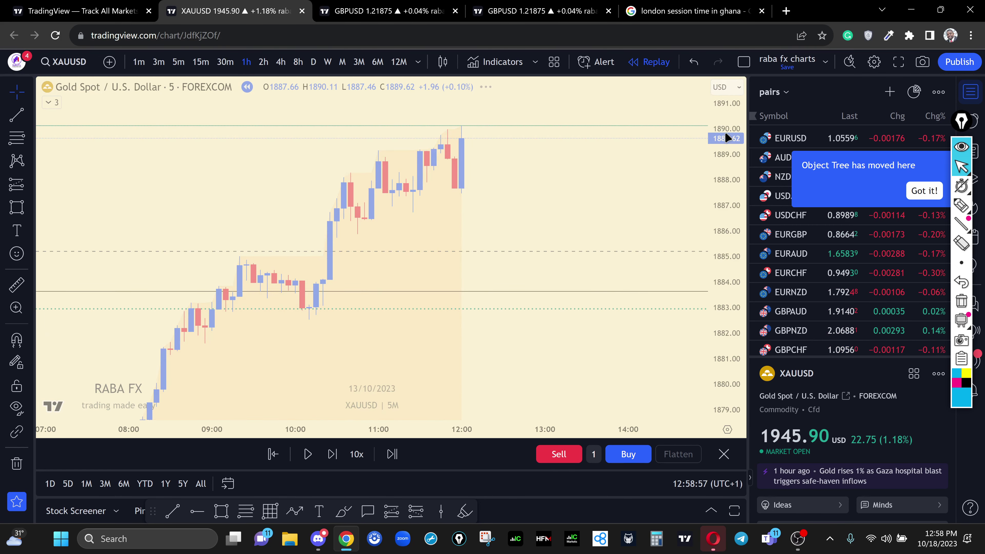
{"action": "left_click_drag", "start_coordinate": [730, 136], "coordinate": [730, 225]}
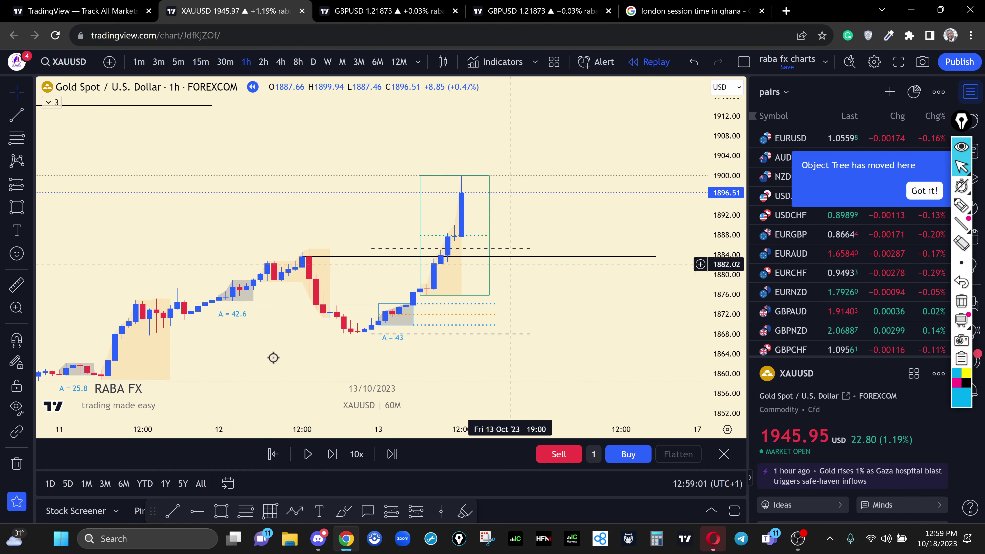
{"action": "left_click_drag", "start_coordinate": [730, 155], "coordinate": [730, 174]}
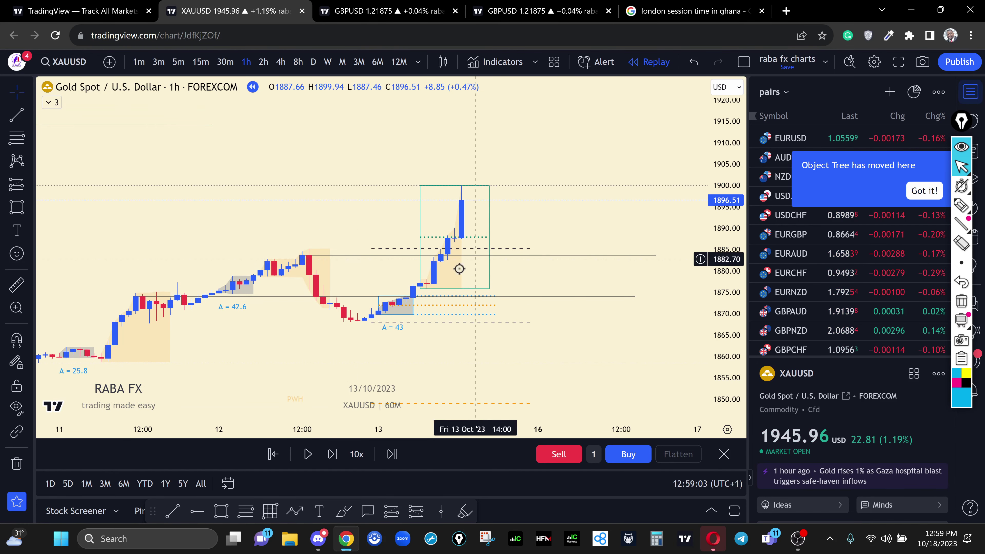
Step: Advance the hourly replay bar by bar through the rally to the evening of 13 October
{"action": "left_click", "coordinate": [333, 455]}
{"action": "left_click", "coordinate": [333, 455]}
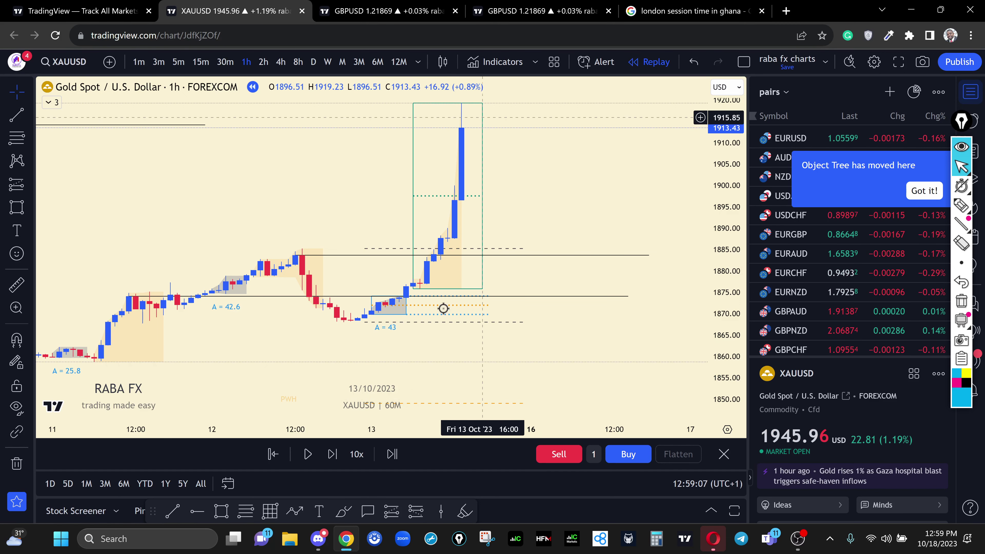
{"action": "left_click", "coordinate": [333, 455]}
{"action": "left_click", "coordinate": [333, 455]}
{"action": "left_click", "coordinate": [333, 455]}
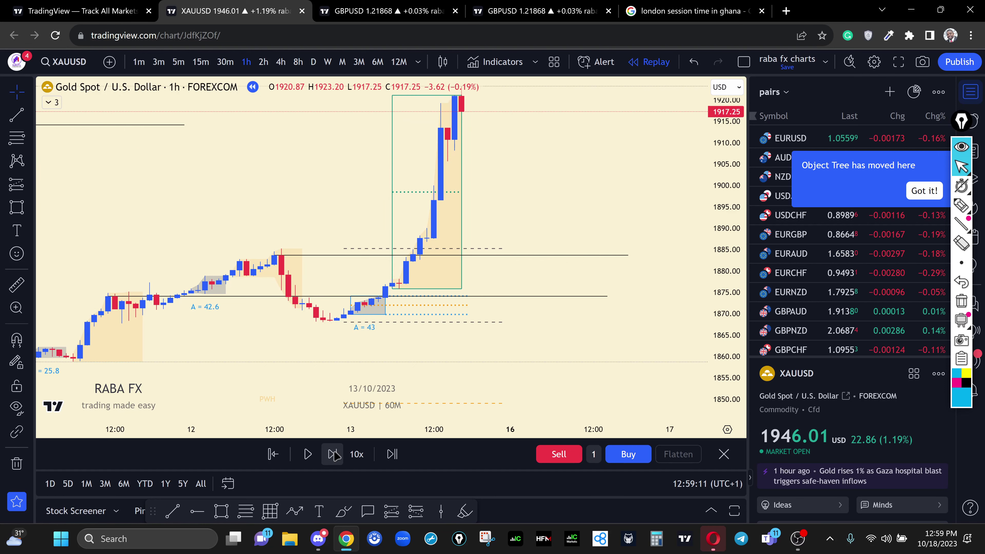
{"action": "left_click", "coordinate": [333, 455]}
{"action": "left_click", "coordinate": [333, 455]}
{"action": "key", "text": "shift+Right"}
{"action": "key", "text": "shift+Right"}
{"action": "key", "text": "shift+Right"}
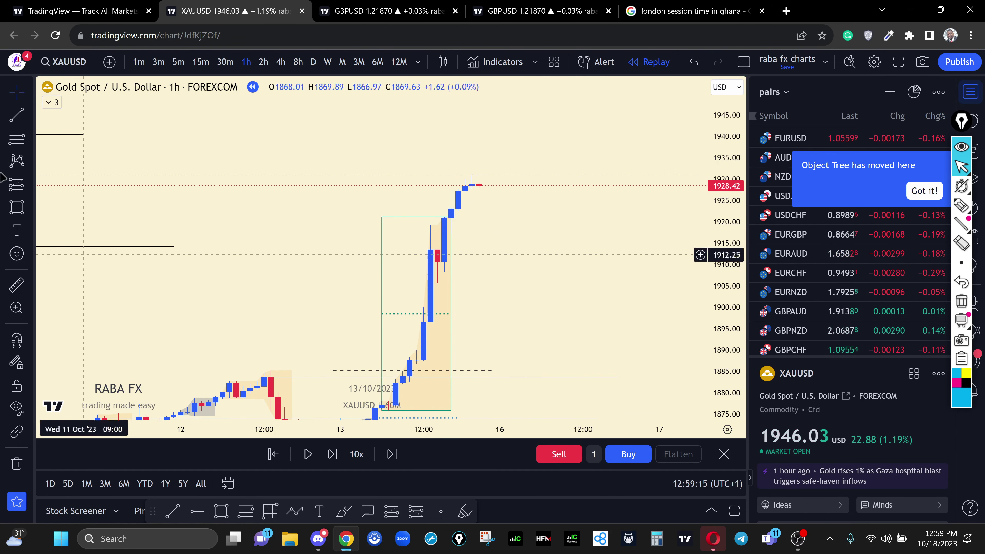
Step: Draw a horizontal trend line at 1913.43 from the 13 October 13:00 candle's close to 17 October, snapped with the magnet
{"action": "key", "text": "alt+t"}
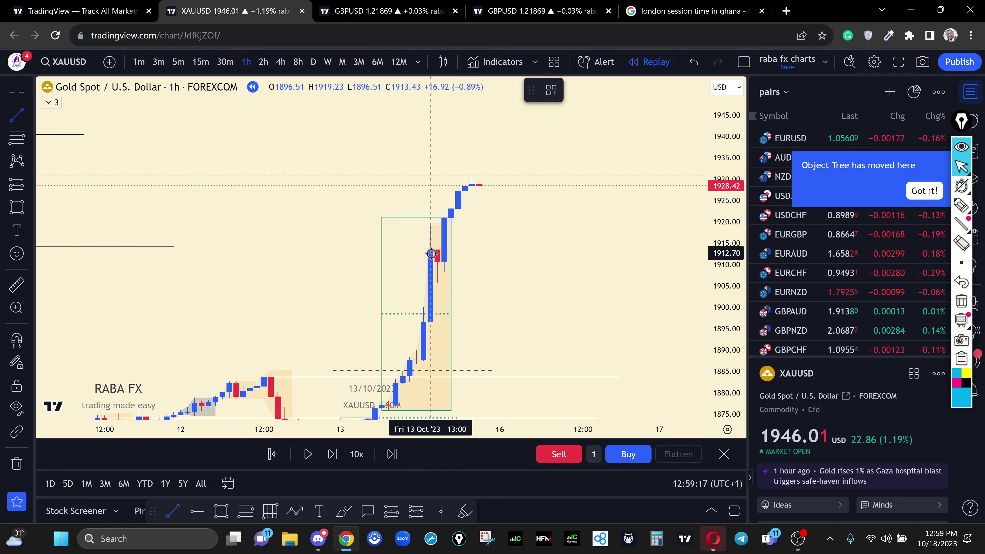
{"action": "left_click", "coordinate": [431, 249]}
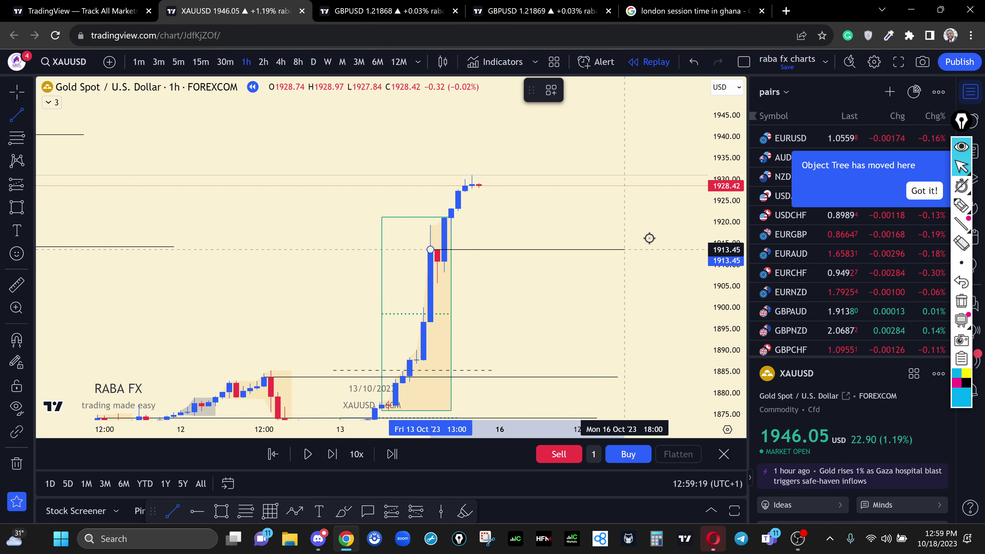
{"action": "left_click", "coordinate": [659, 249]}
{"action": "left_click", "coordinate": [327, 306]}
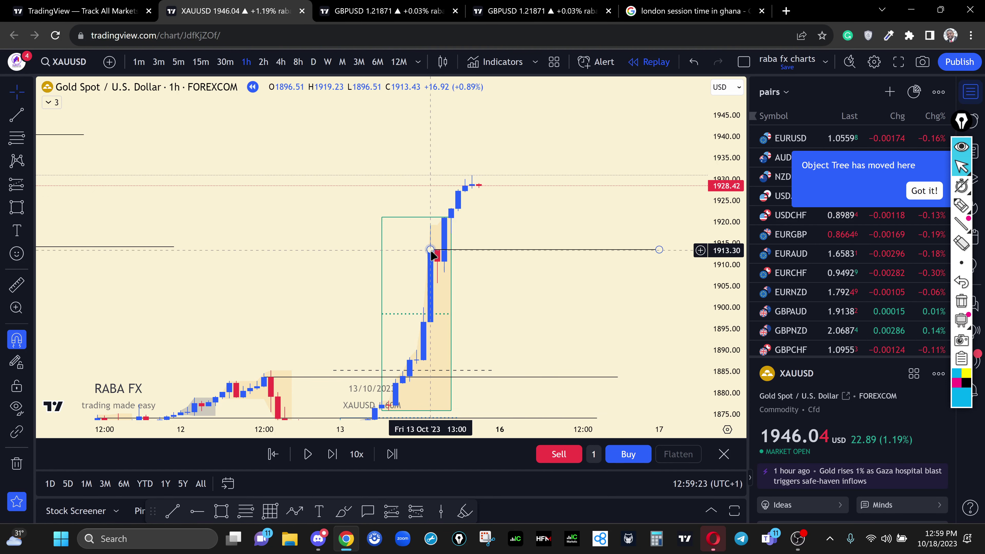
{"action": "left_click_drag", "start_coordinate": [431, 250], "coordinate": [438, 249]}
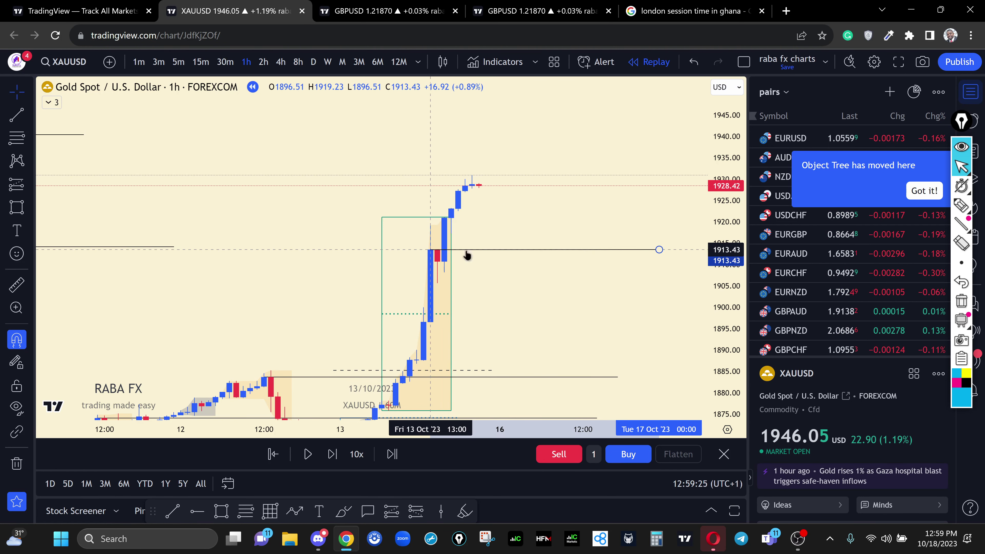
{"action": "left_click_drag", "start_coordinate": [661, 249], "coordinate": [675, 252]}
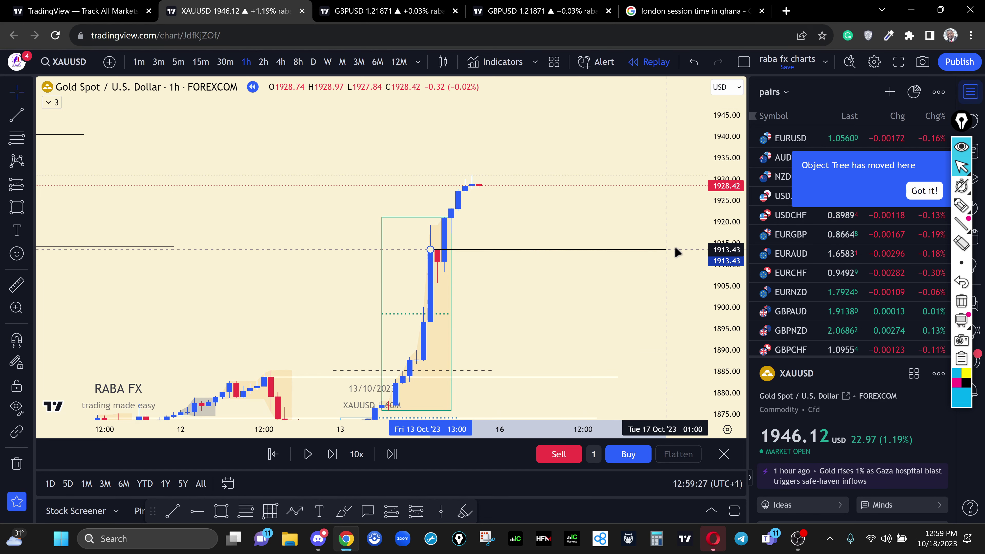
Step: Draw a horizontal trend line at 1877.04 from the 13 October 07:00 candle to 17 October, and delete the old 1883.62 level
{"action": "left_click_drag", "start_coordinate": [583, 304], "coordinate": [549, 197]}
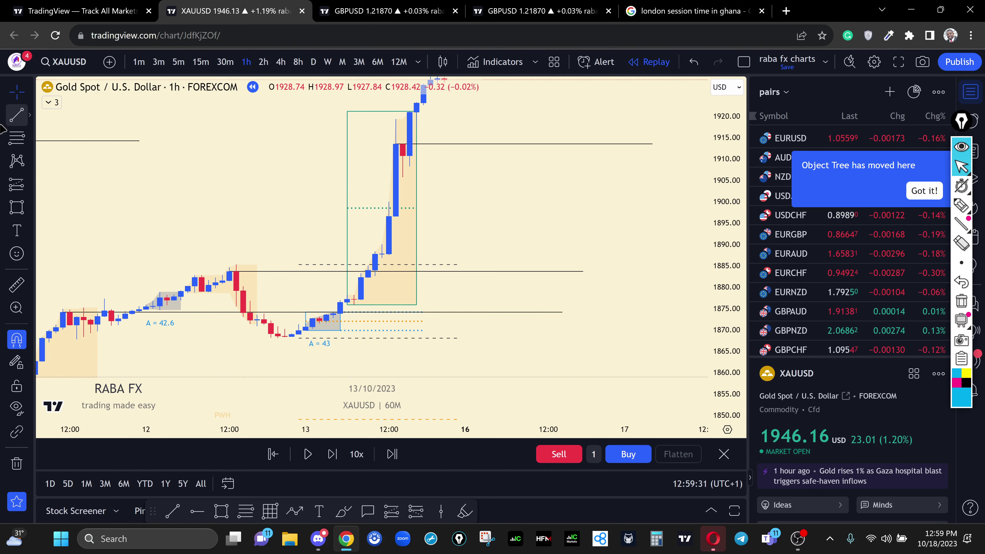
{"action": "left_click", "coordinate": [16, 119]}
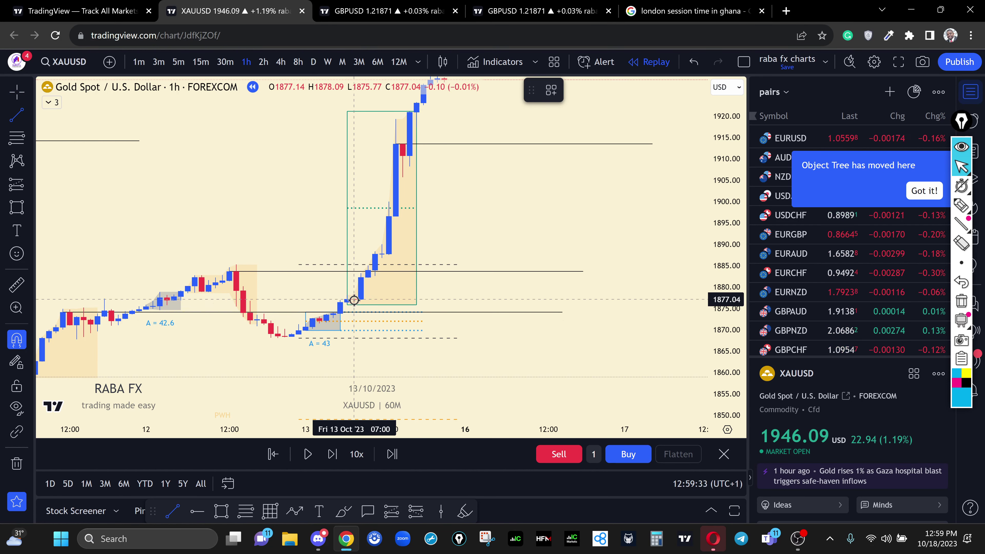
{"action": "left_click_drag", "start_coordinate": [354, 299], "coordinate": [660, 299]}
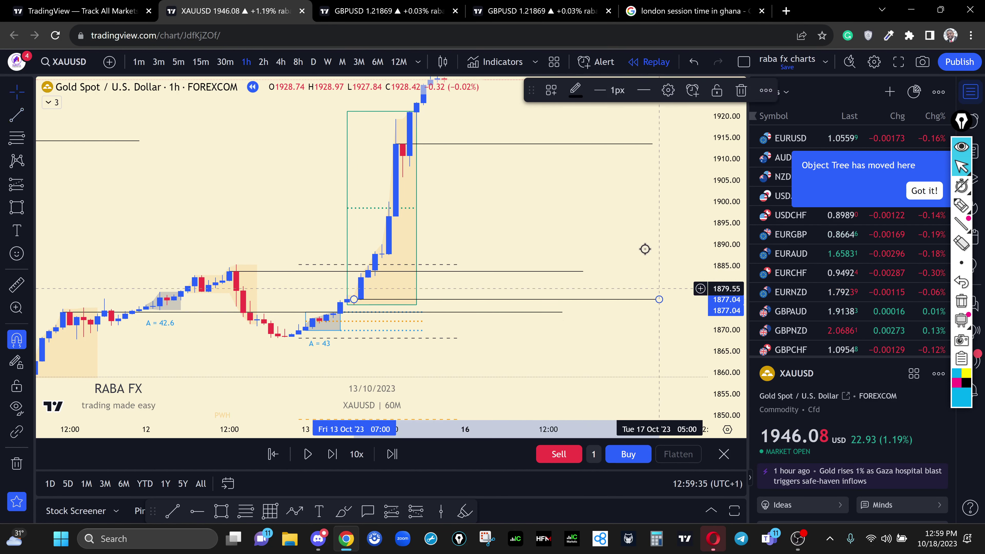
{"action": "left_click", "coordinate": [265, 271]}
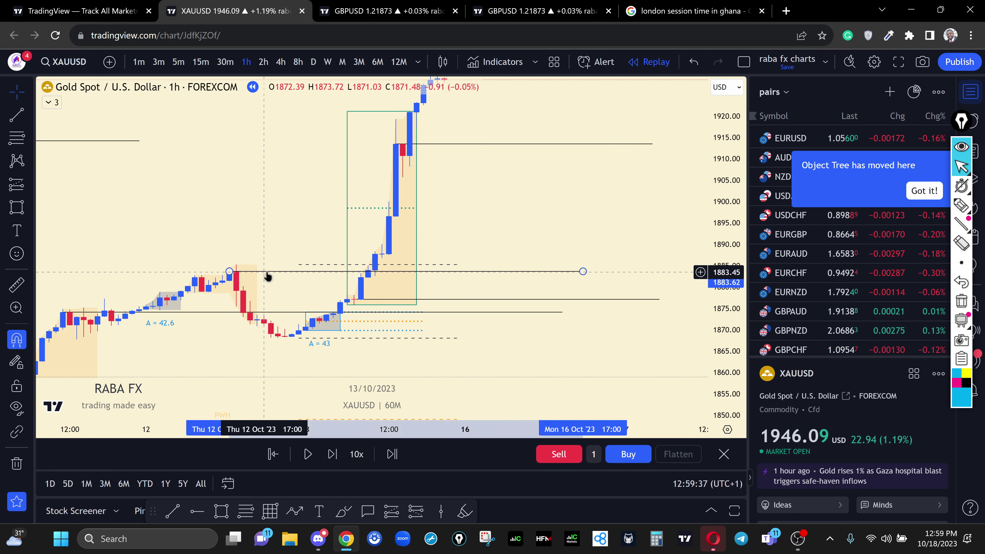
{"action": "left_click", "coordinate": [740, 91]}
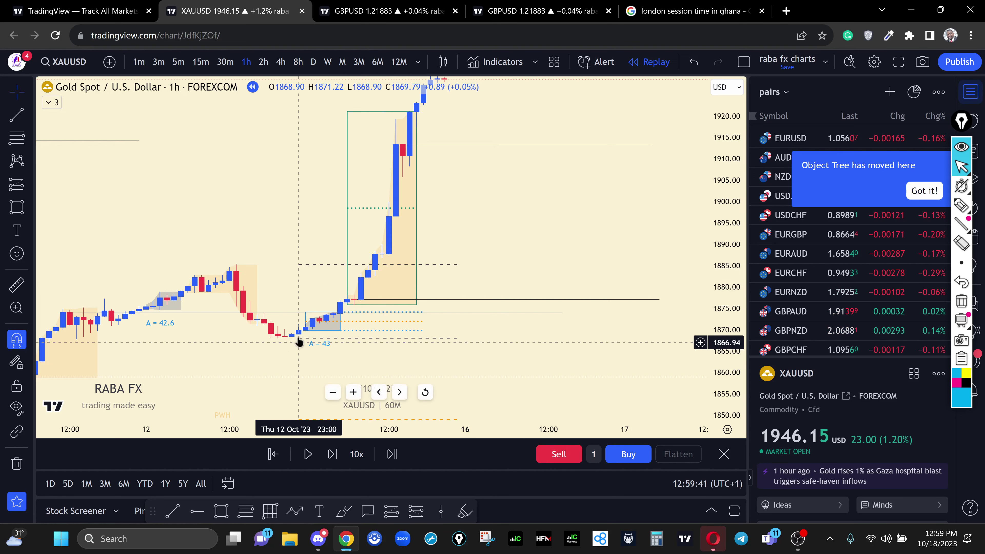
Step: Advance the hourly replay bar by bar into 16 October until price pulls back to the 1913.43 level
{"action": "left_click_drag", "start_coordinate": [407, 288], "coordinate": [412, 294]}
{"action": "scroll", "coordinate": [359, 286], "scroll_direction": "down", "scroll_amount": 5}
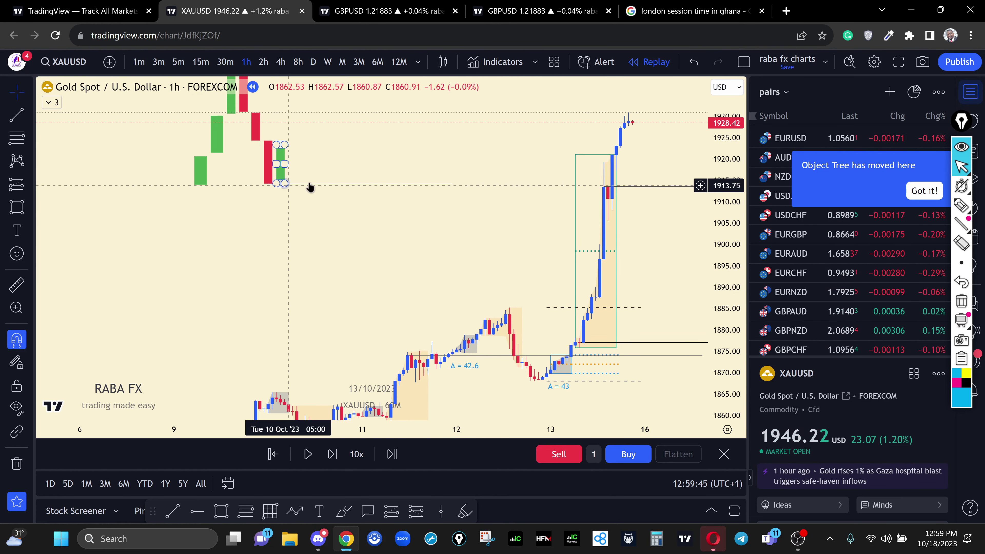
{"action": "left_click_drag", "start_coordinate": [159, 242], "coordinate": [73, 230]}
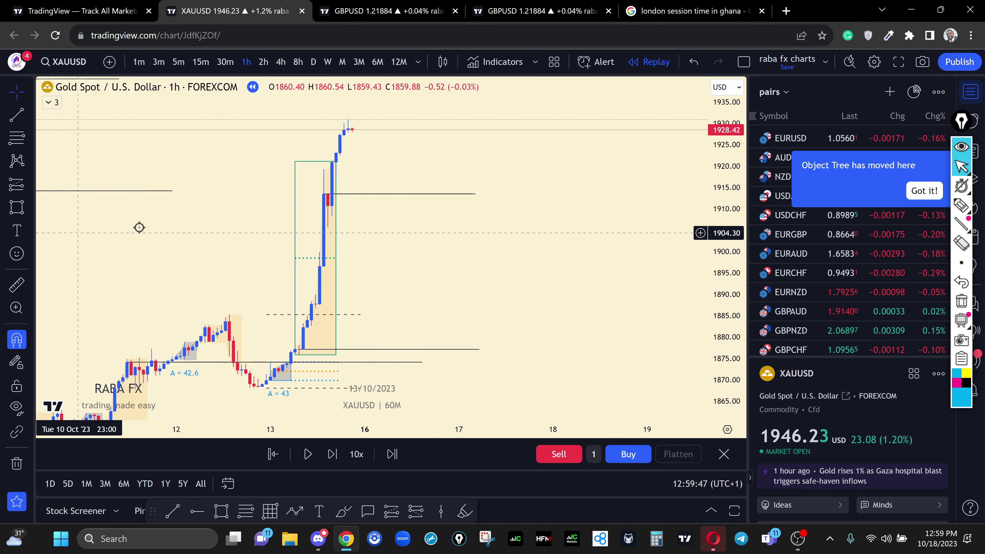
{"action": "scroll", "coordinate": [404, 282], "scroll_direction": "up", "scroll_amount": 3}
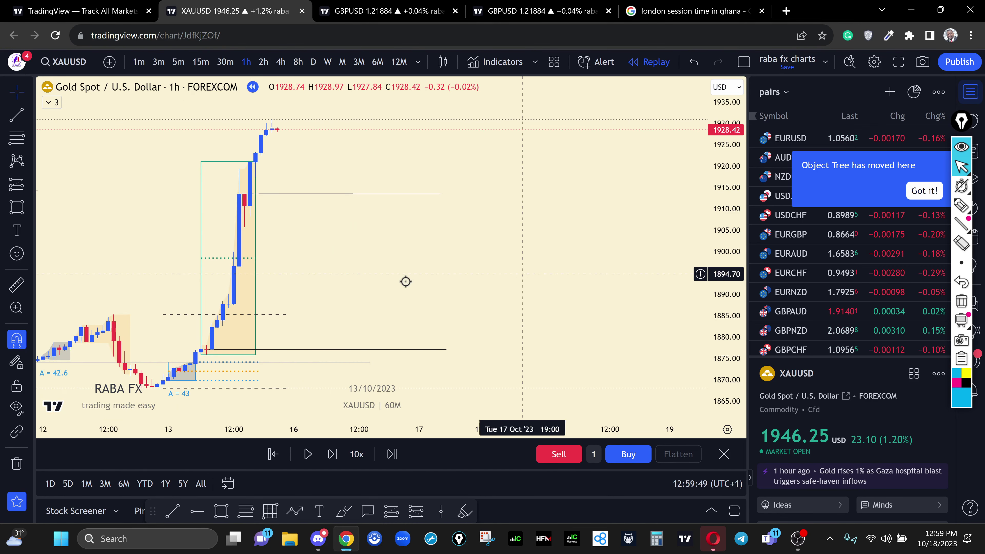
{"action": "scroll", "coordinate": [532, 289], "scroll_direction": "left", "scroll_amount": 5}
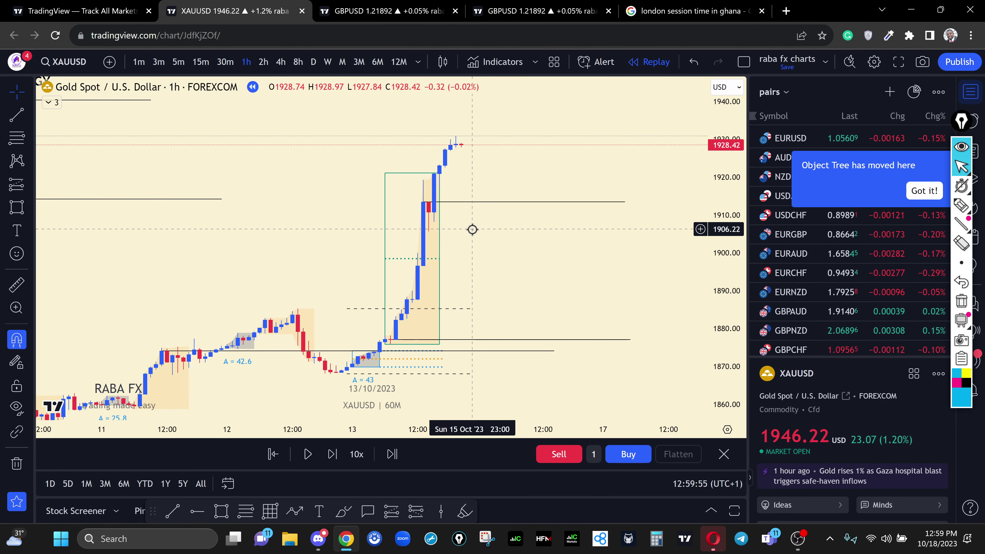
{"action": "left_click", "coordinate": [333, 454]}
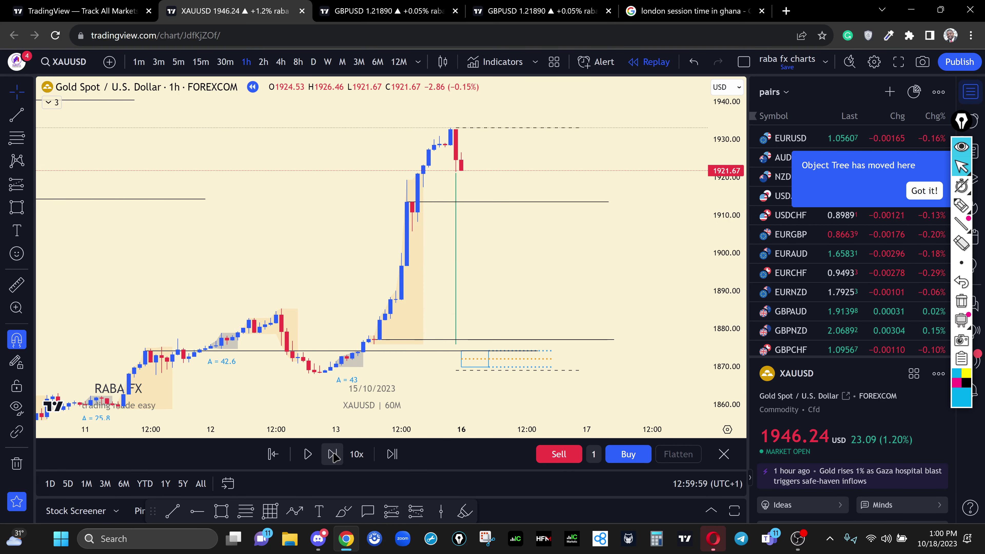
{"action": "left_click", "coordinate": [333, 454]}
{"action": "left_click", "coordinate": [332, 454]}
{"action": "left_click", "coordinate": [333, 454]}
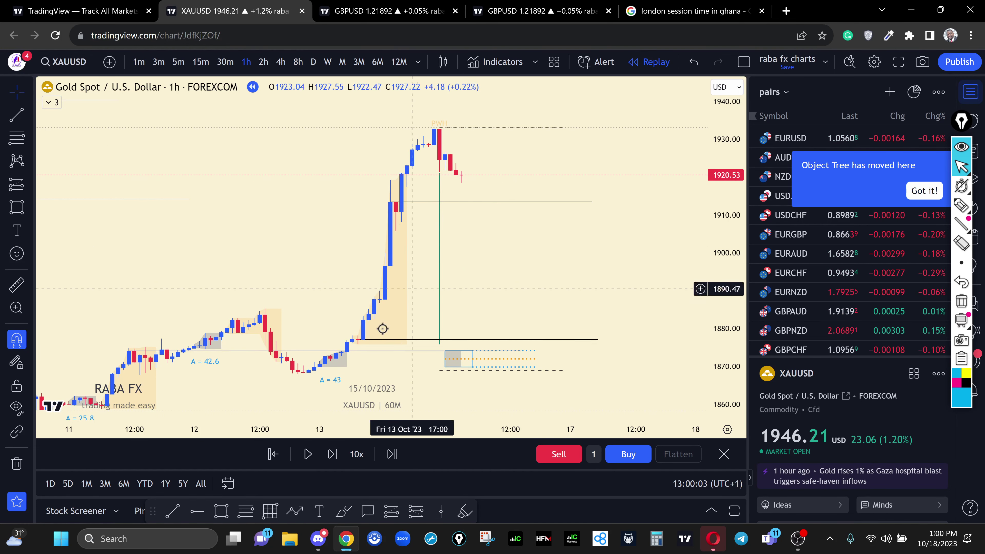
{"action": "left_click", "coordinate": [333, 454]}
{"action": "left_click", "coordinate": [333, 454]}
{"action": "left_click", "coordinate": [333, 454]}
{"action": "left_click", "coordinate": [332, 454]}
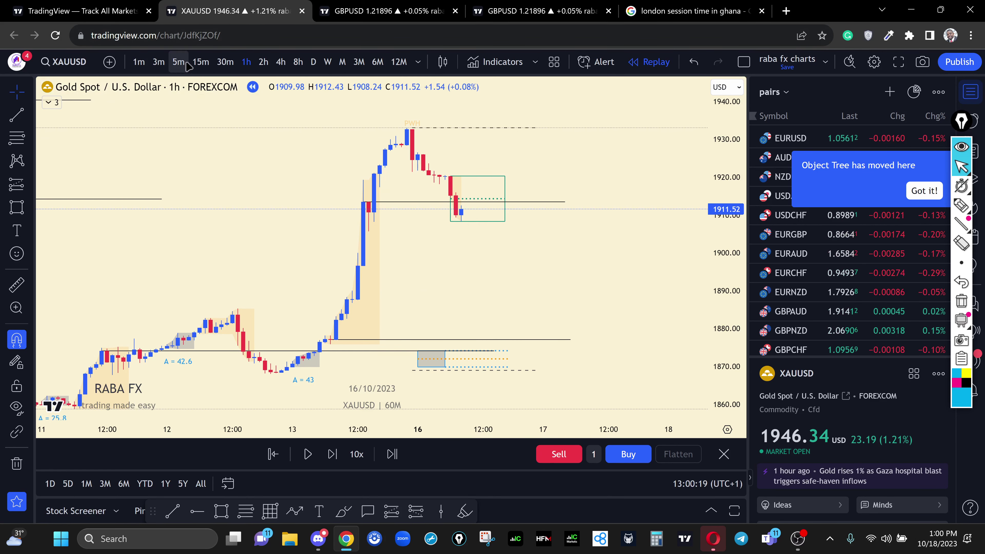
Step: Switch to the 5-minute chart and examine how price broke and retested the 1913.43 level on 16 October
{"action": "left_click", "coordinate": [178, 62]}
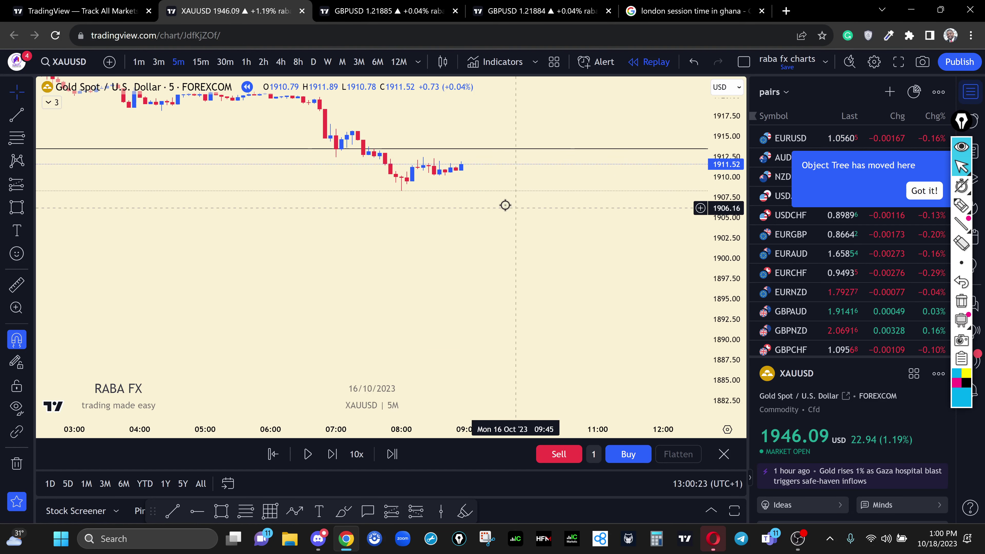
{"action": "scroll", "coordinate": [451, 281], "scroll_direction": "down", "scroll_amount": 3}
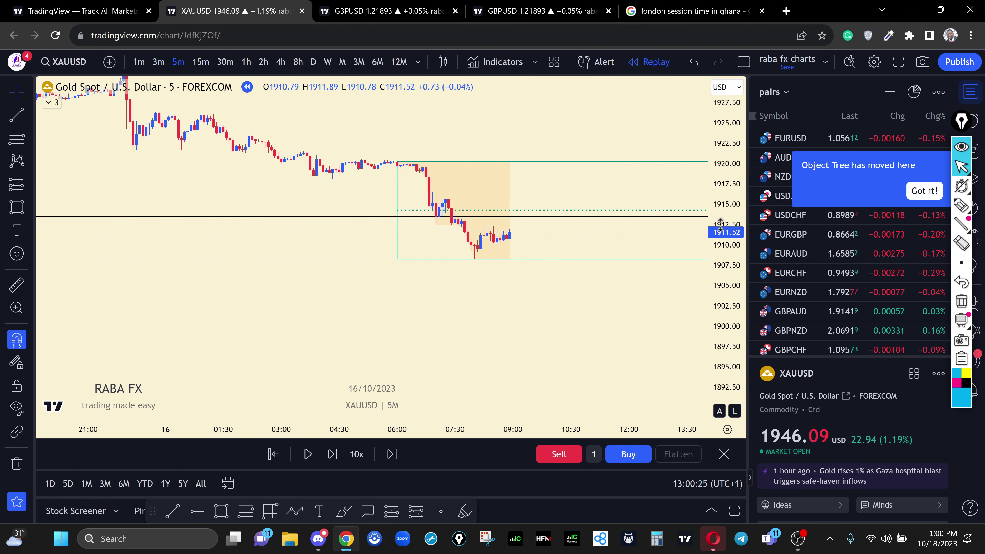
{"action": "left_click_drag", "start_coordinate": [720, 225], "coordinate": [722, 268]}
{"action": "scroll", "coordinate": [541, 268], "scroll_direction": "up", "scroll_amount": 3}
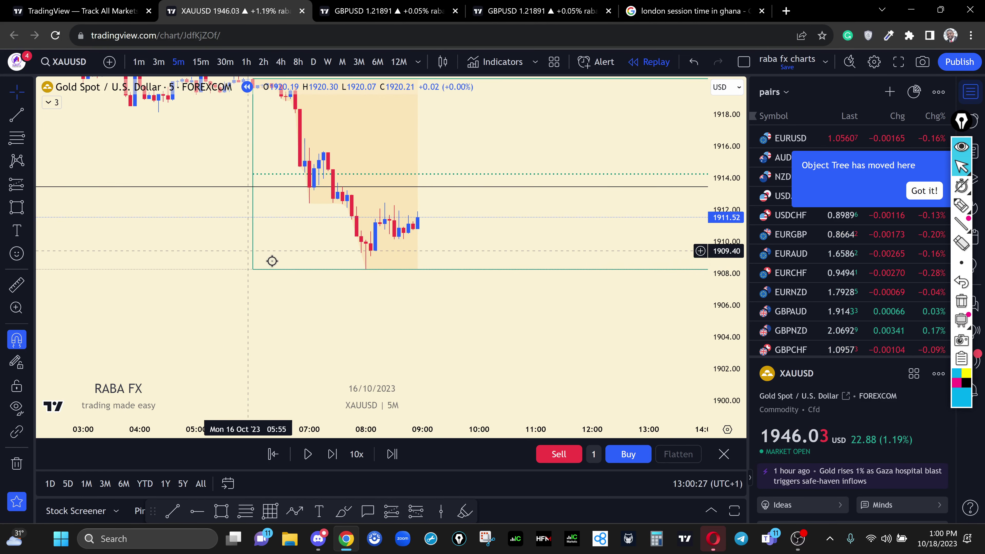
{"action": "left_click_drag", "start_coordinate": [273, 261], "coordinate": [392, 315]}
{"action": "left_click_drag", "start_coordinate": [721, 250], "coordinate": [721, 219]}
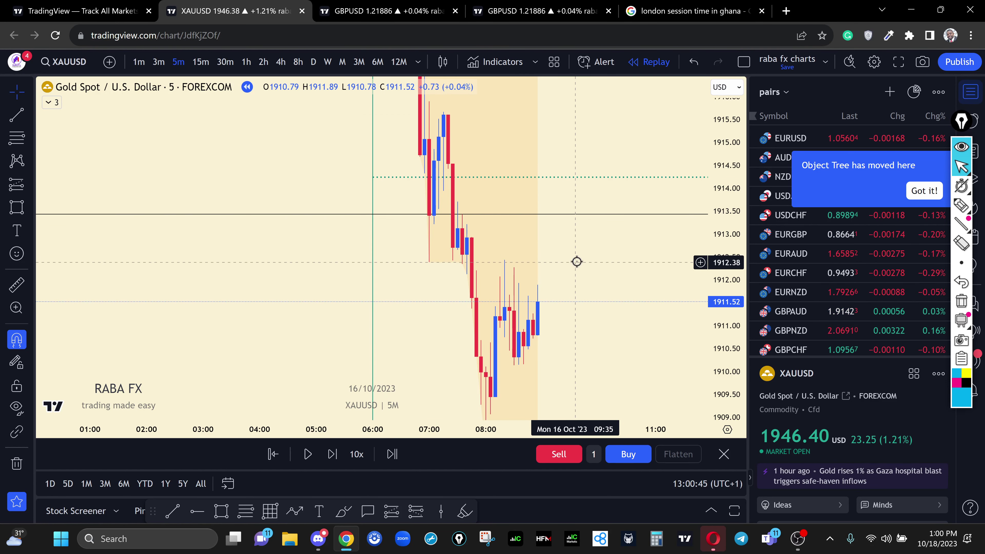
{"action": "left_click_drag", "start_coordinate": [446, 220], "coordinate": [368, 206]}
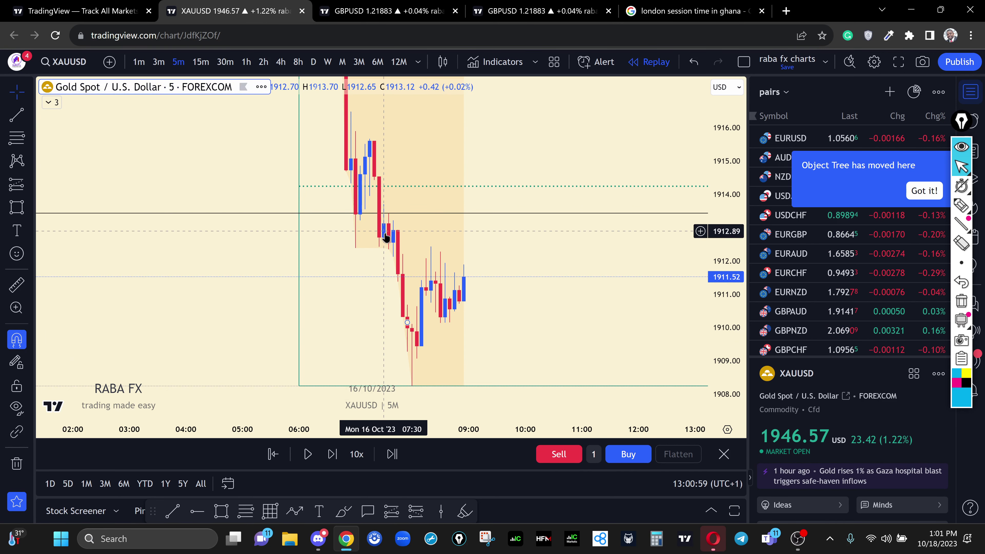
Step: Place a short position at 1913.12 on the 16 October 07:30 candle, with the stop at 1914.72 and the target at 1909.76
{"action": "left_click", "coordinate": [417, 512]}
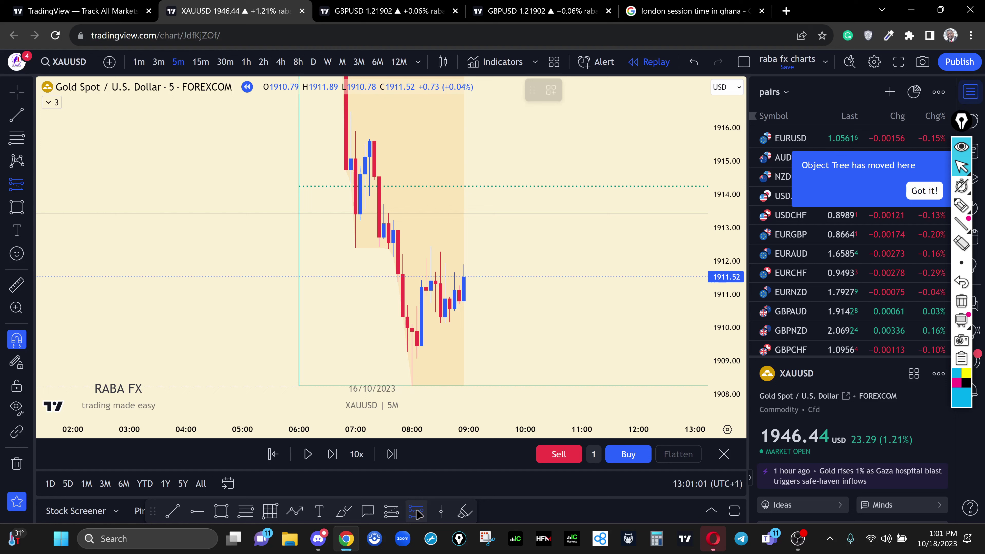
{"action": "left_click", "coordinate": [385, 224]}
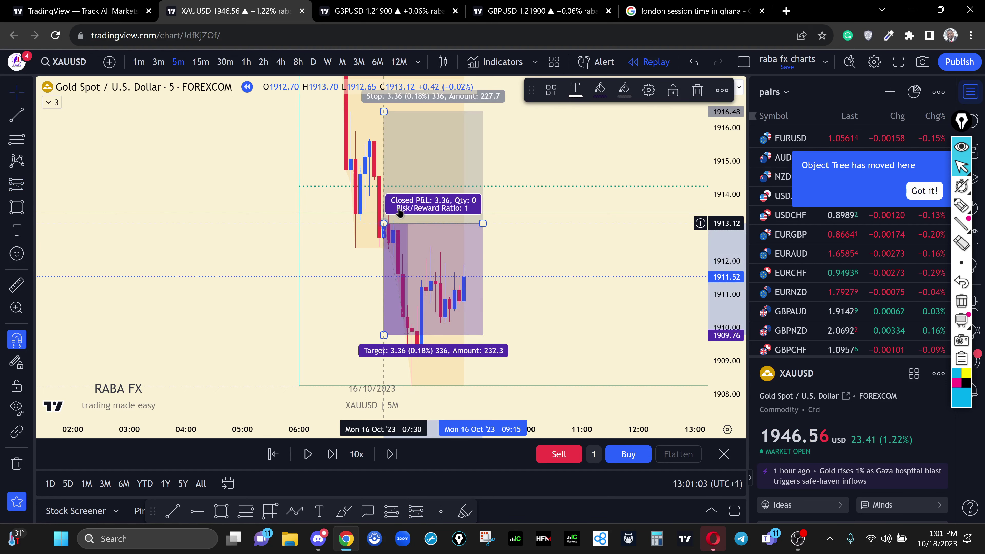
{"action": "mouse_move", "coordinate": [381, 128]}
{"action": "left_mouse_down"}
{"action": "mouse_move", "coordinate": [378, 146]}
{"action": "mouse_move", "coordinate": [380, 139]}
{"action": "left_mouse_up"}
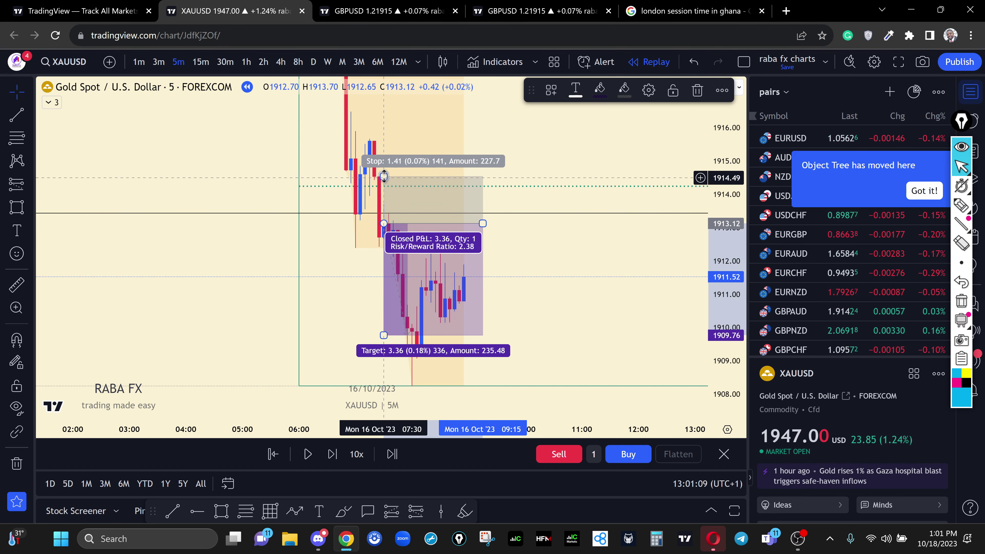
{"action": "left_click_drag", "start_coordinate": [384, 176], "coordinate": [381, 170]}
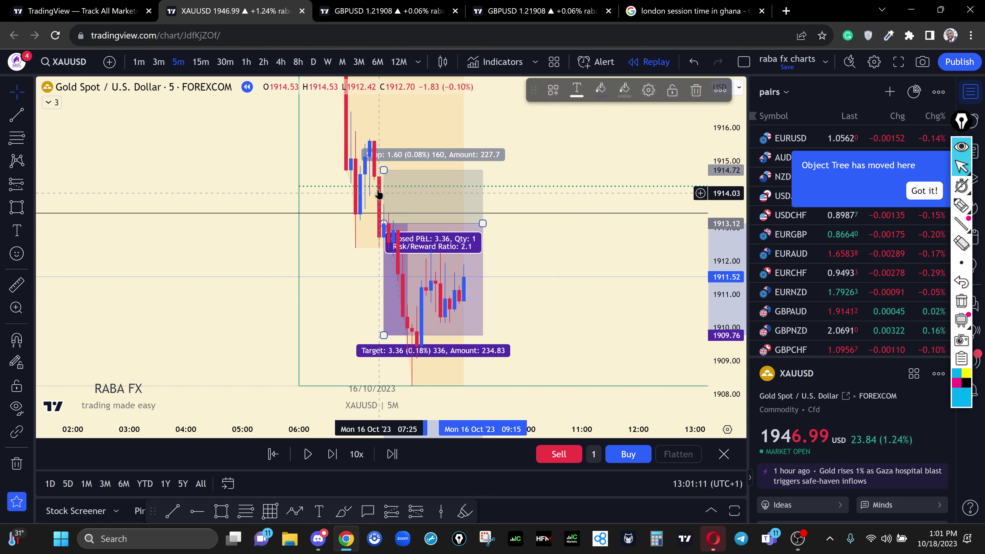
{"action": "left_click", "coordinate": [414, 220]}
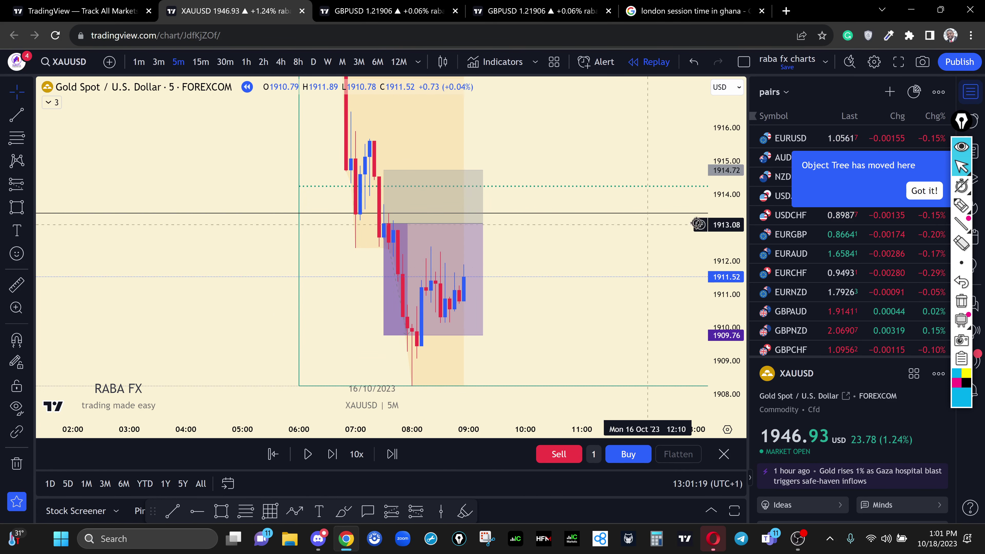
Step: Delete the short position and examine the 16 October morning sell-off through the 1913.43 level on the 5-minute chart
{"action": "left_click", "coordinate": [449, 248]}
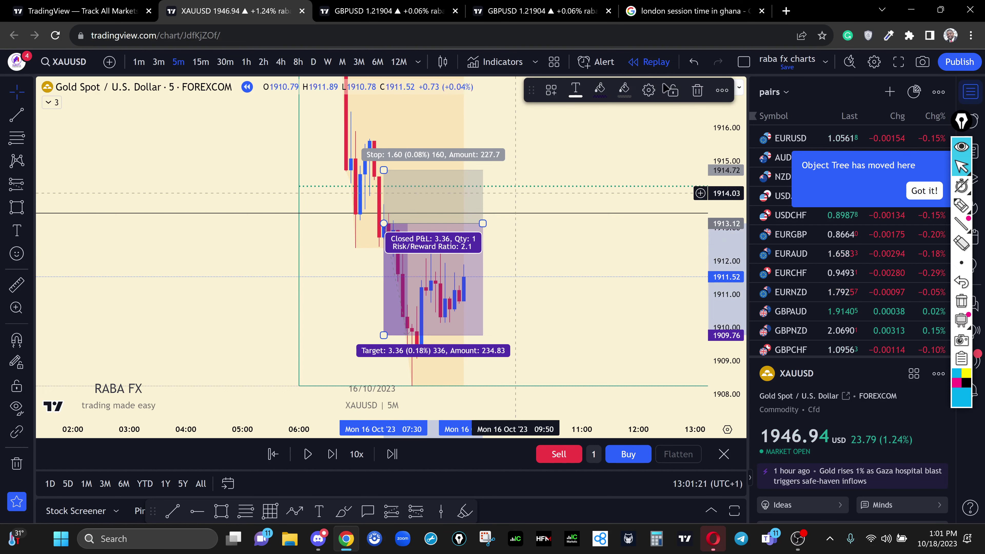
{"action": "left_click", "coordinate": [697, 92]}
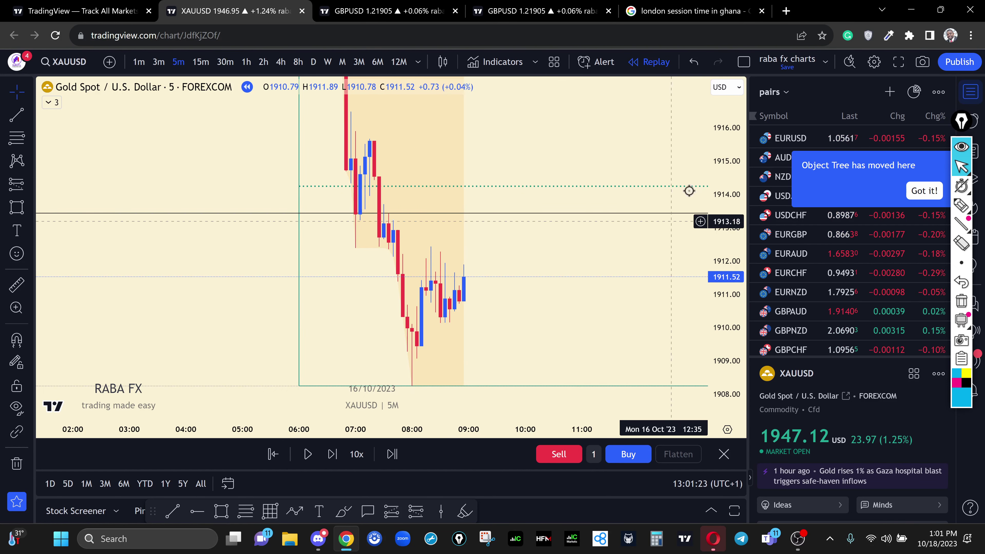
{"action": "left_click_drag", "start_coordinate": [711, 160], "coordinate": [712, 173]}
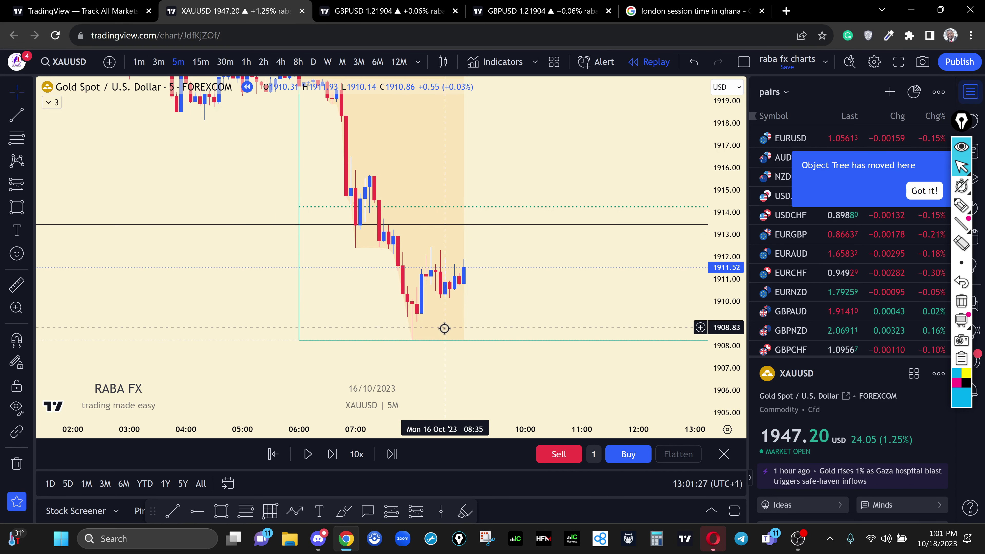
{"action": "left_click_drag", "start_coordinate": [486, 270], "coordinate": [545, 352]}
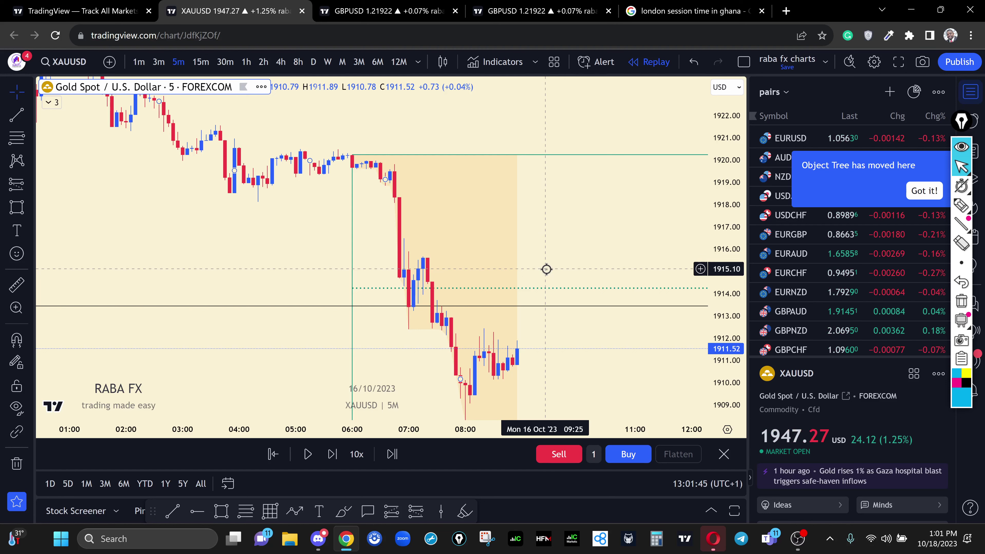
{"action": "left_click_drag", "start_coordinate": [486, 237], "coordinate": [522, 216]}
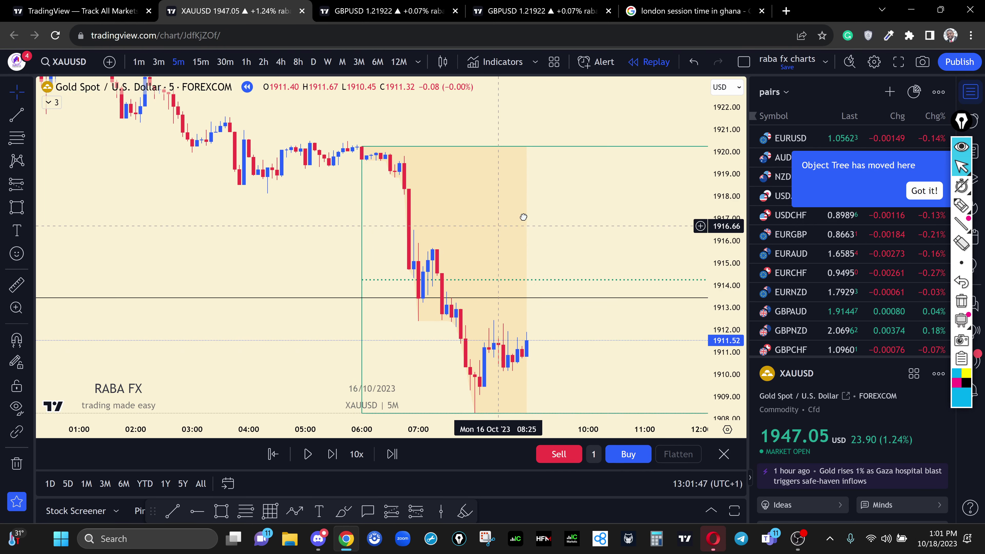
{"action": "left_click_drag", "start_coordinate": [720, 176], "coordinate": [720, 190]}
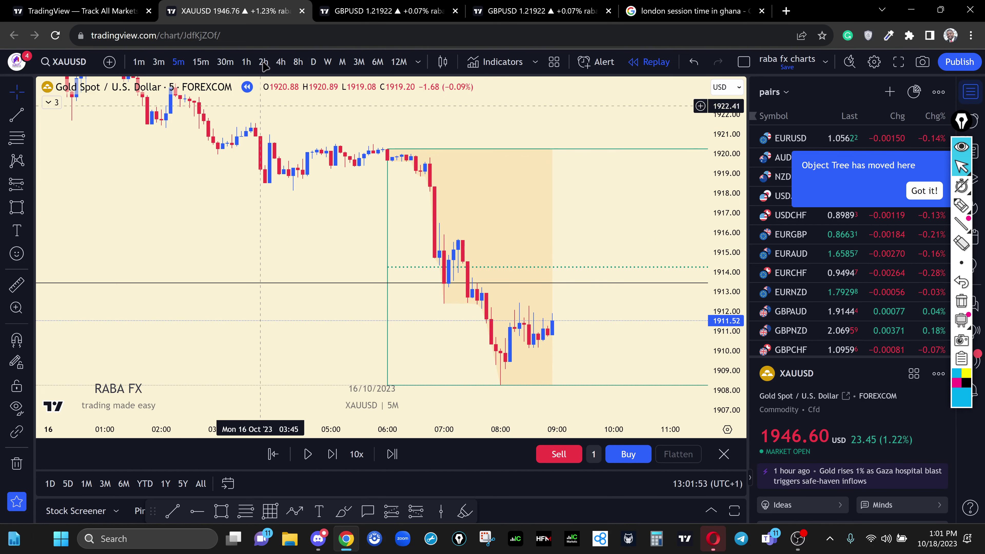
Step: Switch back to the 1-hour chart and advance the replay bar by bar to the evening of 16 October
{"action": "left_click", "coordinate": [248, 64]}
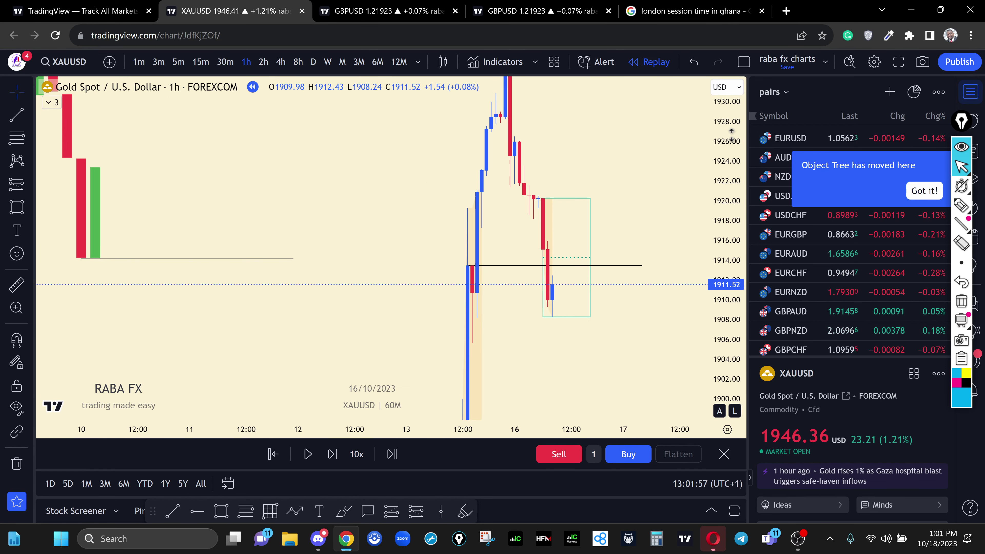
{"action": "left_click_drag", "start_coordinate": [732, 136], "coordinate": [732, 171]}
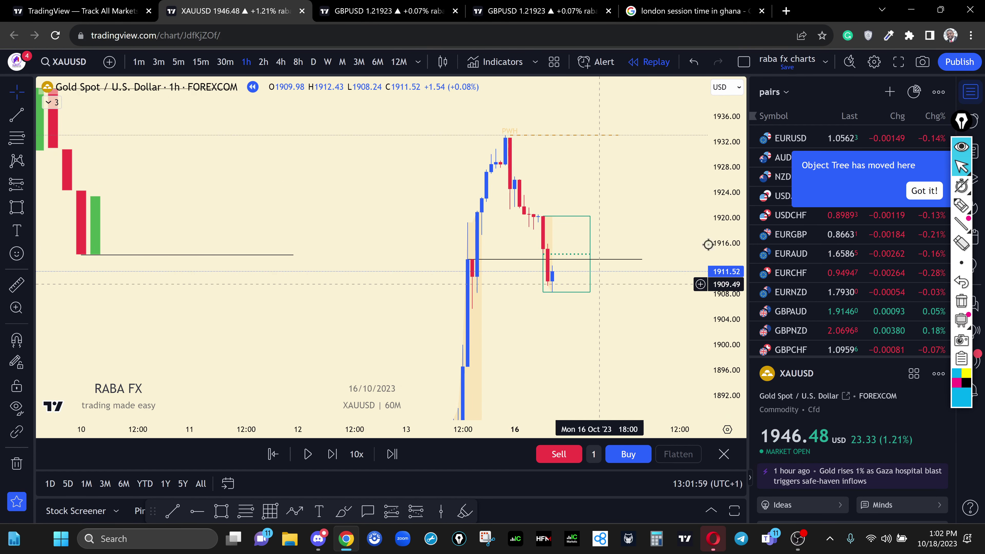
{"action": "left_click_drag", "start_coordinate": [524, 282], "coordinate": [435, 349]}
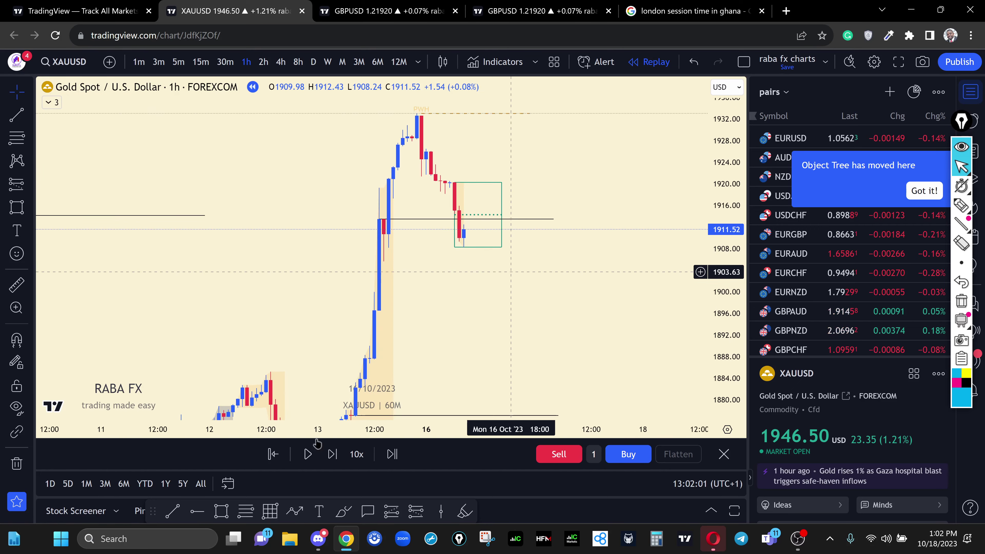
{"action": "left_click", "coordinate": [332, 454]}
{"action": "left_click", "coordinate": [332, 454]}
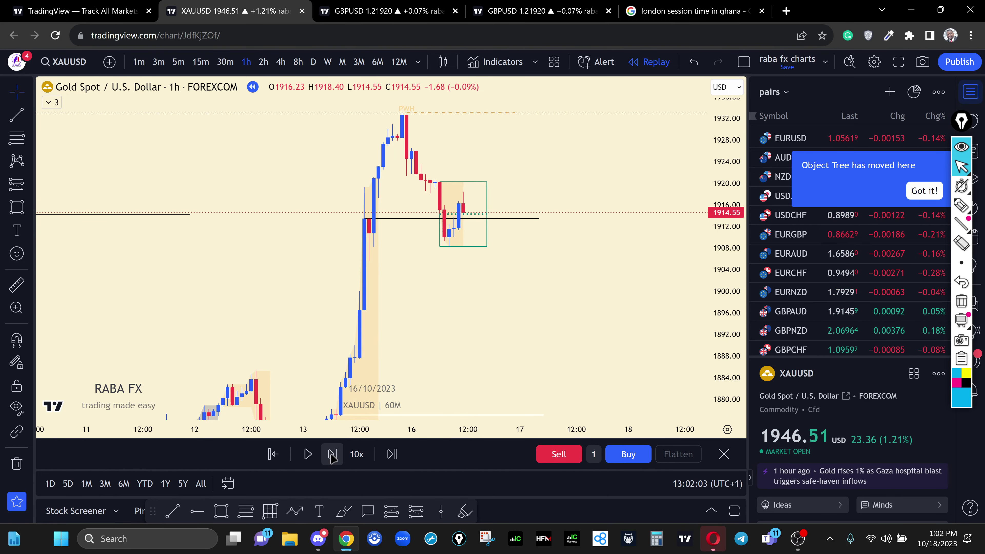
{"action": "left_click", "coordinate": [332, 454]}
{"action": "left_click", "coordinate": [332, 454]}
{"action": "left_click", "coordinate": [332, 454]}
{"action": "left_click", "coordinate": [332, 455]}
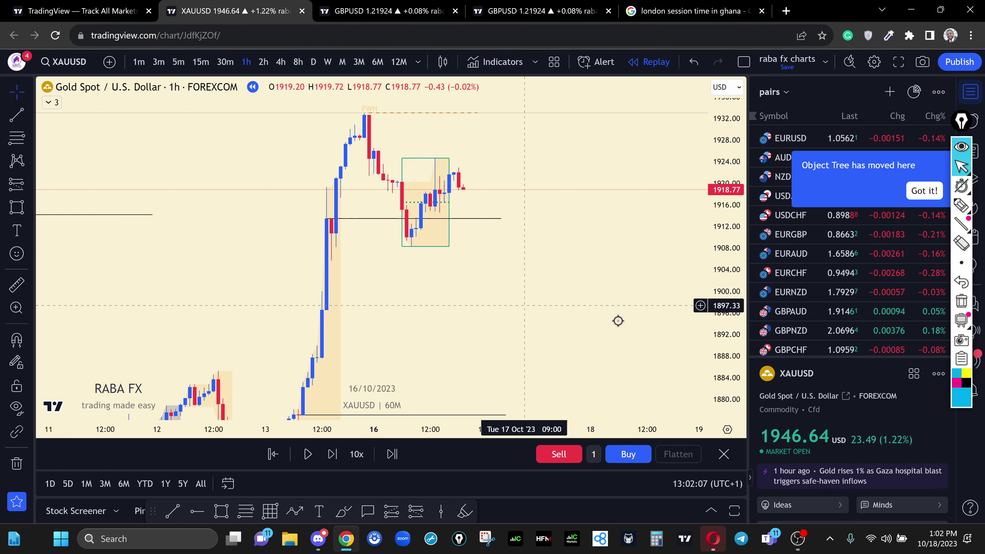
Step: Draw a horizontal trend line at 1909.99 from the 16 October 07:00 candle to 18 October 12:00
{"action": "scroll", "coordinate": [725, 271], "scroll_direction": "up", "scroll_amount": 3}
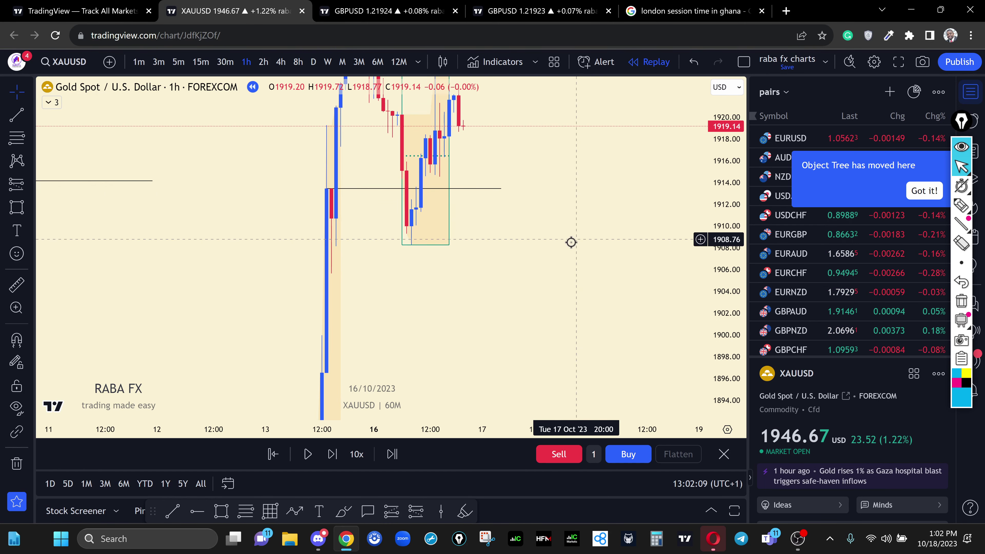
{"action": "left_click", "coordinate": [16, 117]}
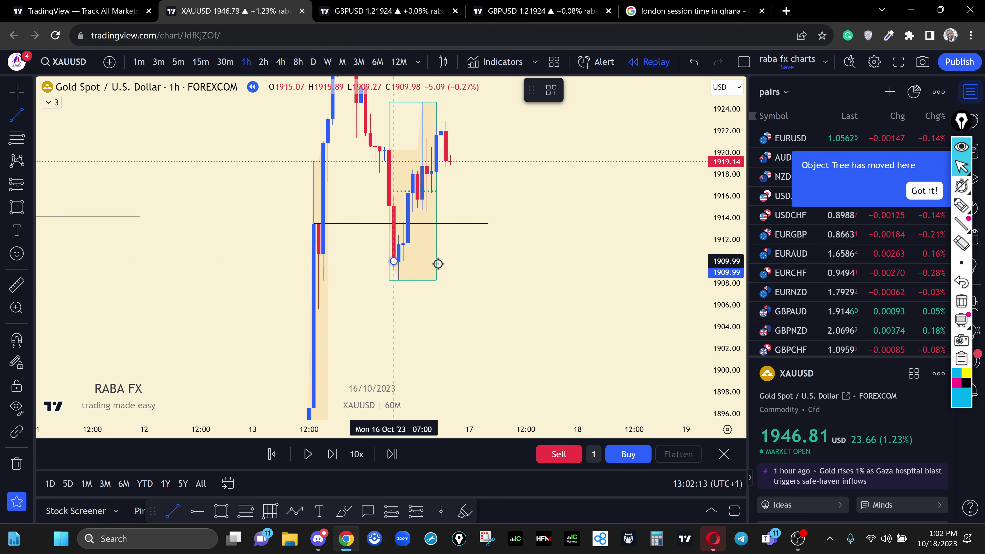
{"action": "left_click_drag", "start_coordinate": [438, 264], "coordinate": [628, 271]}
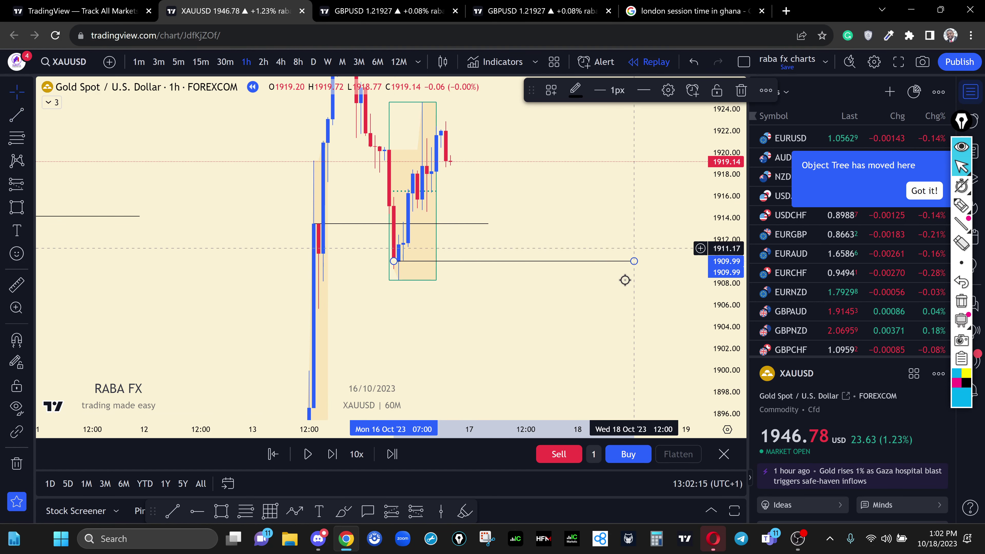
{"action": "left_click", "coordinate": [457, 314]}
{"action": "left_click_drag", "start_coordinate": [724, 178], "coordinate": [725, 215]}
{"action": "left_click_drag", "start_coordinate": [565, 218], "coordinate": [548, 250]}
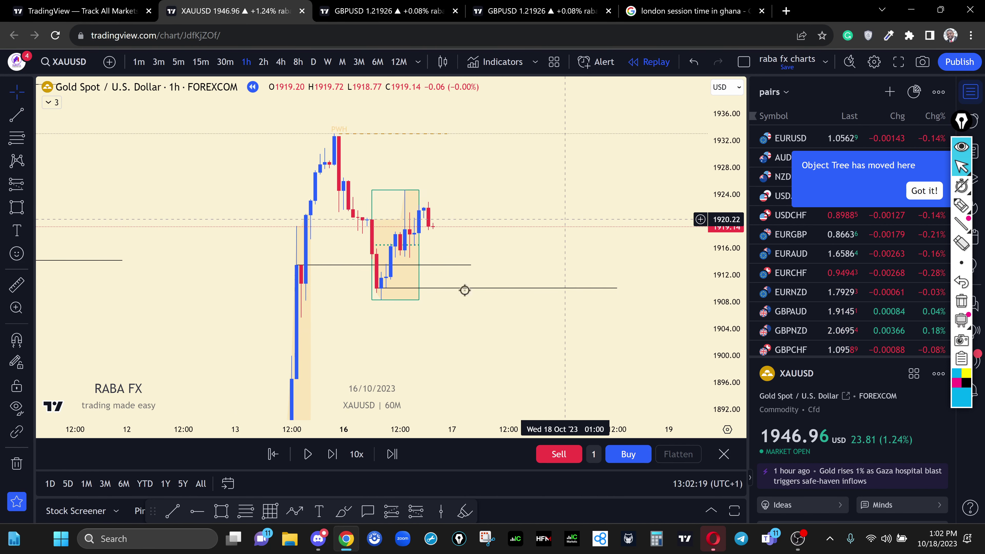
Step: Draw a horizontal trend line at 1918.76 from the 16 October 13:00 candle to early 18 October
{"action": "left_click_drag", "start_coordinate": [728, 411], "coordinate": [727, 349]}
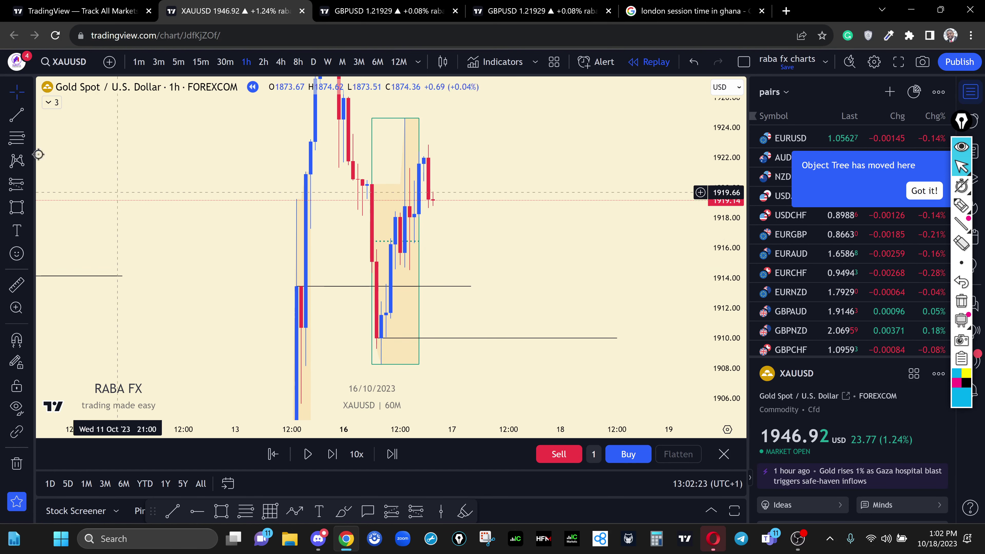
{"action": "key", "text": "alt+t"}
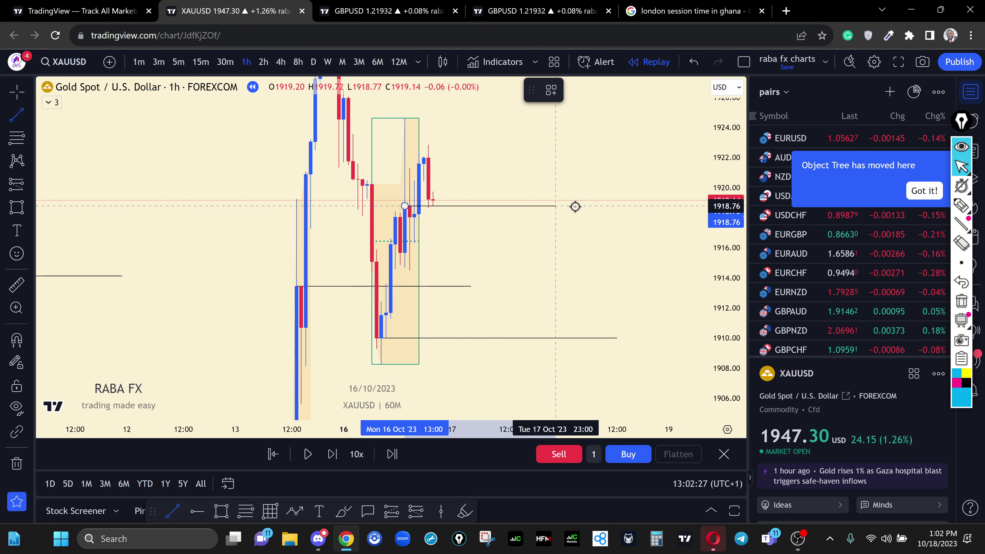
{"action": "left_click", "coordinate": [575, 205]}
Step: Advance the hourly replay bar by bar into the early morning of 17 October, past the break of the 1918.76 level
{"action": "mouse_move", "coordinate": [727, 219]}
{"action": "left_mouse_down"}
{"action": "mouse_move", "coordinate": [728, 206]}
{"action": "mouse_move", "coordinate": [490, 291]}
{"action": "left_mouse_up"}
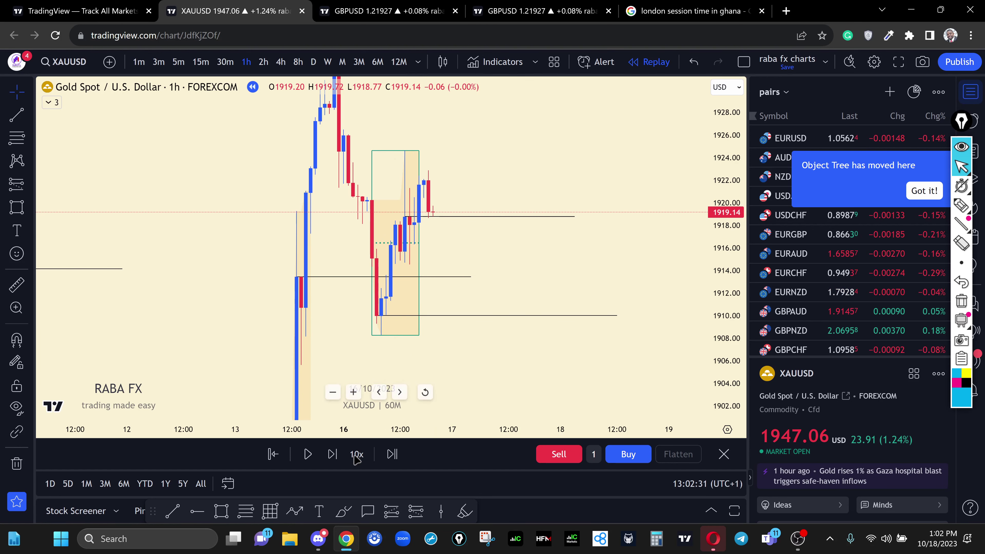
{"action": "left_click", "coordinate": [334, 460]}
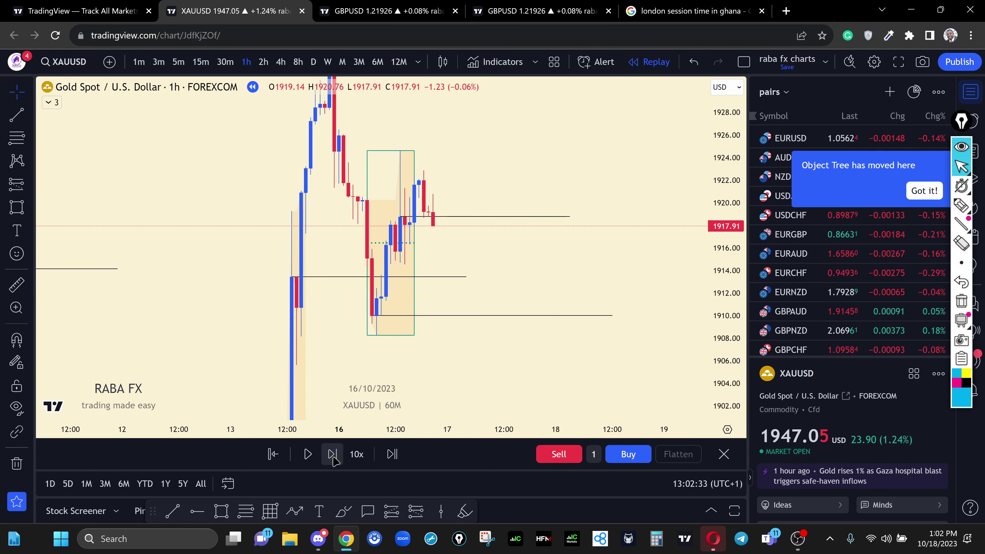
{"action": "left_click", "coordinate": [333, 454]}
{"action": "left_click", "coordinate": [333, 455]}
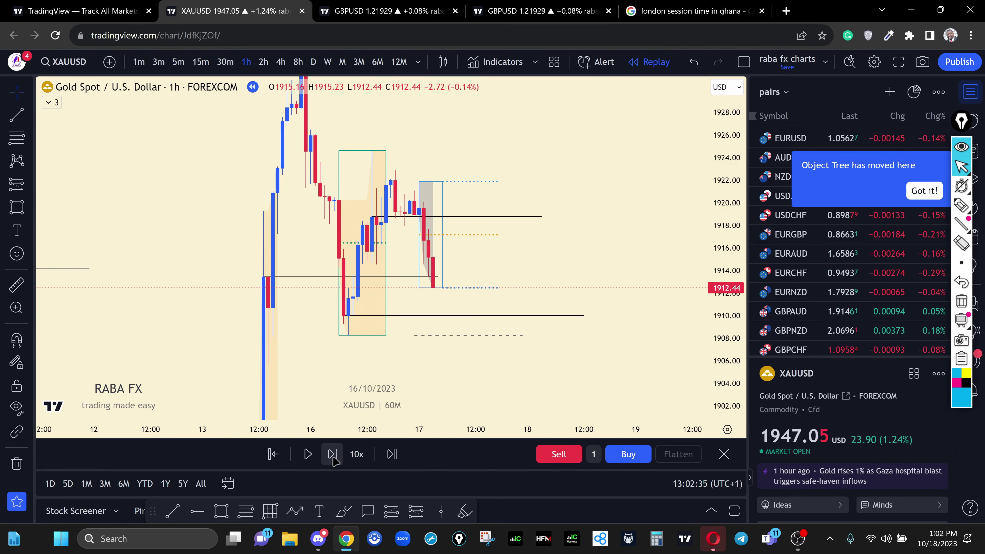
{"action": "left_click", "coordinate": [333, 454]}
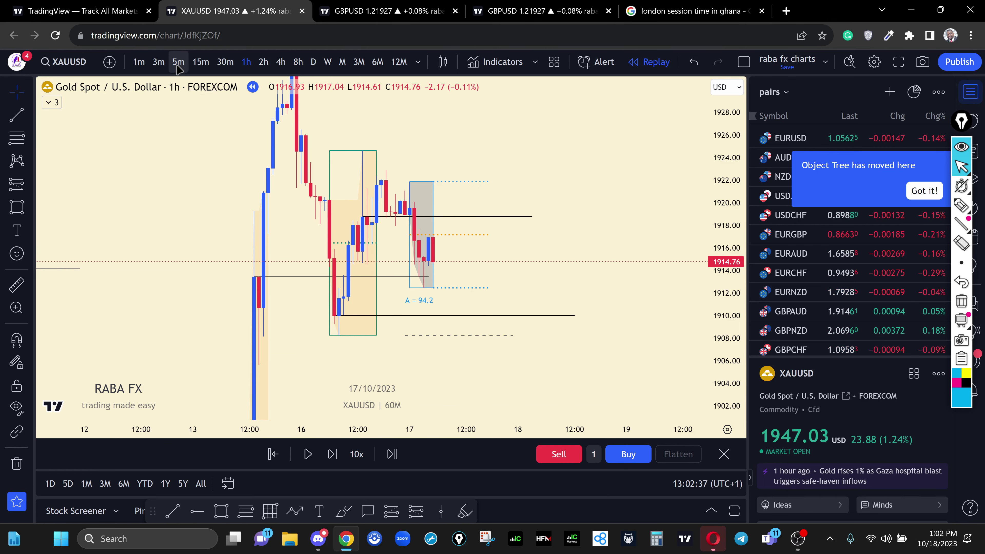
Step: Switch to the 5-minute chart and advance the replay bar by bar past 06:00 on 17 October
{"action": "key", "text": "5"}
{"action": "key", "text": "Return"}
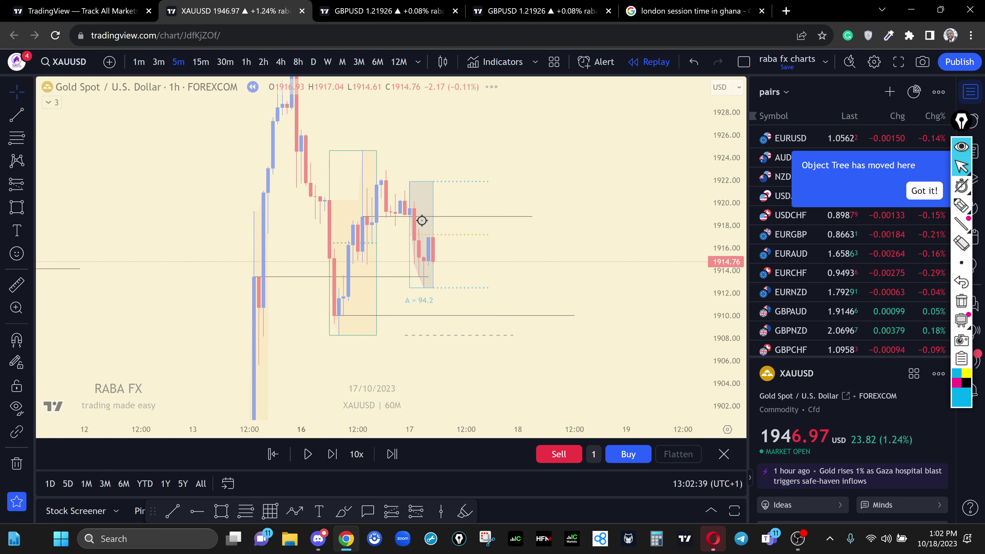
{"action": "left_click_drag", "start_coordinate": [305, 161], "coordinate": [504, 194]}
{"action": "left_click_drag", "start_coordinate": [729, 290], "coordinate": [729, 268]}
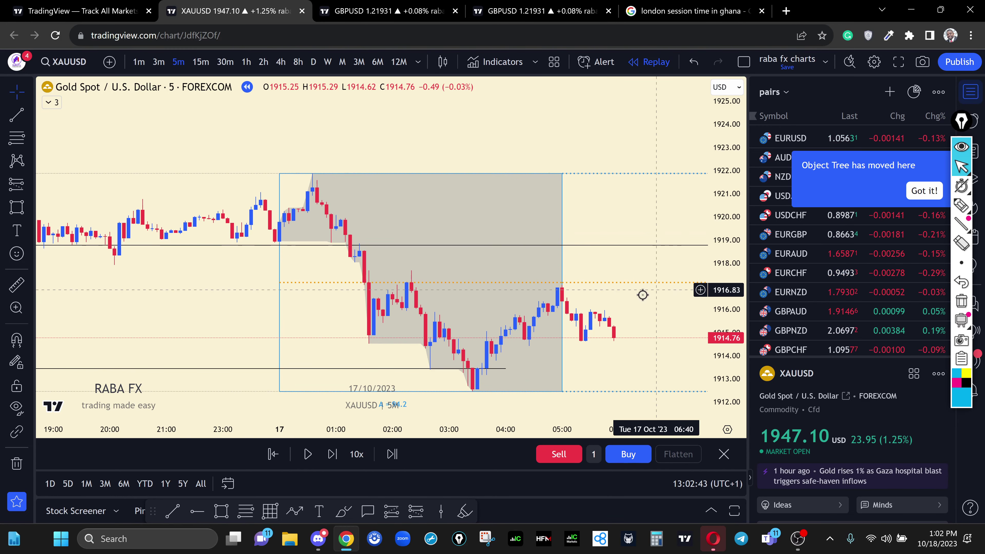
{"action": "left_click_drag", "start_coordinate": [621, 293], "coordinate": [439, 207]}
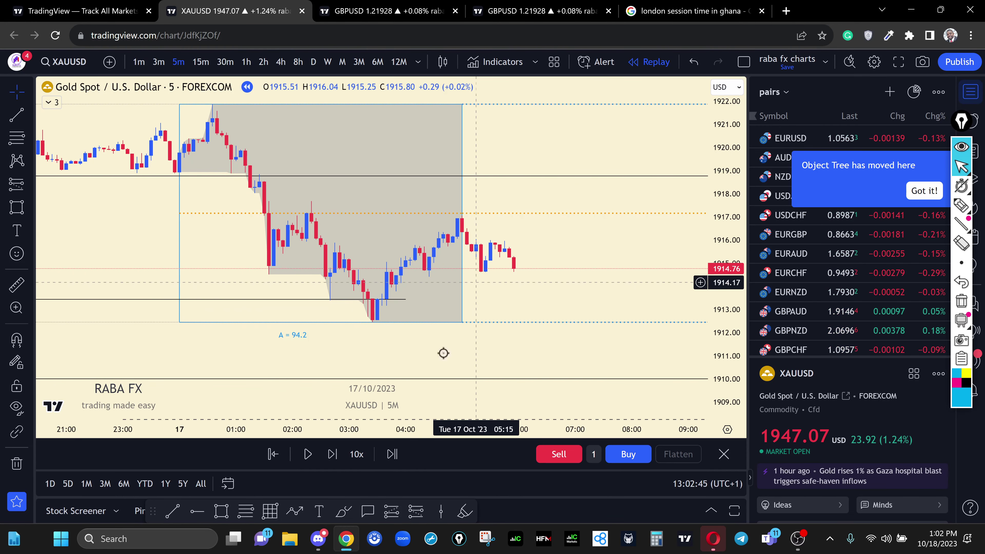
{"action": "left_click", "coordinate": [330, 454]}
{"action": "left_click", "coordinate": [329, 454]}
{"action": "left_click", "coordinate": [330, 454]}
{"action": "left_click", "coordinate": [330, 454]}
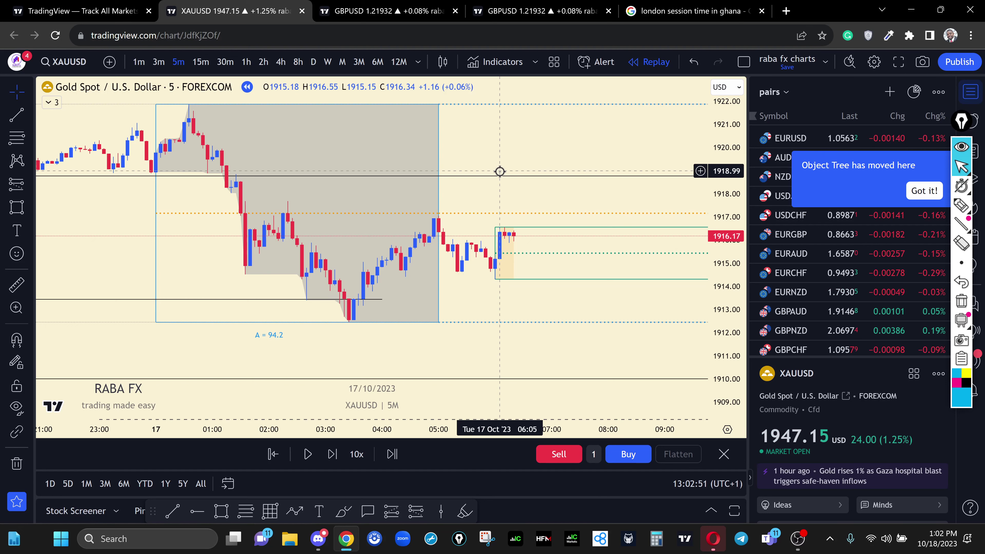
Step: Advance the 5-minute replay bar by bar to about 08:20 on 17 October, past the upward break of the 1918.76 level
{"action": "left_click_drag", "start_coordinate": [416, 268], "coordinate": [362, 241]}
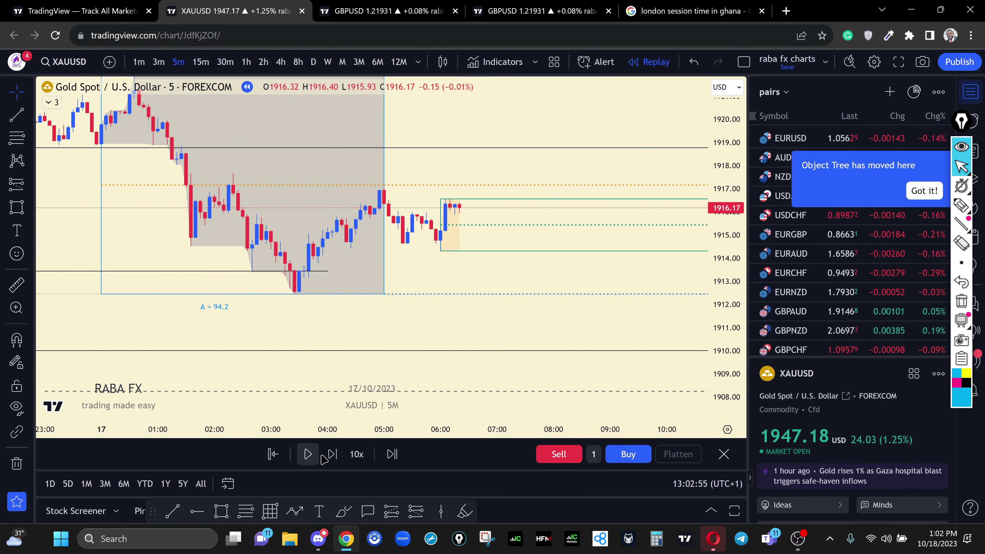
{"action": "left_click", "coordinate": [333, 454]}
{"action": "left_click", "coordinate": [333, 455]}
{"action": "left_click", "coordinate": [332, 454]}
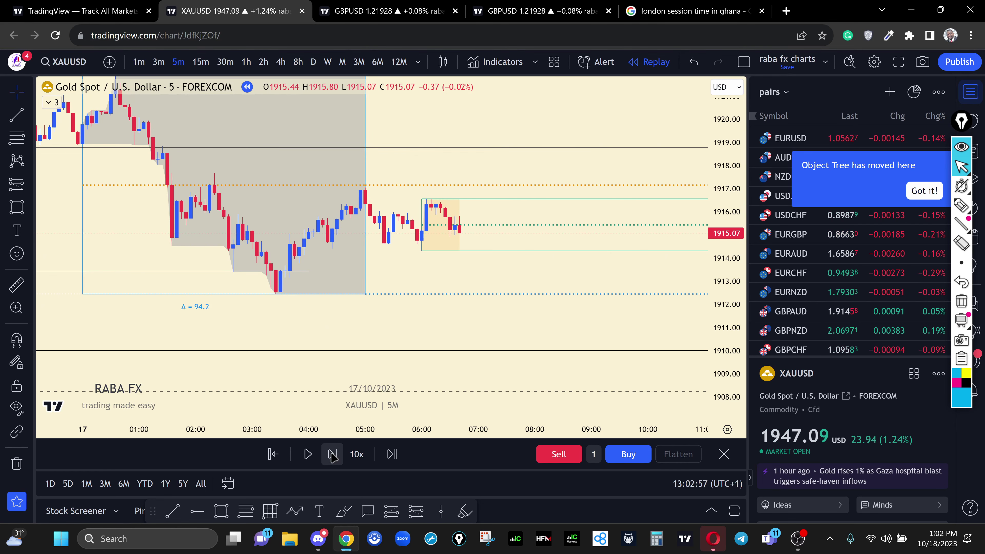
{"action": "left_click", "coordinate": [332, 454]}
{"action": "left_click", "coordinate": [333, 454]}
{"action": "left_click", "coordinate": [332, 454]}
{"action": "left_click", "coordinate": [333, 454]}
{"action": "left_click", "coordinate": [333, 455]}
{"action": "left_click", "coordinate": [333, 454]}
{"action": "left_click", "coordinate": [332, 454]}
{"action": "left_click", "coordinate": [333, 454]}
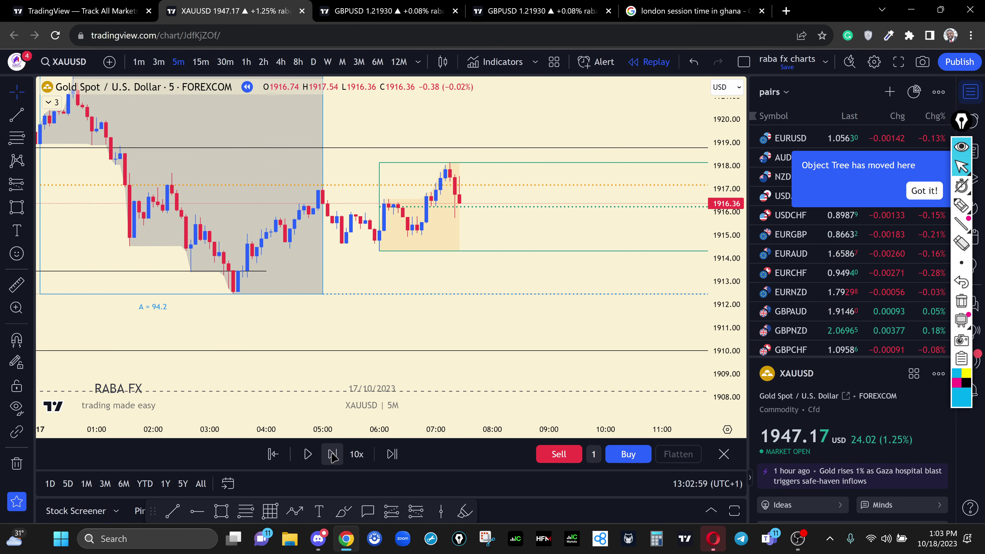
{"action": "left_click", "coordinate": [332, 454]}
{"action": "left_click", "coordinate": [332, 454]}
{"action": "left_click", "coordinate": [333, 454]}
{"action": "left_click", "coordinate": [333, 455]}
{"action": "left_click", "coordinate": [332, 454]}
{"action": "left_click", "coordinate": [333, 454]}
{"action": "left_click", "coordinate": [333, 454]}
{"action": "left_click", "coordinate": [333, 455]}
{"action": "left_click", "coordinate": [333, 454]}
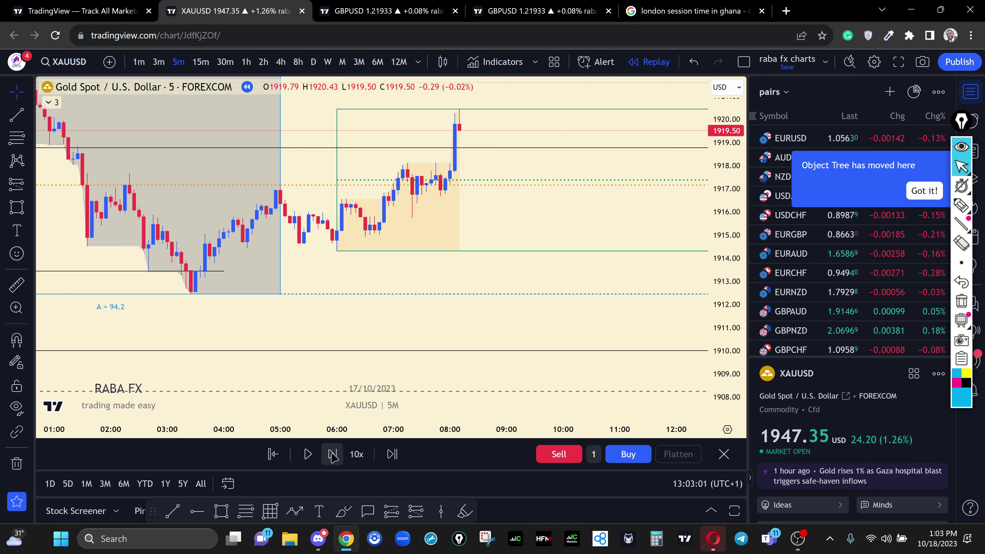
{"action": "left_click", "coordinate": [333, 454]}
{"action": "left_click", "coordinate": [333, 454]}
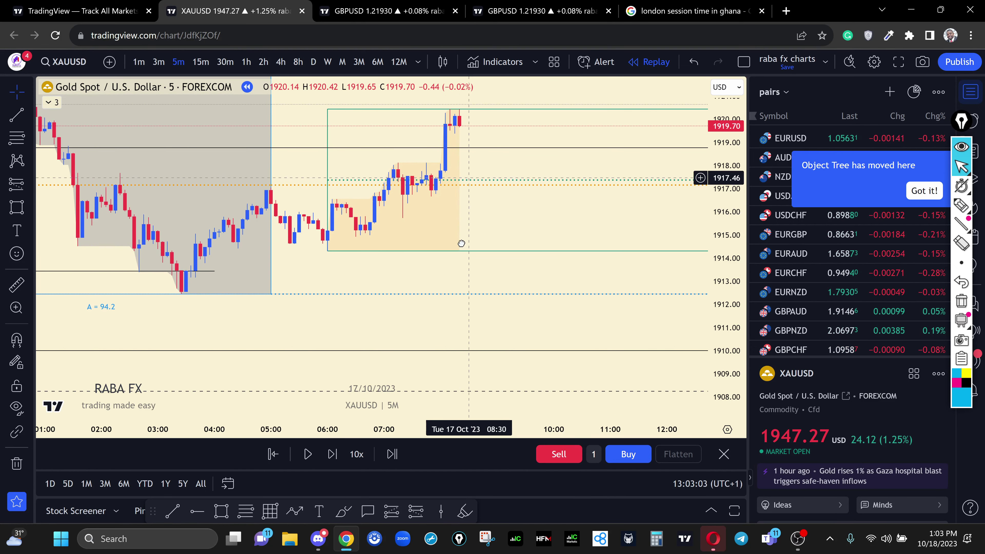
Step: Advance the replay bar by bar through the retest of the 1918.76 level, up to the 09:00 candle on 17 October
{"action": "left_click_drag", "start_coordinate": [461, 242], "coordinate": [420, 275]}
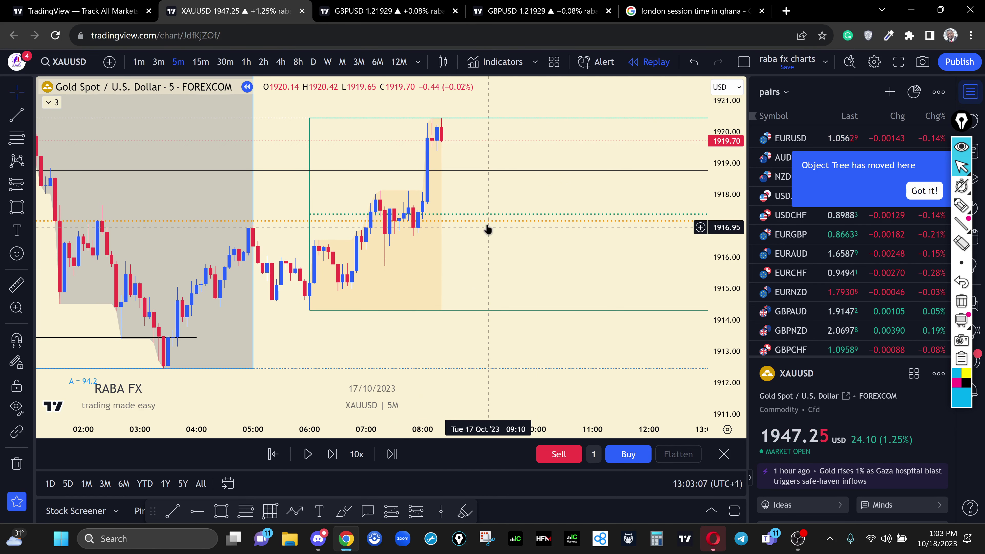
{"action": "left_click_drag", "start_coordinate": [420, 191], "coordinate": [418, 216]}
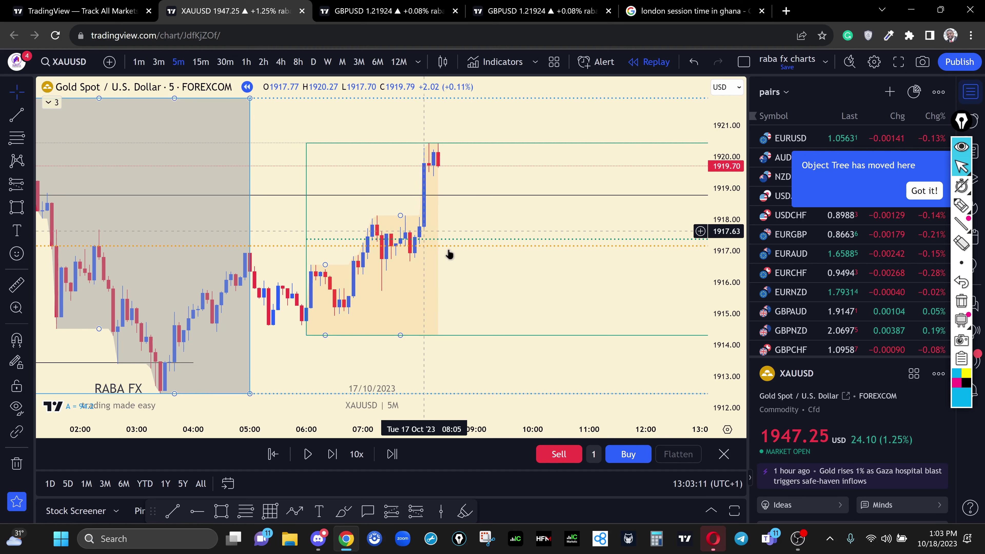
{"action": "left_click", "coordinate": [333, 458]}
{"action": "left_click", "coordinate": [333, 458]}
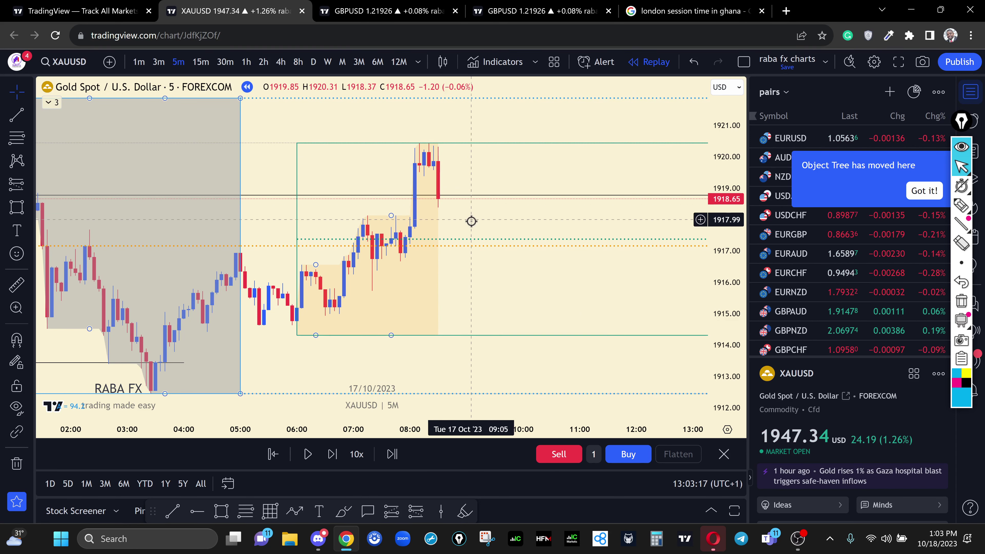
{"action": "left_click_drag", "start_coordinate": [532, 245], "coordinate": [605, 243]}
{"action": "left_click_drag", "start_coordinate": [660, 222], "coordinate": [591, 238]}
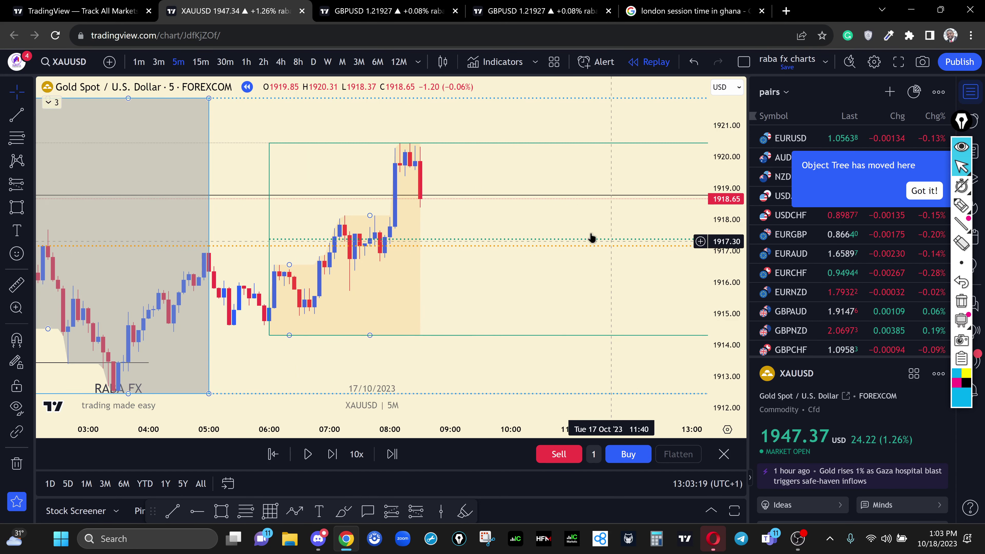
{"action": "left_click_drag", "start_coordinate": [491, 240], "coordinate": [445, 257]}
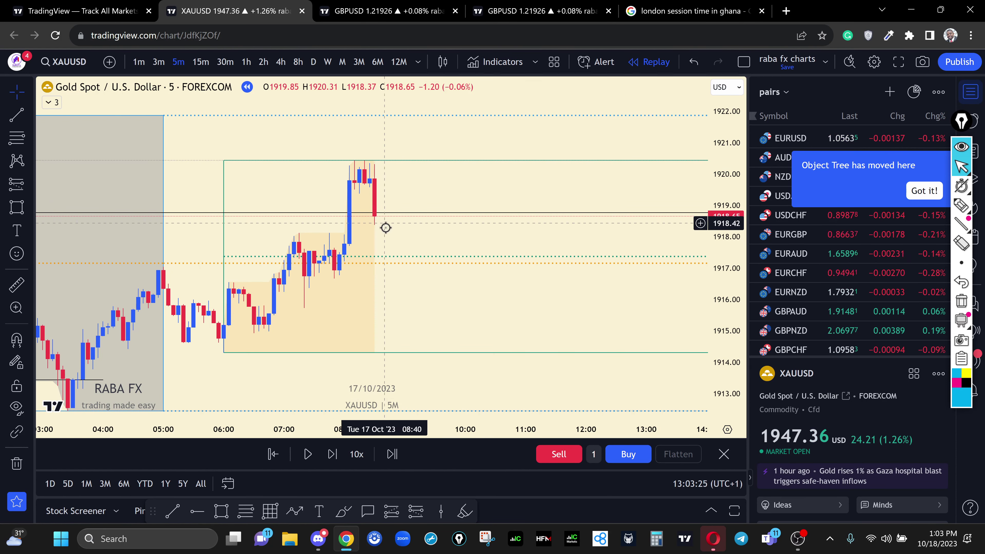
{"action": "left_click", "coordinate": [333, 454]}
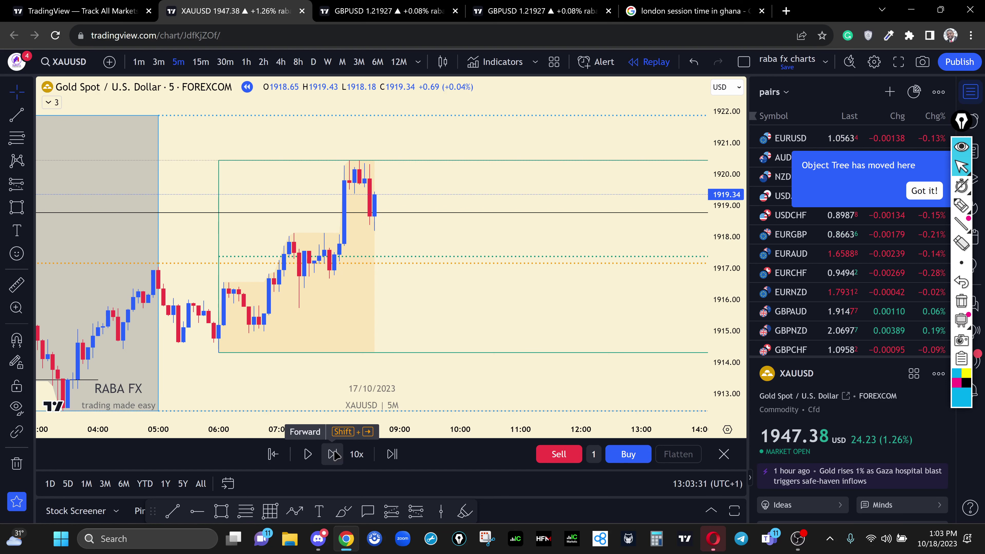
{"action": "left_click", "coordinate": [333, 454]}
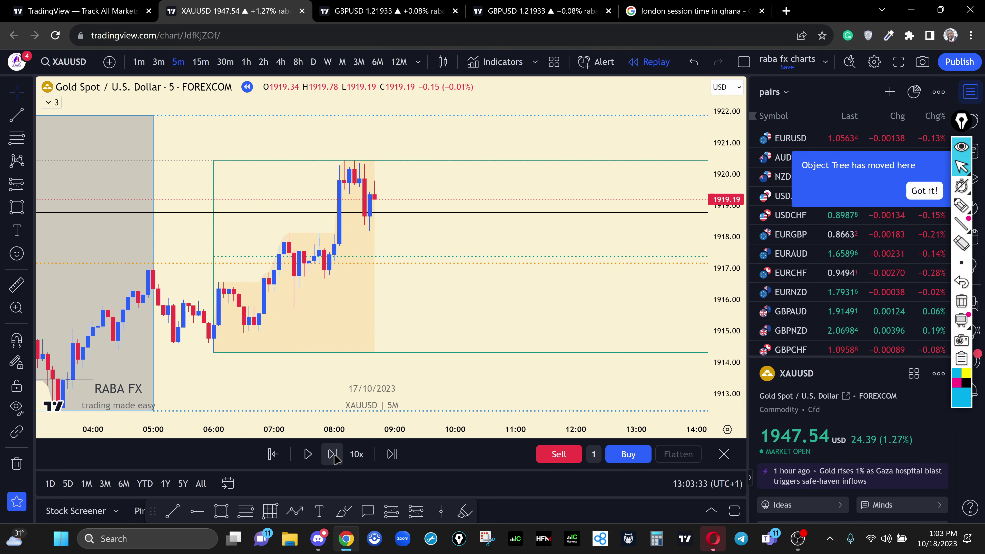
{"action": "left_click", "coordinate": [333, 454]}
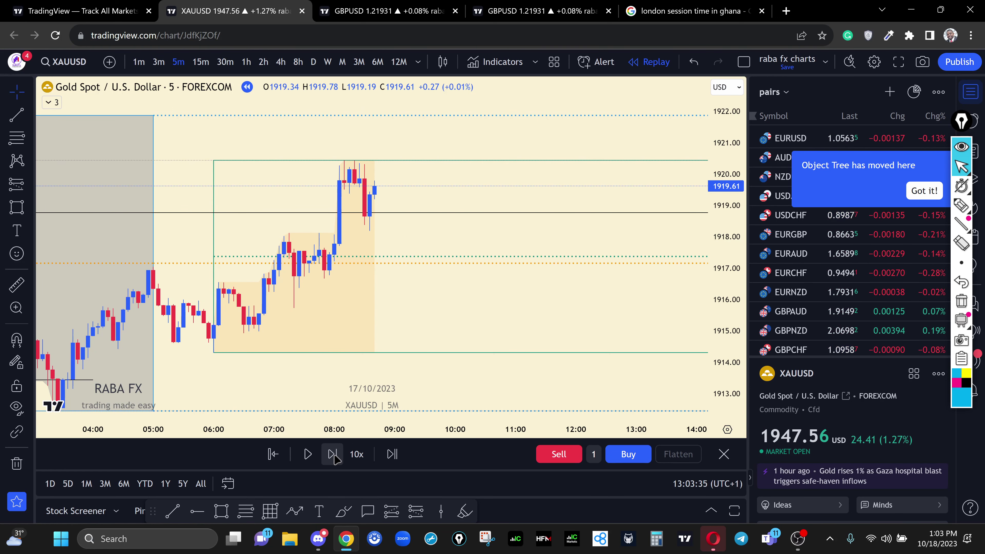
{"action": "left_click", "coordinate": [333, 454]}
{"action": "left_click", "coordinate": [333, 454]}
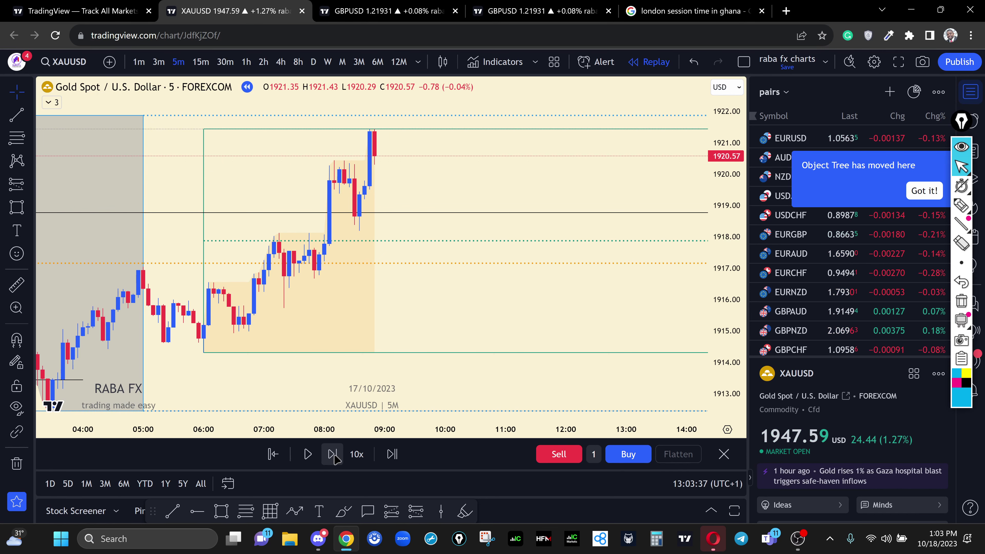
{"action": "left_click", "coordinate": [333, 454]}
{"action": "left_click", "coordinate": [333, 454]}
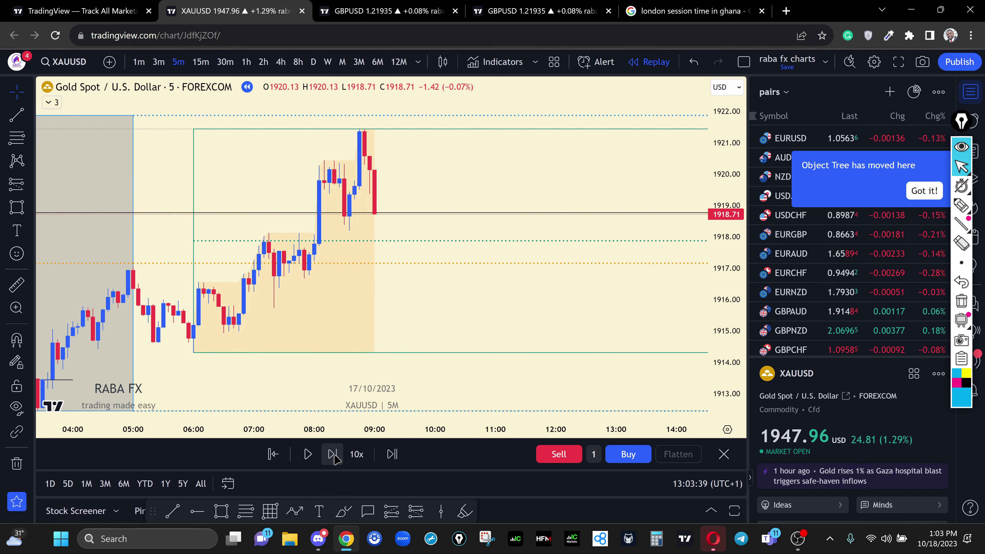
{"action": "left_click", "coordinate": [333, 454]}
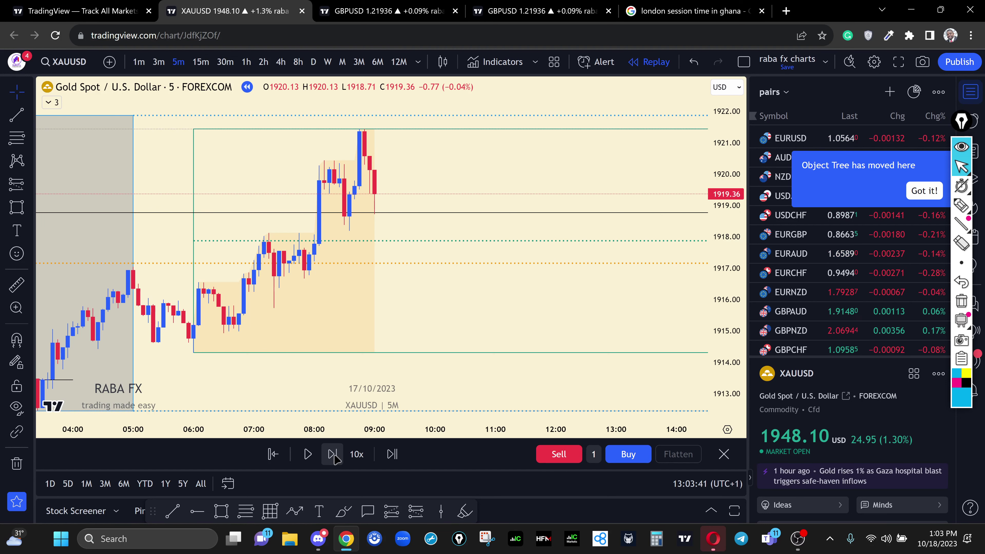
Step: Place a long position on the 09:00 candle with entry at 1919.38 and the stop at 1917.52
{"action": "scroll", "coordinate": [505, 241], "scroll_direction": "down", "scroll_amount": 1}
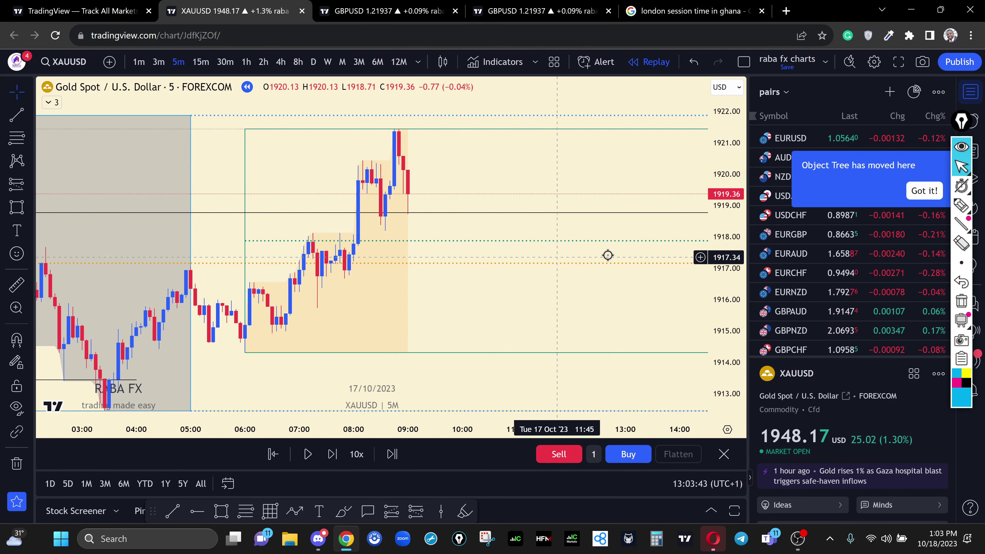
{"action": "left_click_drag", "start_coordinate": [717, 249], "coordinate": [303, 345]}
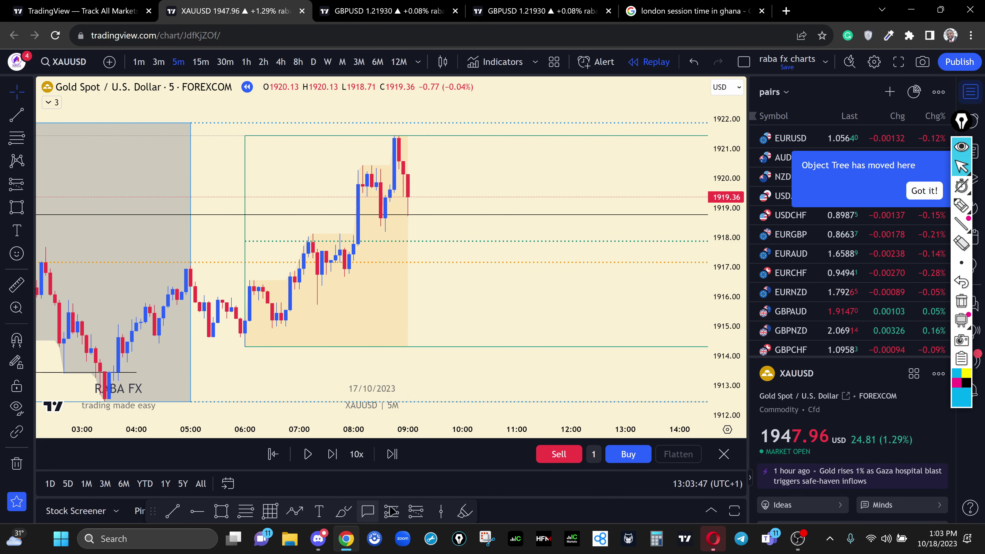
{"action": "left_click", "coordinate": [408, 197]}
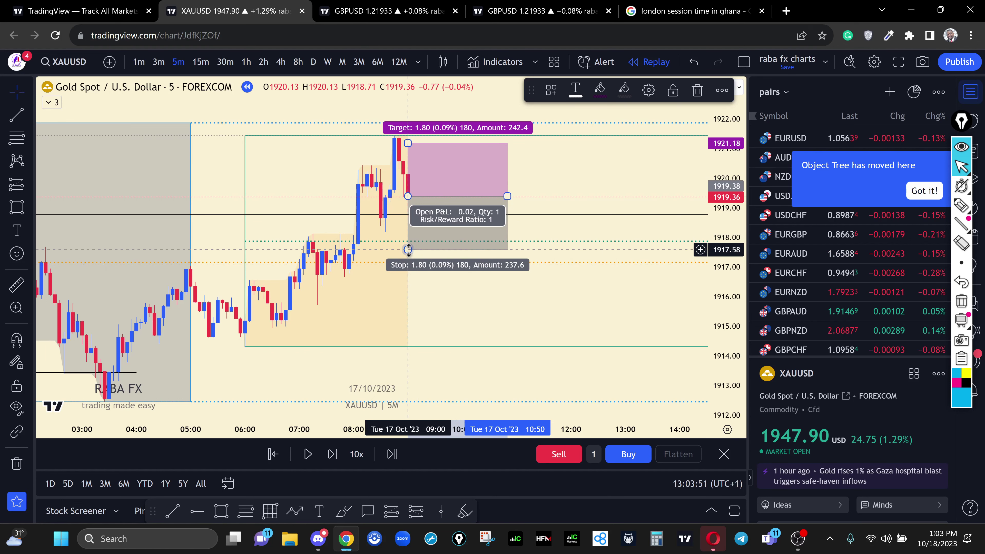
{"action": "left_click_drag", "start_coordinate": [408, 250], "coordinate": [408, 252]}
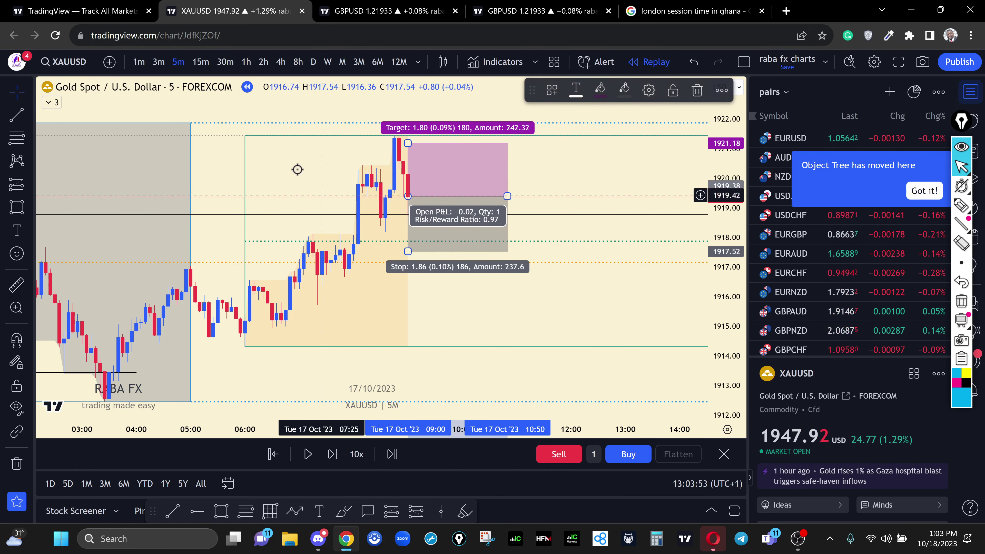
Step: Raise the long position's target to 1923.10 for a risk/reward ratio of 2
{"action": "left_click_drag", "start_coordinate": [302, 247], "coordinate": [304, 321]}
{"action": "left_click", "coordinate": [419, 225]}
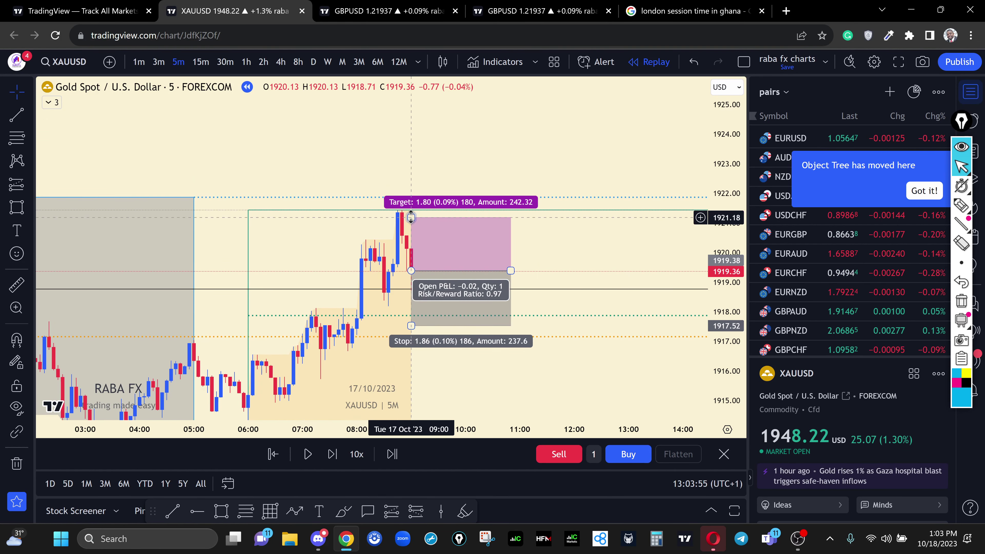
{"action": "left_click_drag", "start_coordinate": [411, 218], "coordinate": [403, 162]}
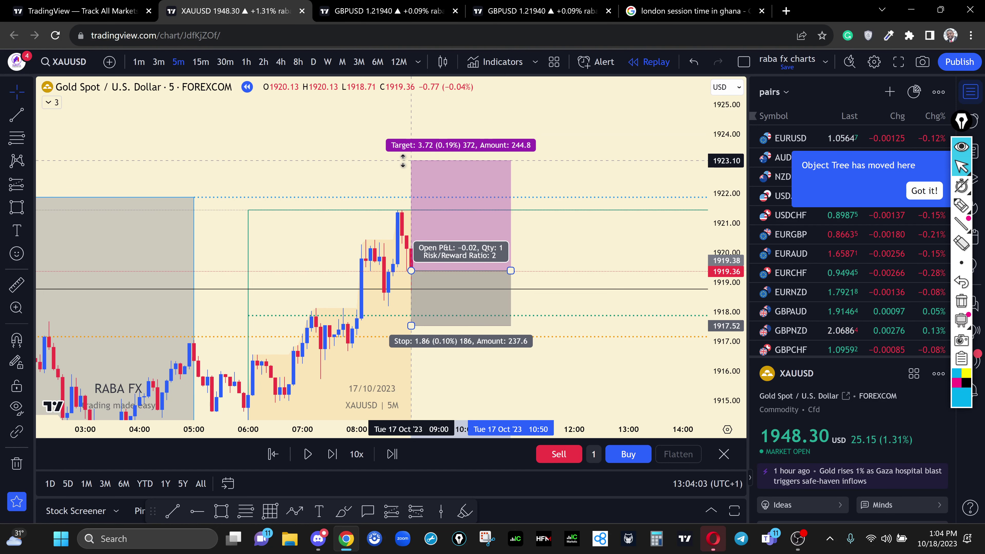
{"action": "left_click", "coordinate": [280, 199]}
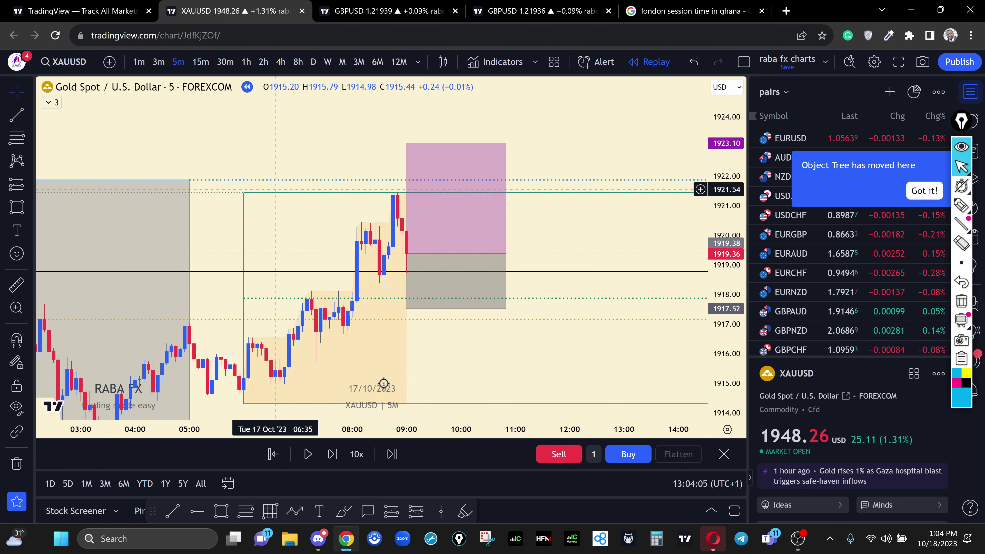
Step: Advance the replay bar by bar to about 10:40 on 17 October, past the long position's 1923.10 target
{"action": "left_click", "coordinate": [333, 455]}
{"action": "left_click", "coordinate": [333, 454]}
{"action": "left_click", "coordinate": [333, 455]}
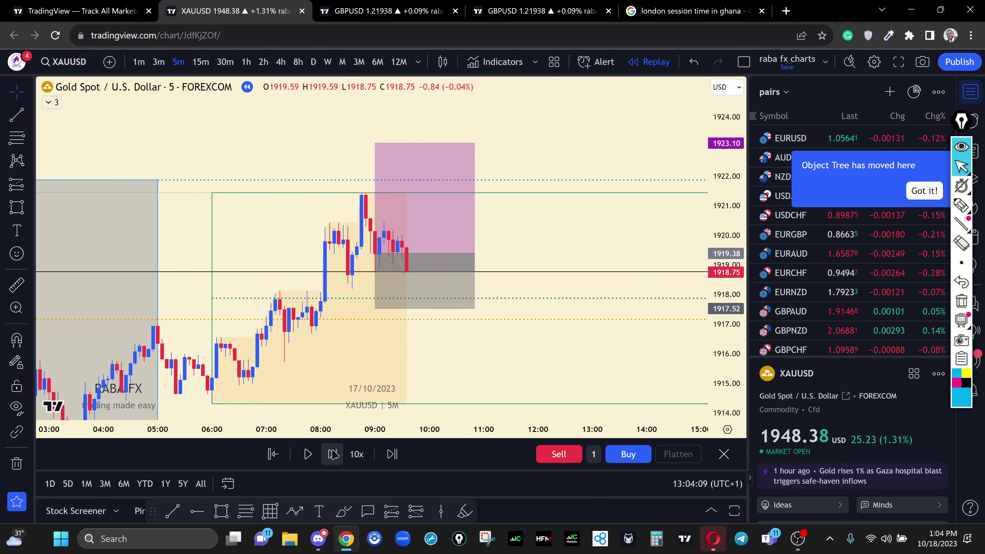
{"action": "left_click", "coordinate": [333, 454]}
{"action": "left_click", "coordinate": [332, 454]}
{"action": "left_click", "coordinate": [333, 454]}
{"action": "left_click", "coordinate": [334, 454]}
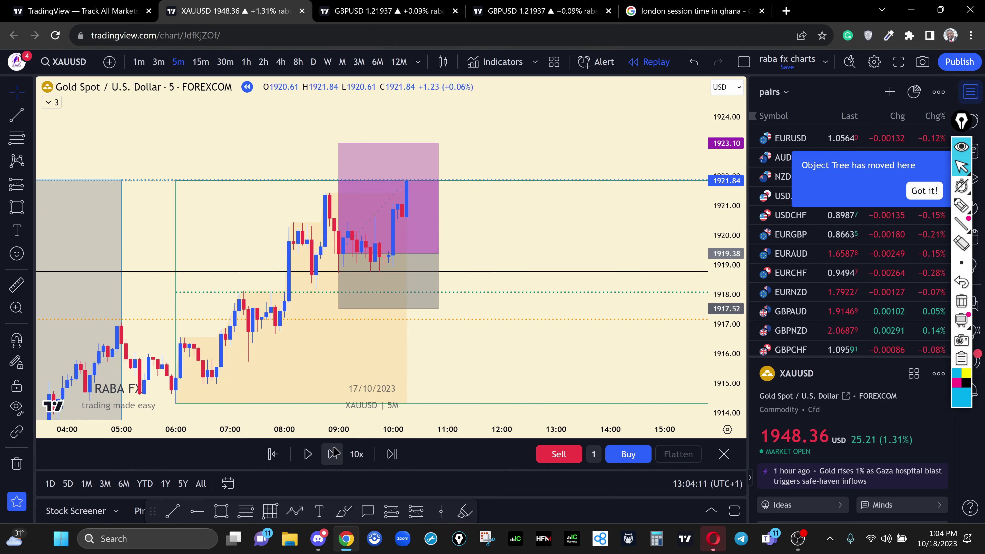
{"action": "left_click", "coordinate": [334, 453]}
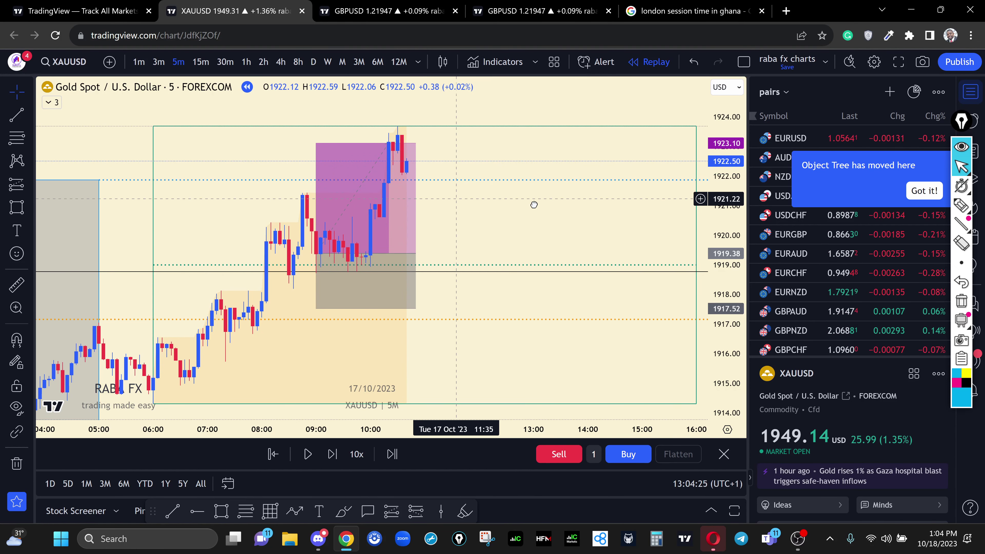
Step: Delete the long position drawing from the 5-minute chart
{"action": "scroll", "coordinate": [534, 204], "scroll_direction": "left", "scroll_amount": 3}
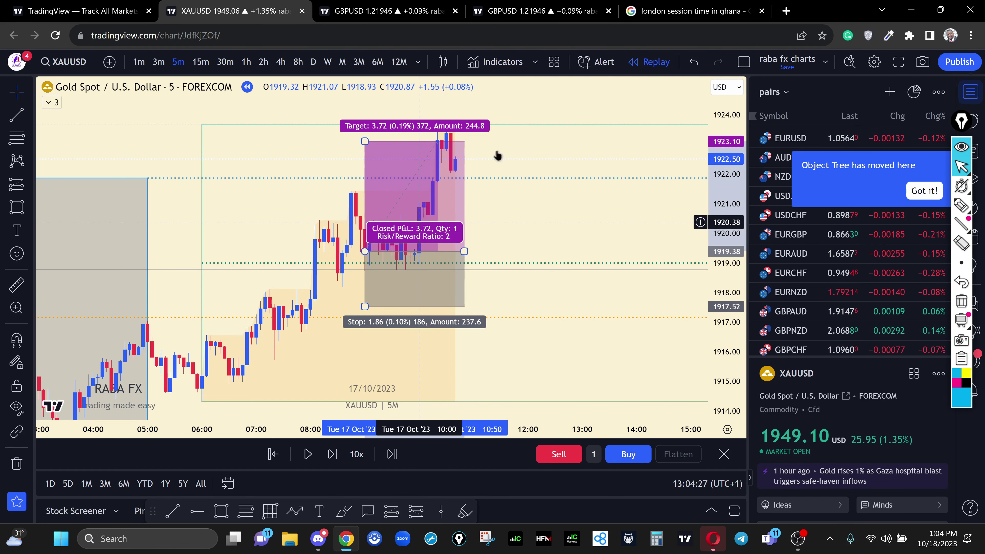
{"action": "key", "text": "Delete"}
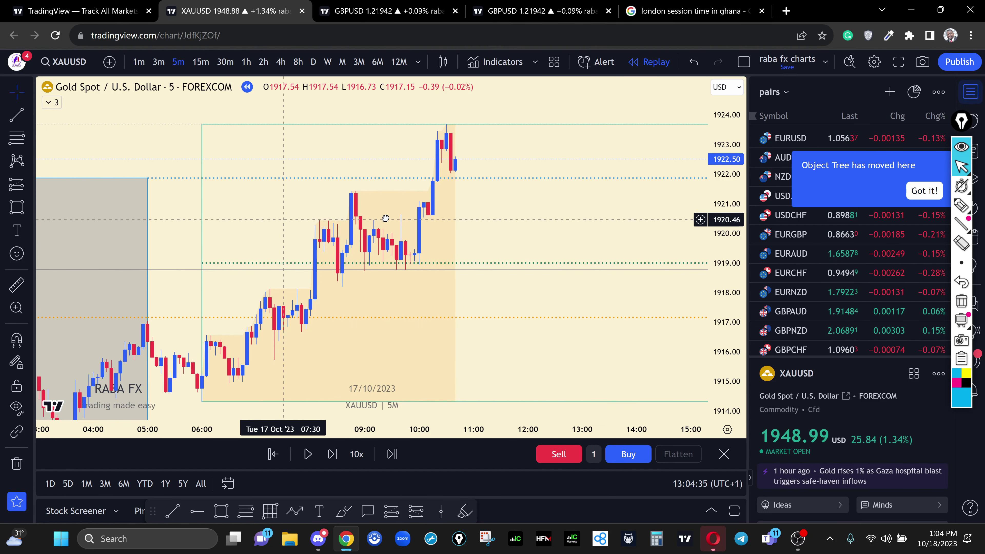
{"action": "left_click_drag", "start_coordinate": [384, 219], "coordinate": [479, 208]}
{"action": "scroll", "coordinate": [529, 201], "scroll_direction": "down", "scroll_amount": 3}
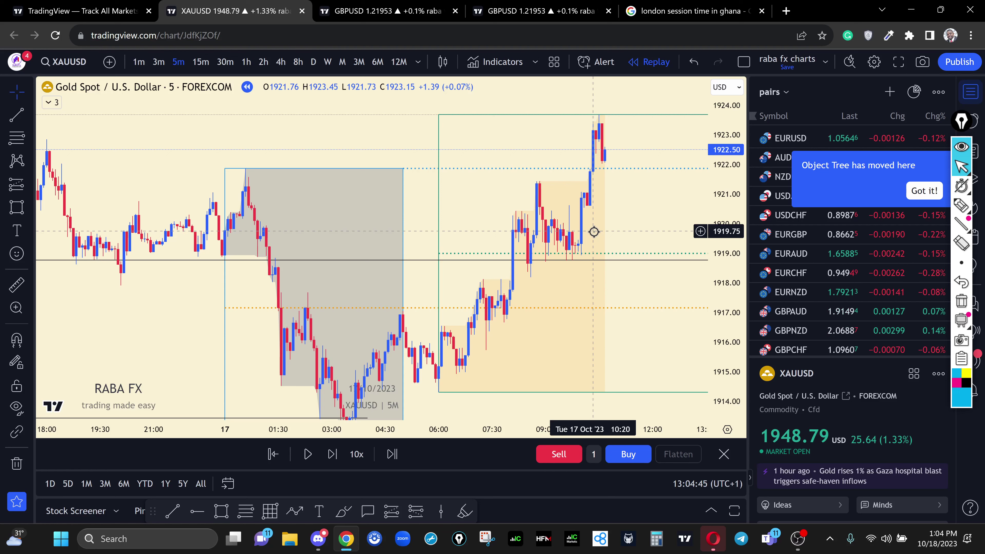
{"action": "scroll", "coordinate": [617, 289], "scroll_direction": "up", "scroll_amount": 2}
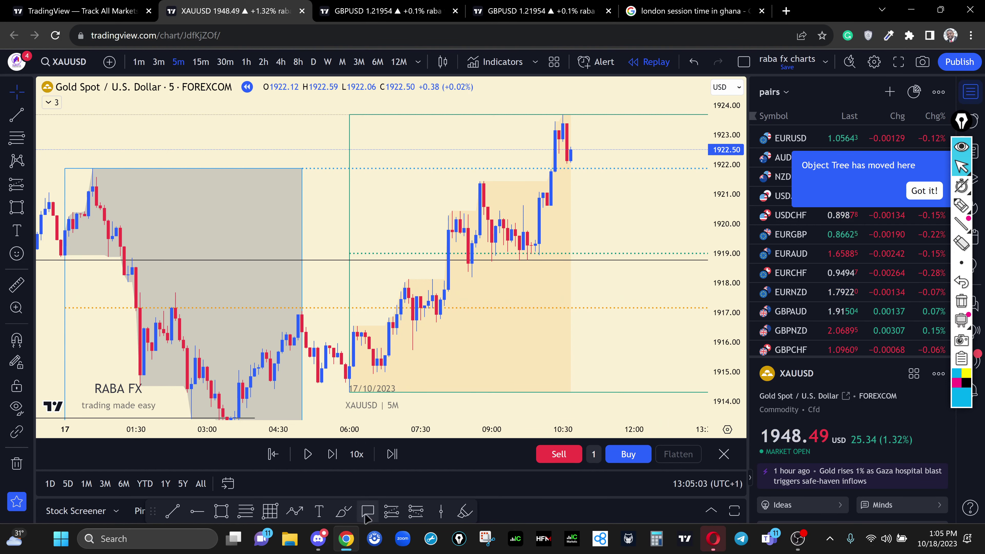
{"action": "mouse_move", "coordinate": [424, 392]}
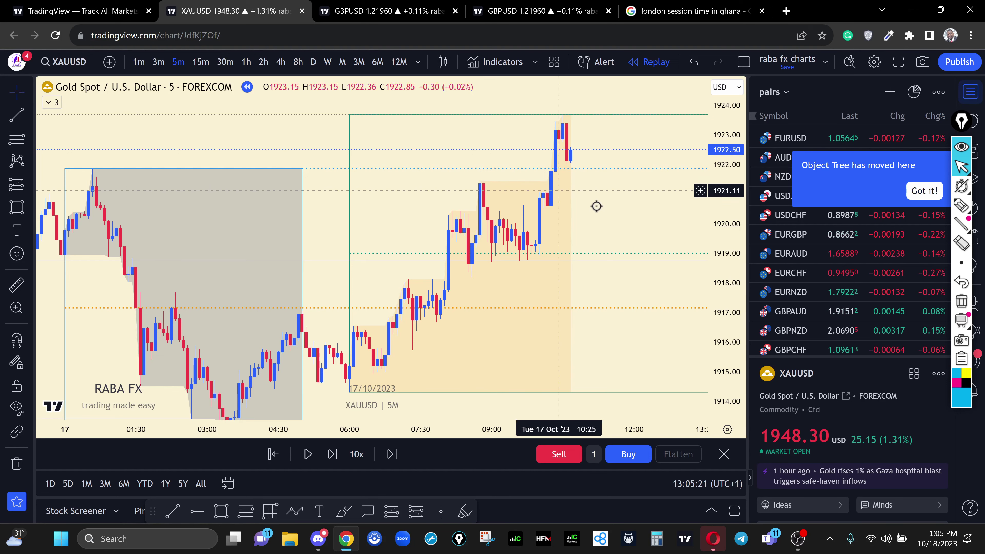
{"action": "scroll", "coordinate": [581, 202], "scroll_direction": "up", "scroll_amount": 3}
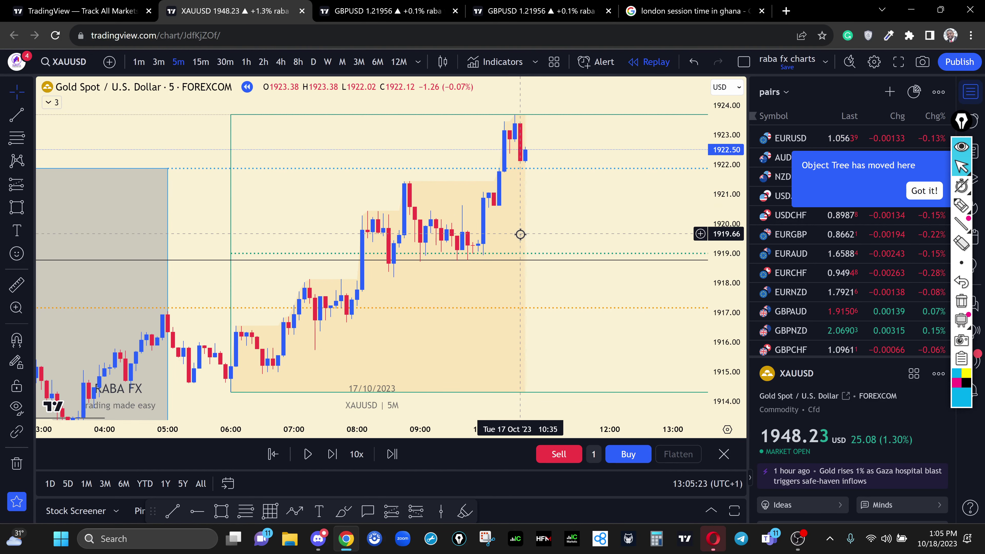